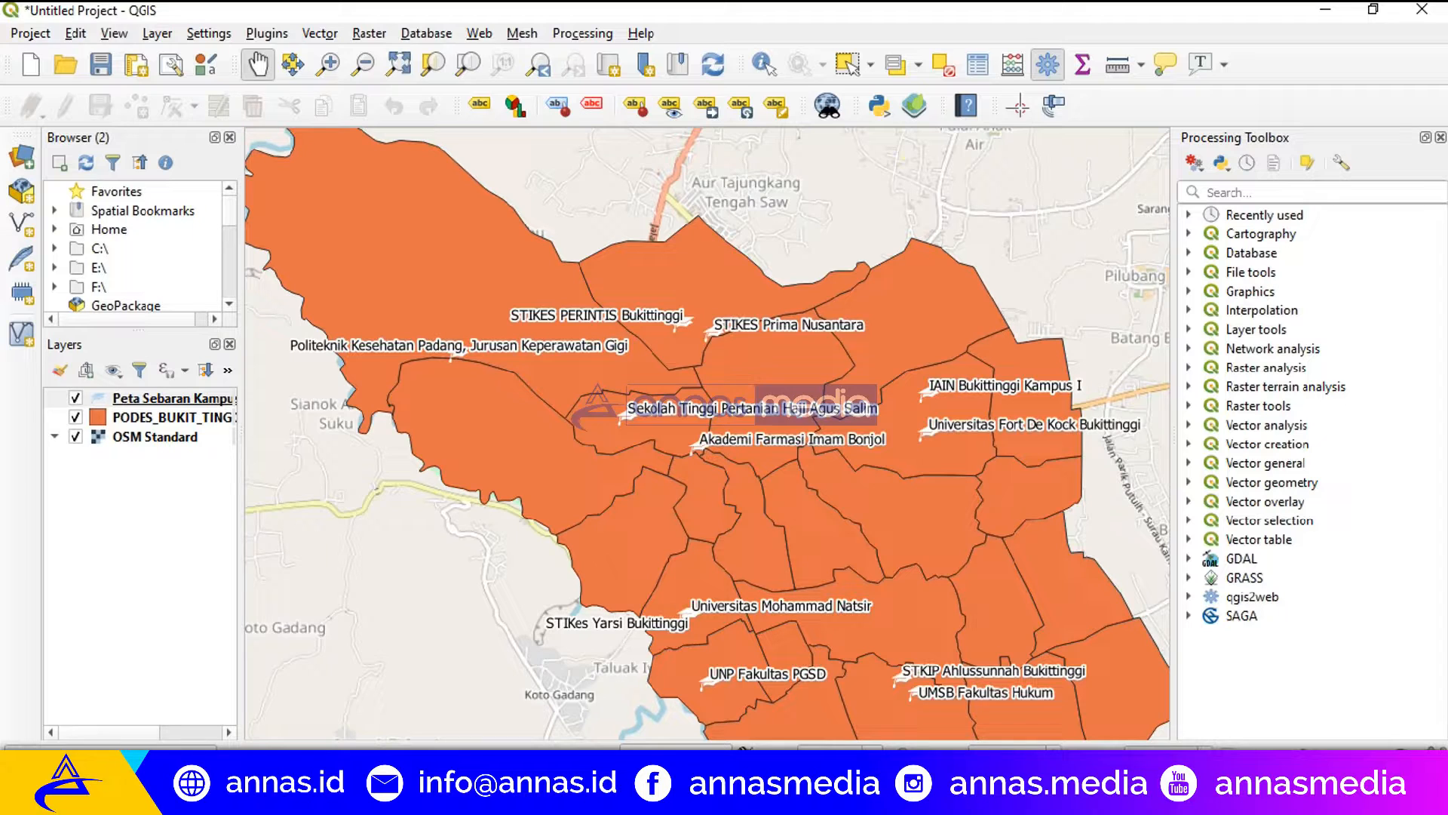
Switch from the QGIS campus map to Google Maps in the browser and examine the maps part of the page address
scroll(543, 327, up, 1)
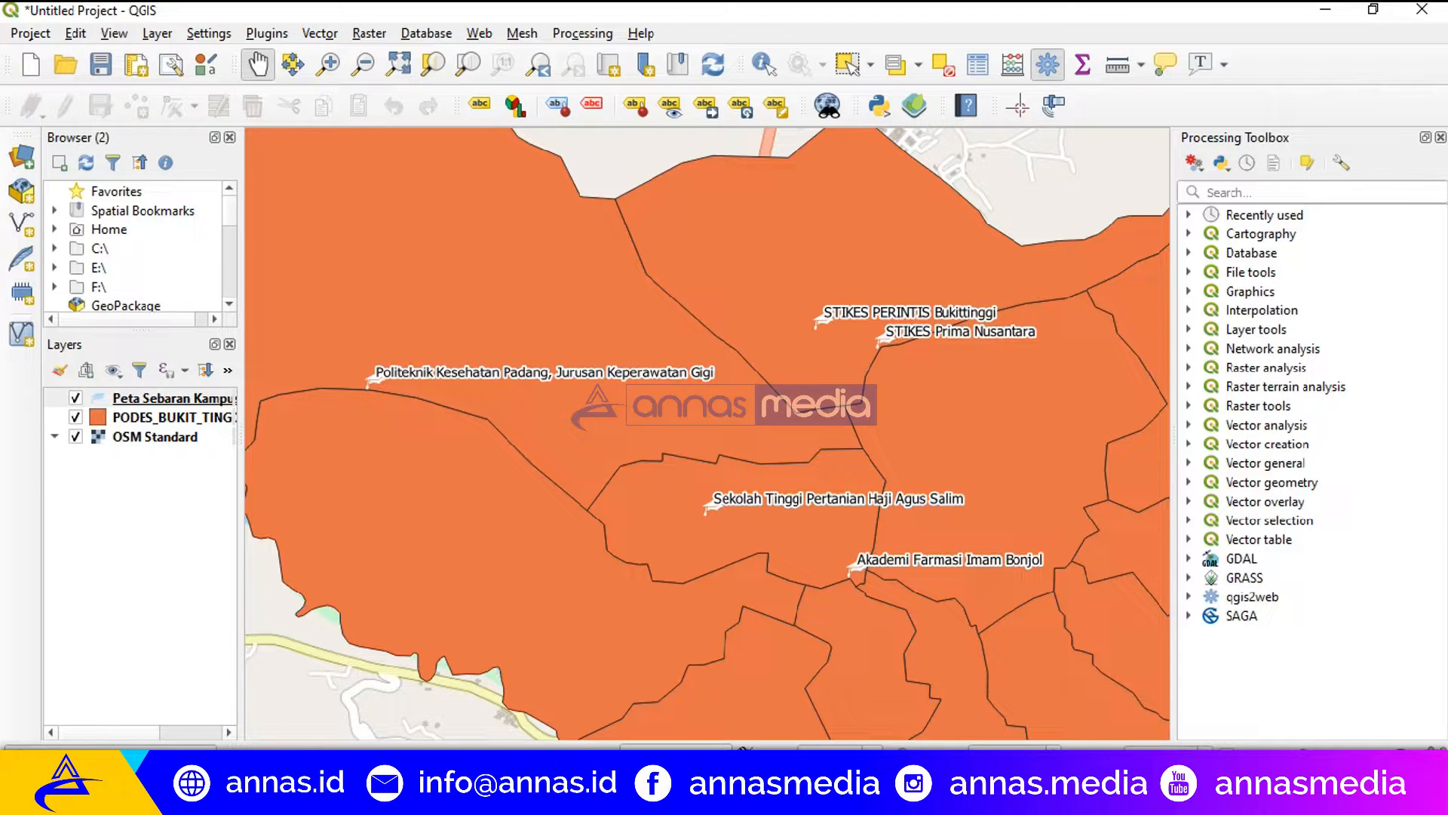
scroll(524, 319, down, 1)
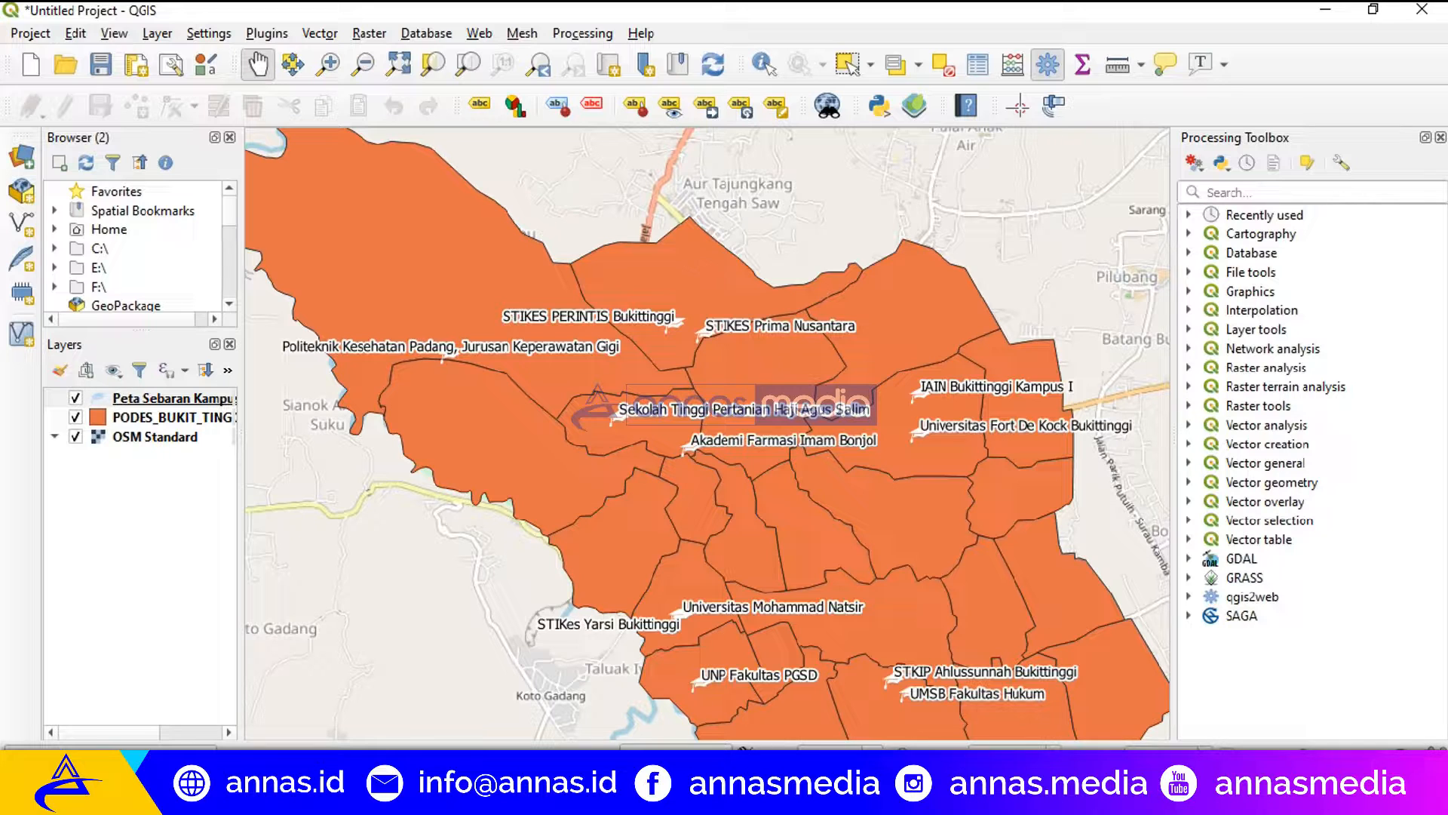
click(135, 794)
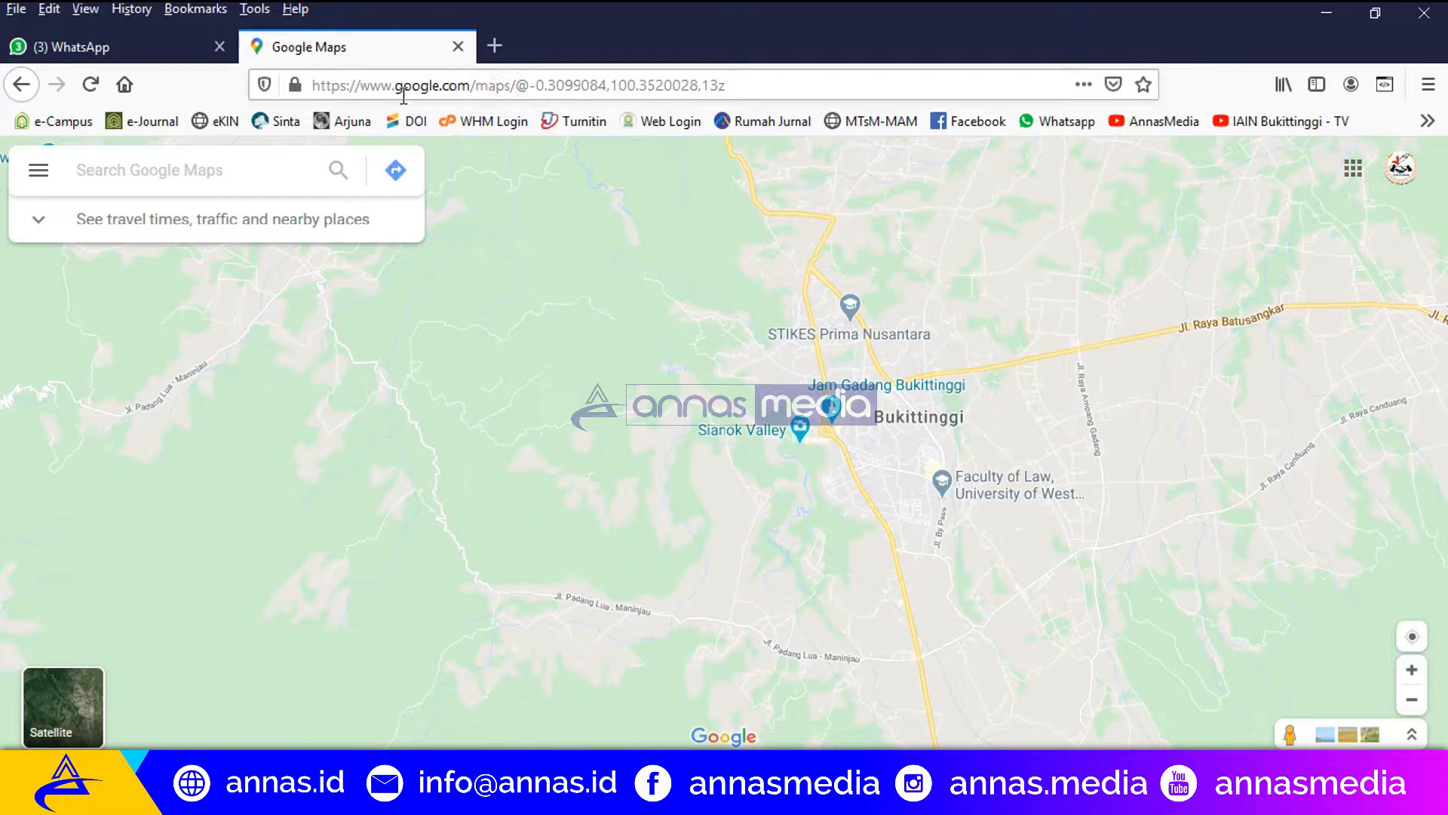
drag(504, 86, 473, 86)
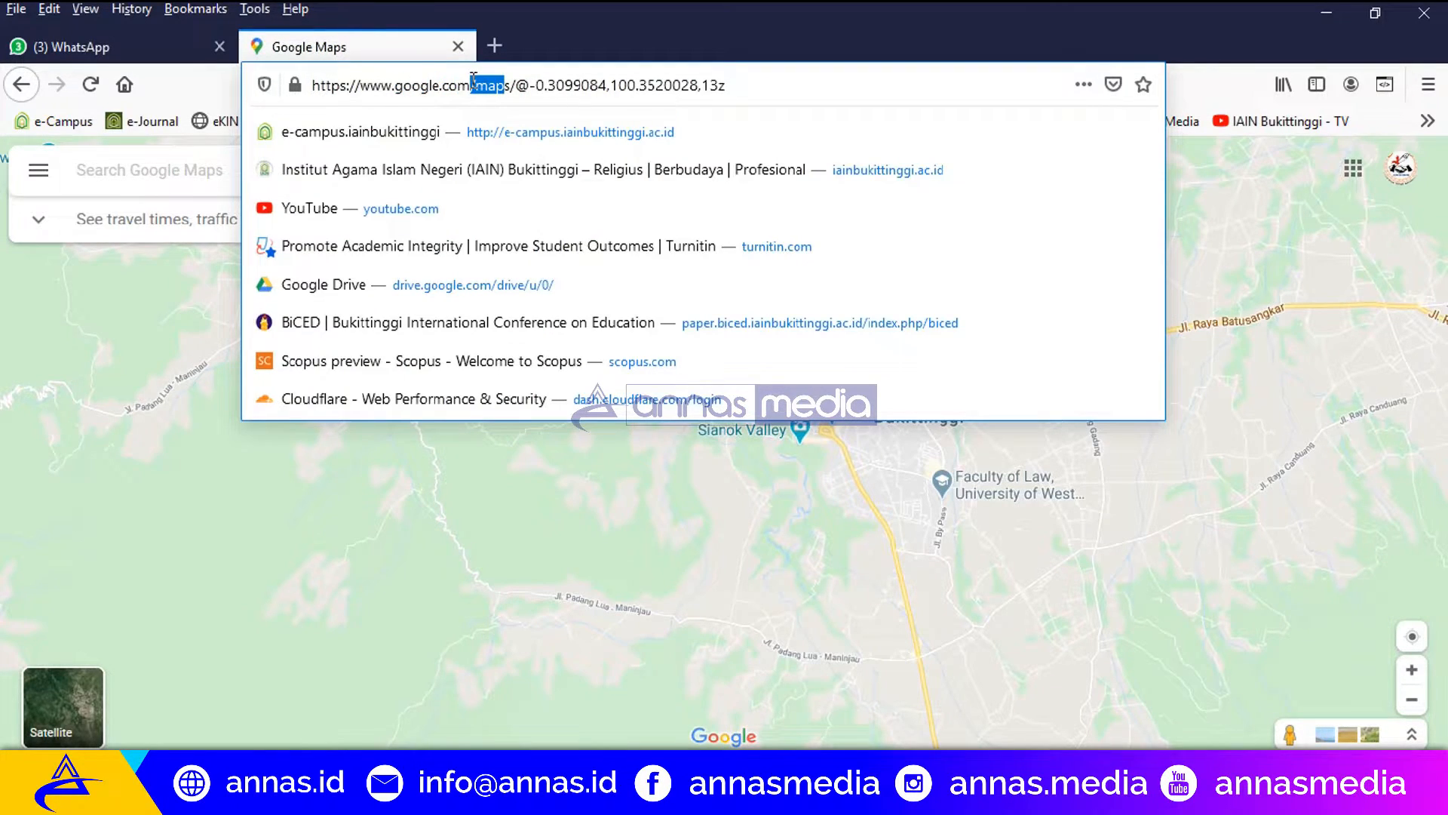
click(489, 85)
click(168, 417)
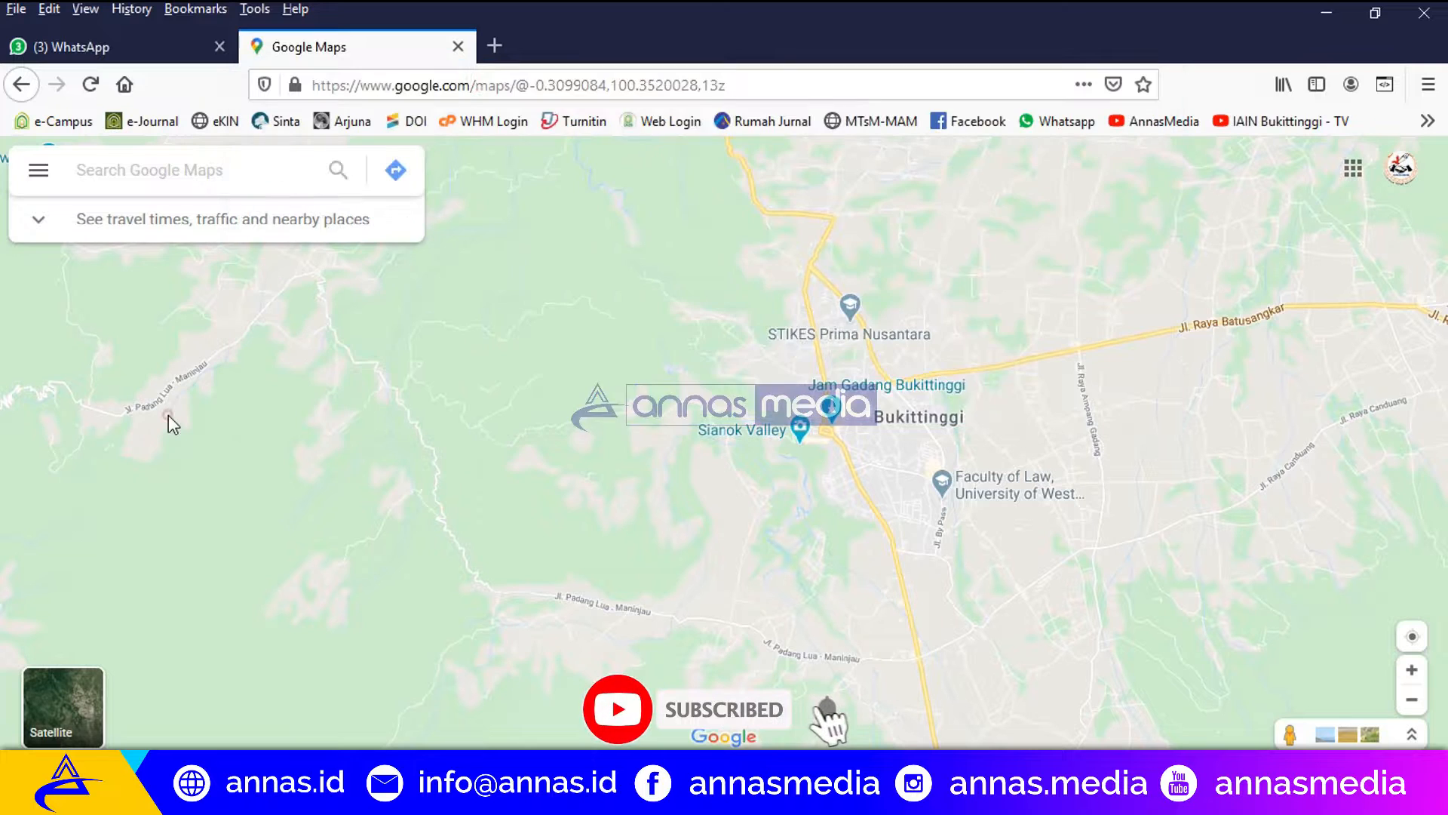
Examine the region around Bukittinggi on the map, from Lake Maninjau down to the city's streets
scroll(739, 426, down, 2)
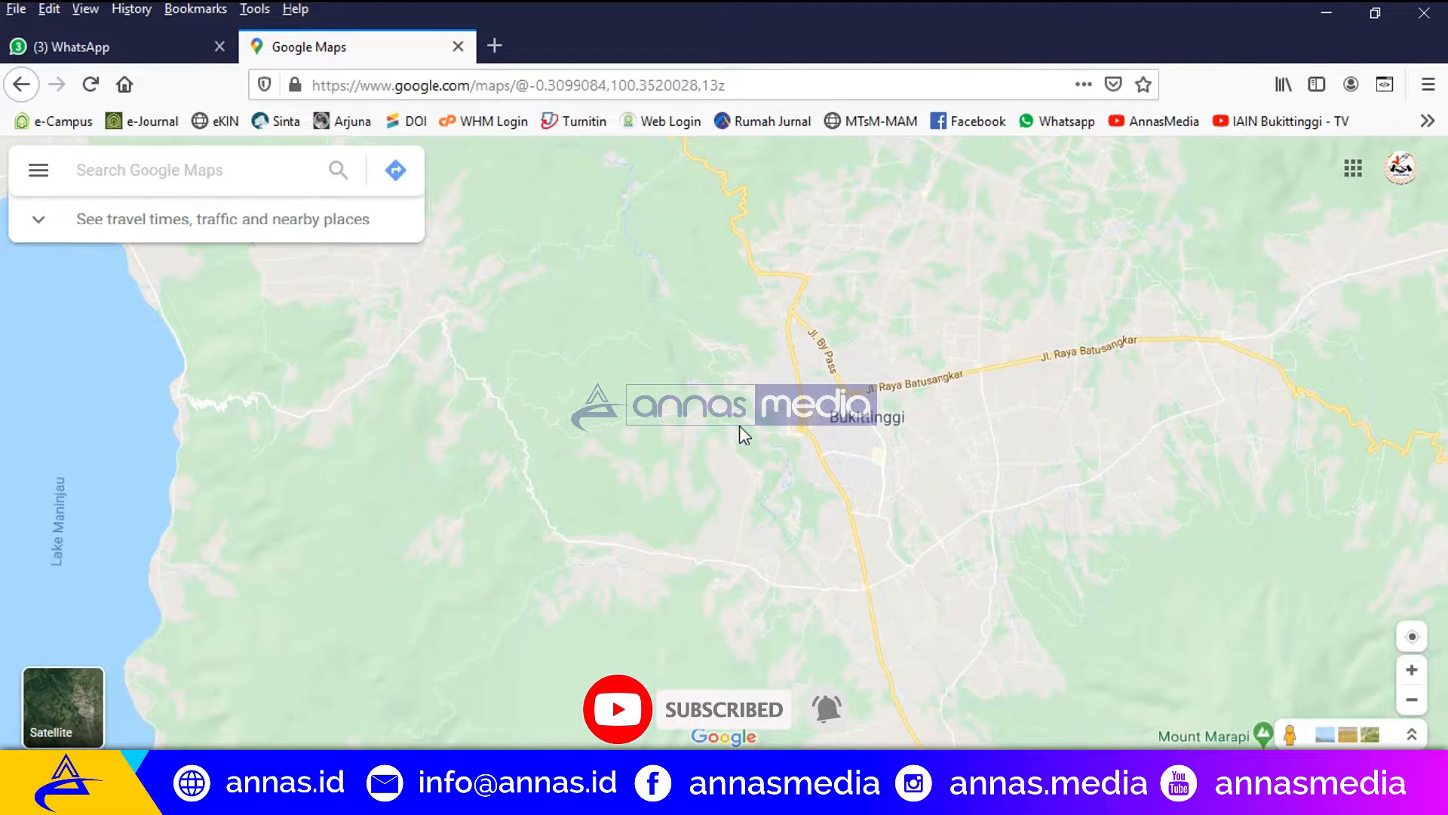
scroll(743, 436, down, 1)
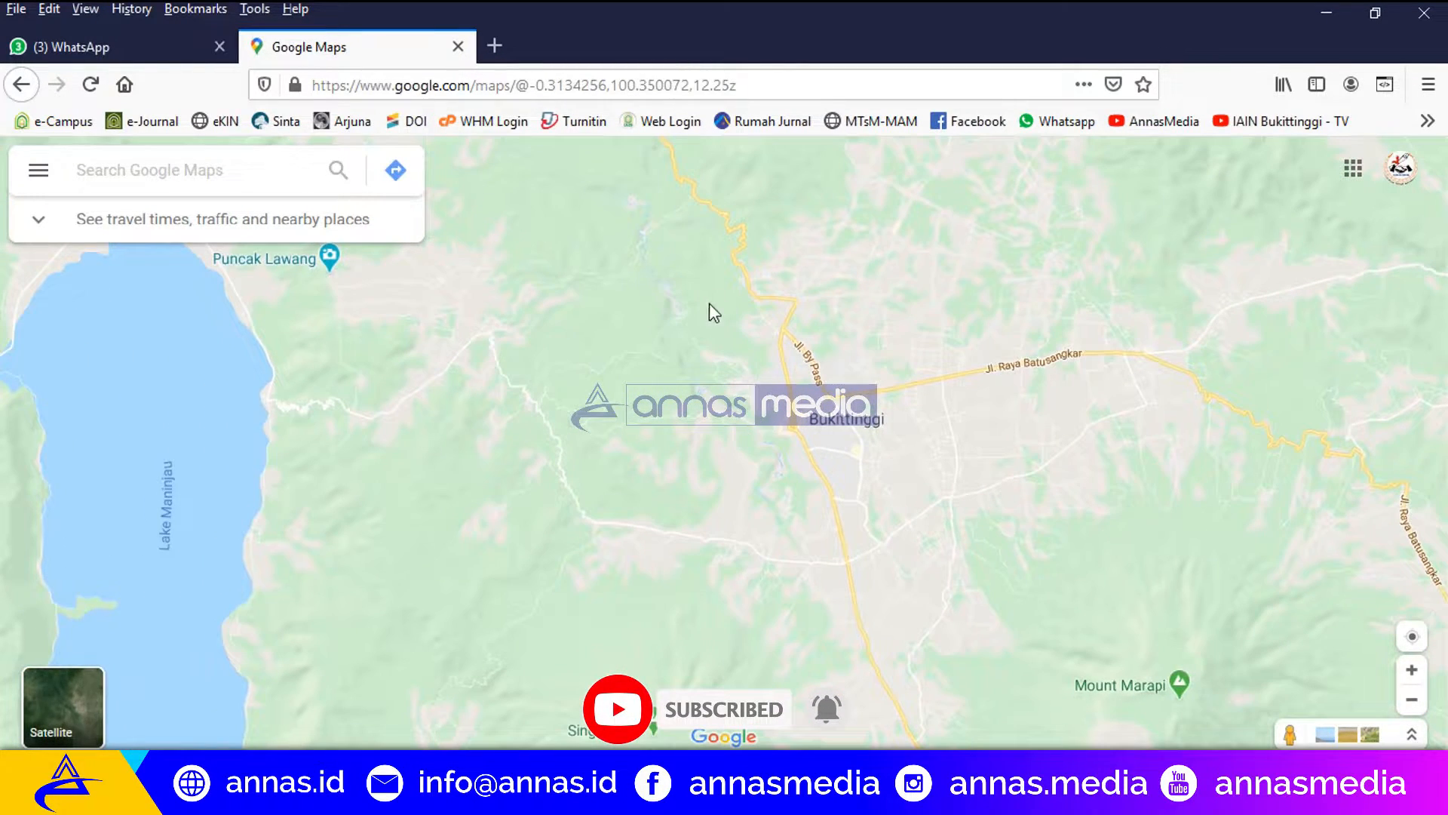
drag(708, 304, 702, 331)
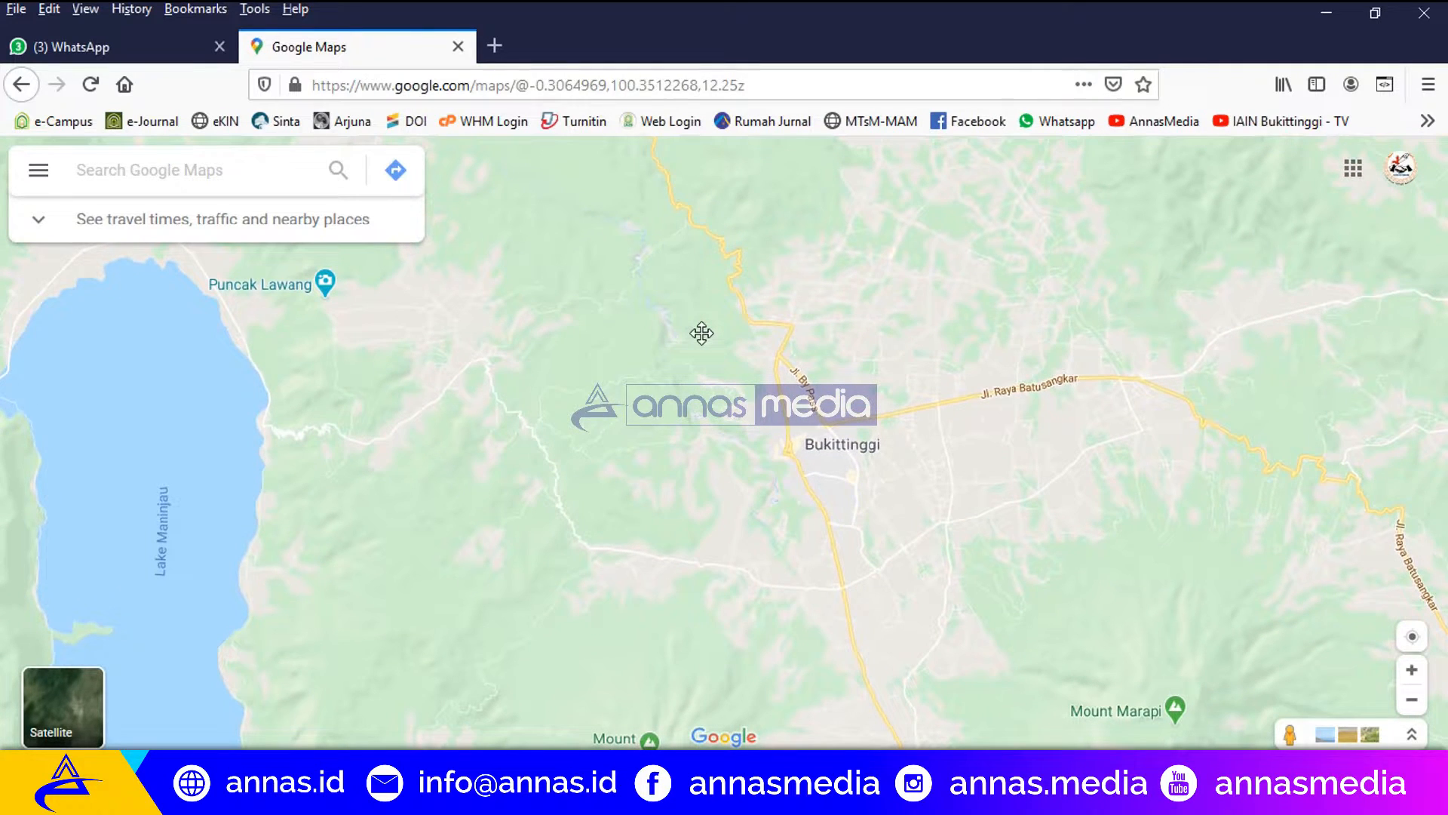
scroll(701, 333, down, 1)
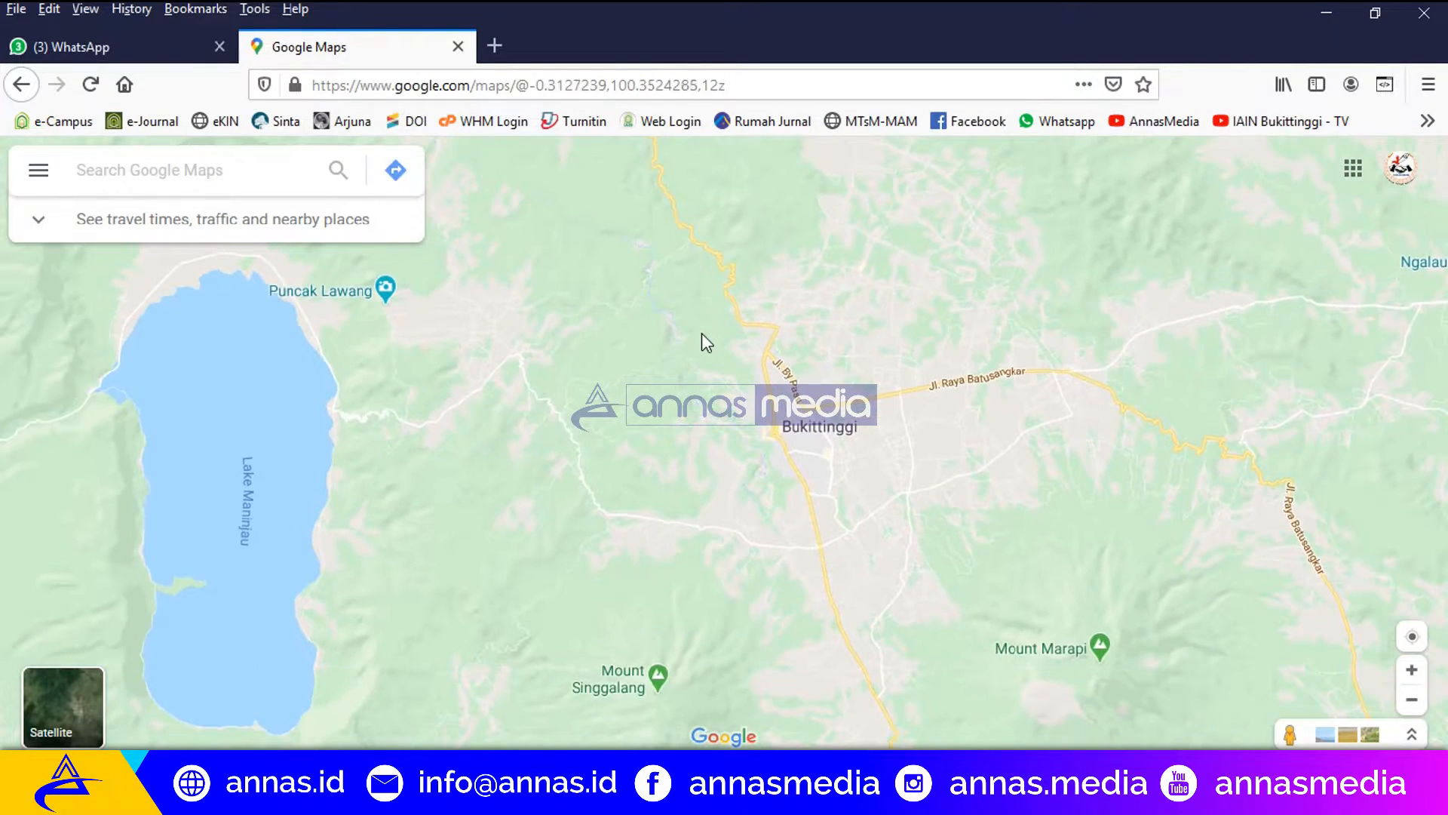
scroll(703, 355, down, 2)
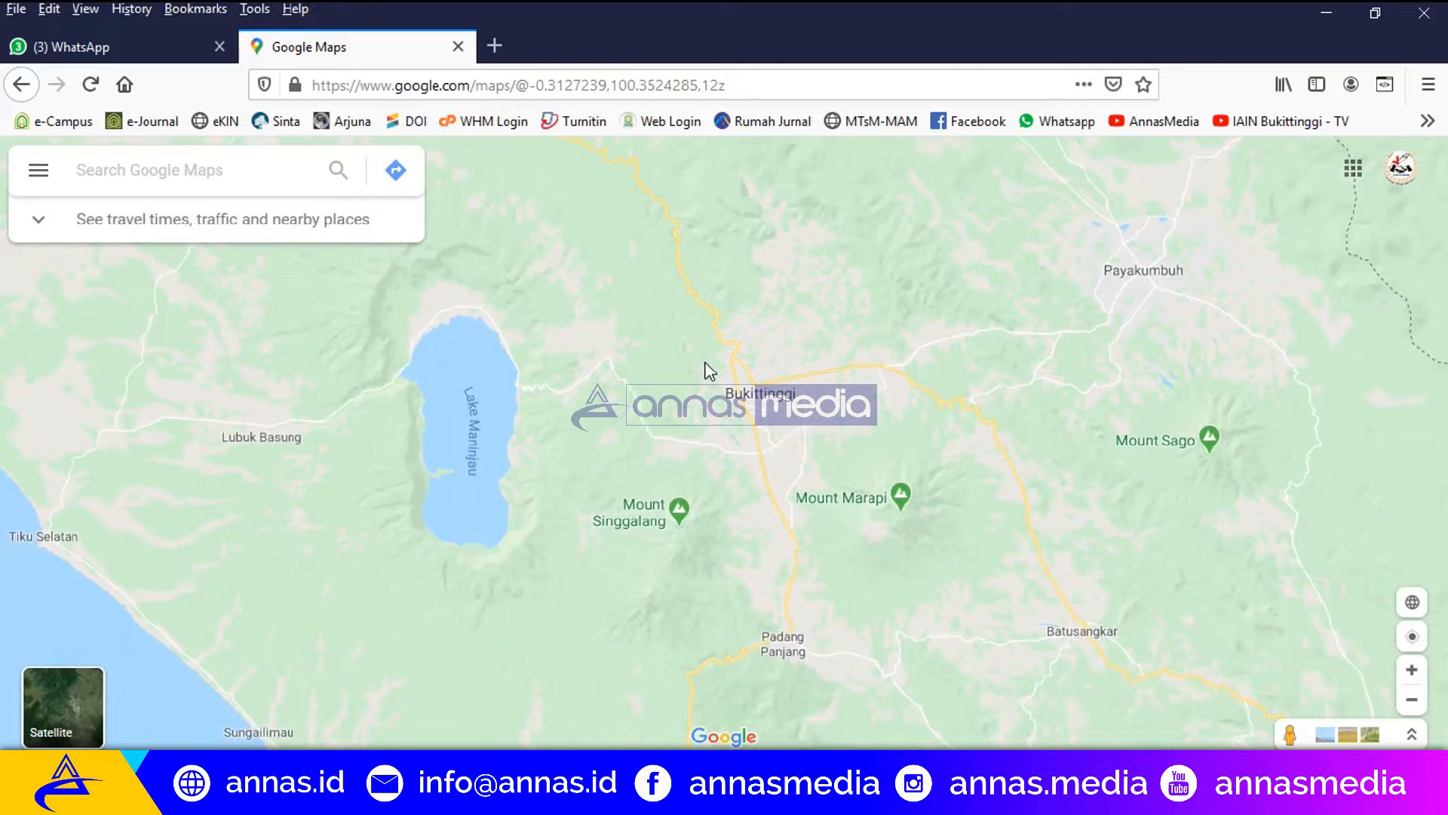
scroll(781, 446, up, 4)
scroll(780, 447, up, 5)
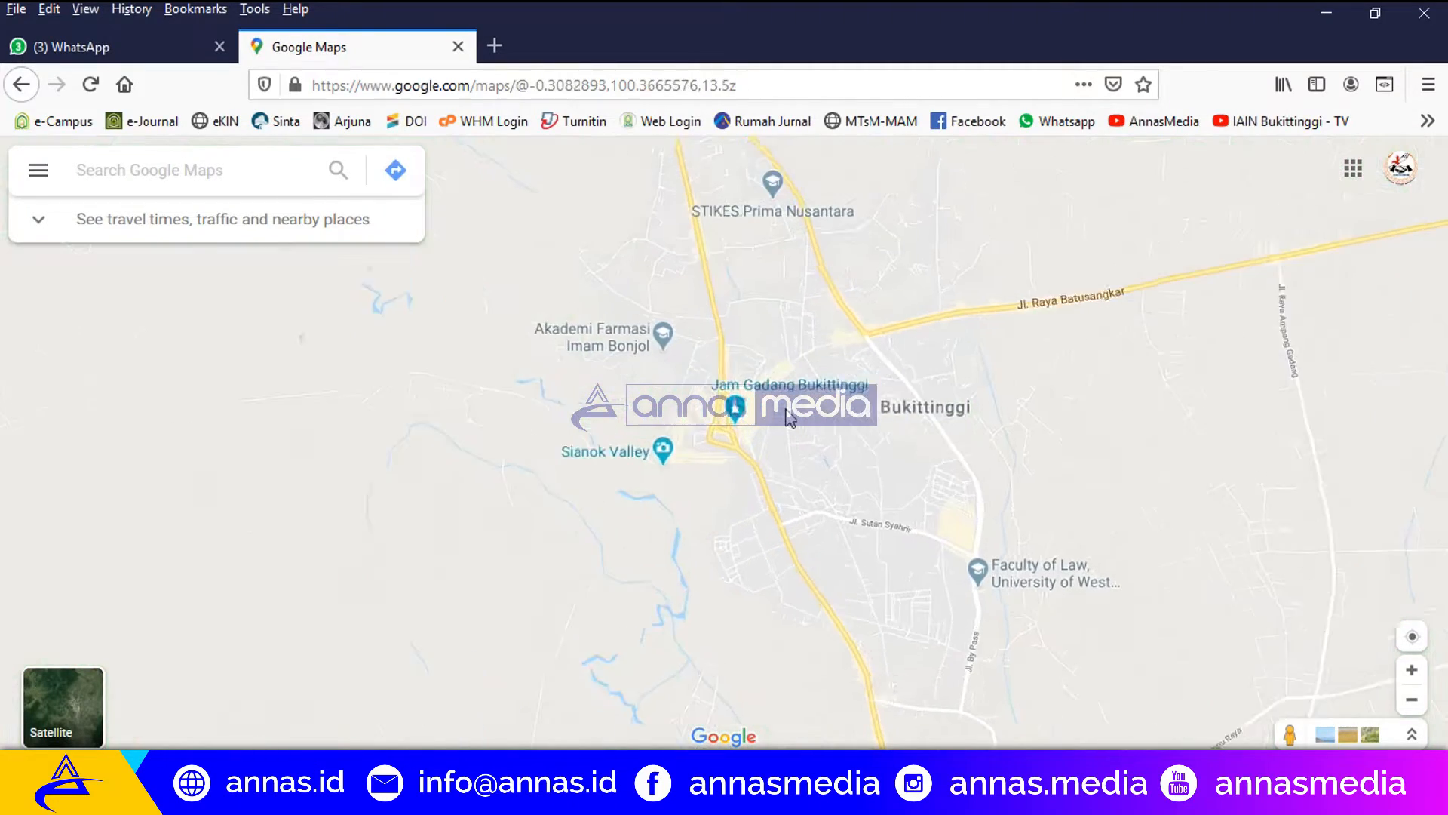
drag(733, 359, 623, 444)
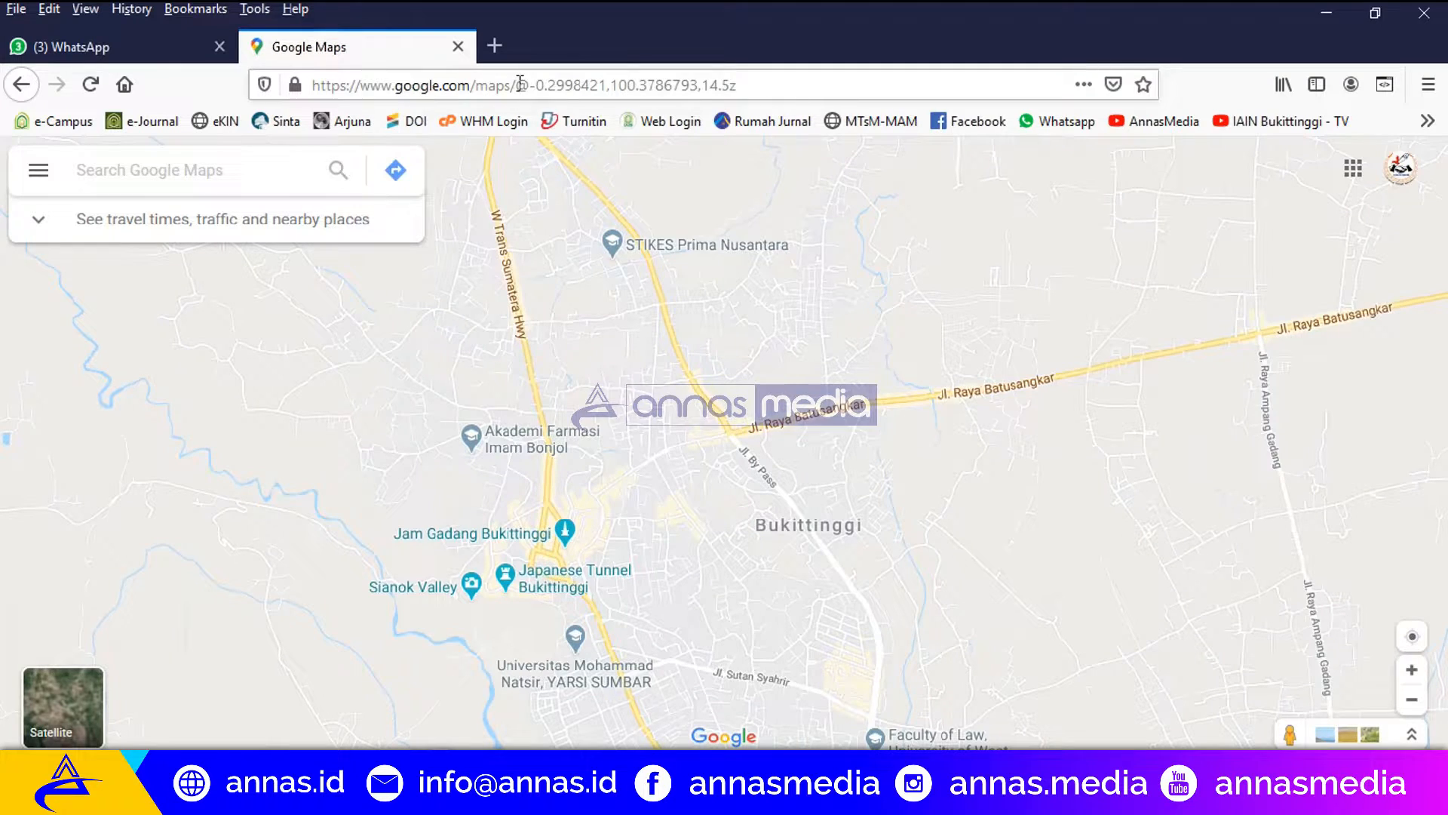
Open Bukittinggi City, West Sumatra from the recent map searches and collapse its place details
drag(516, 85, 329, 85)
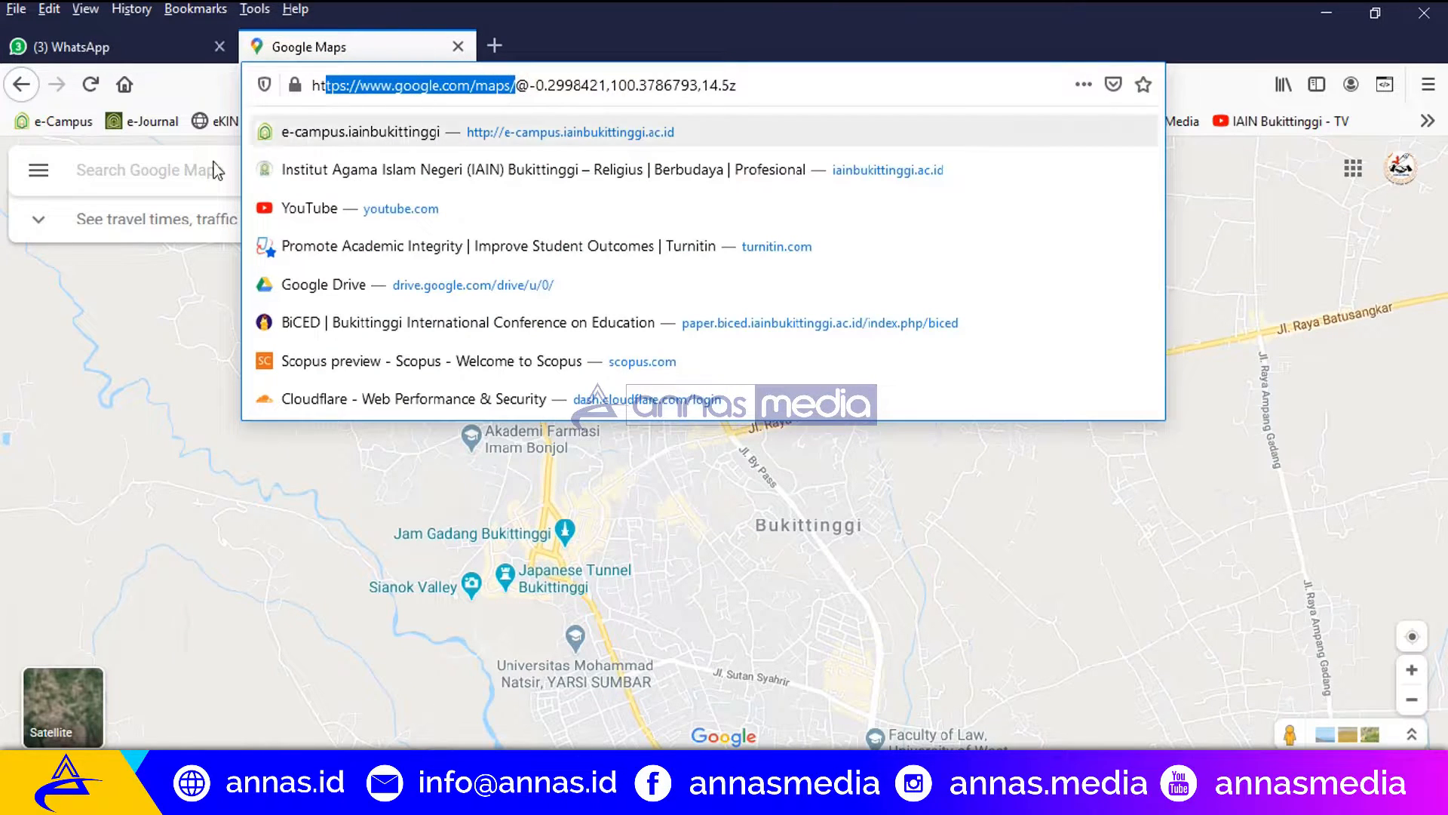
click(180, 174)
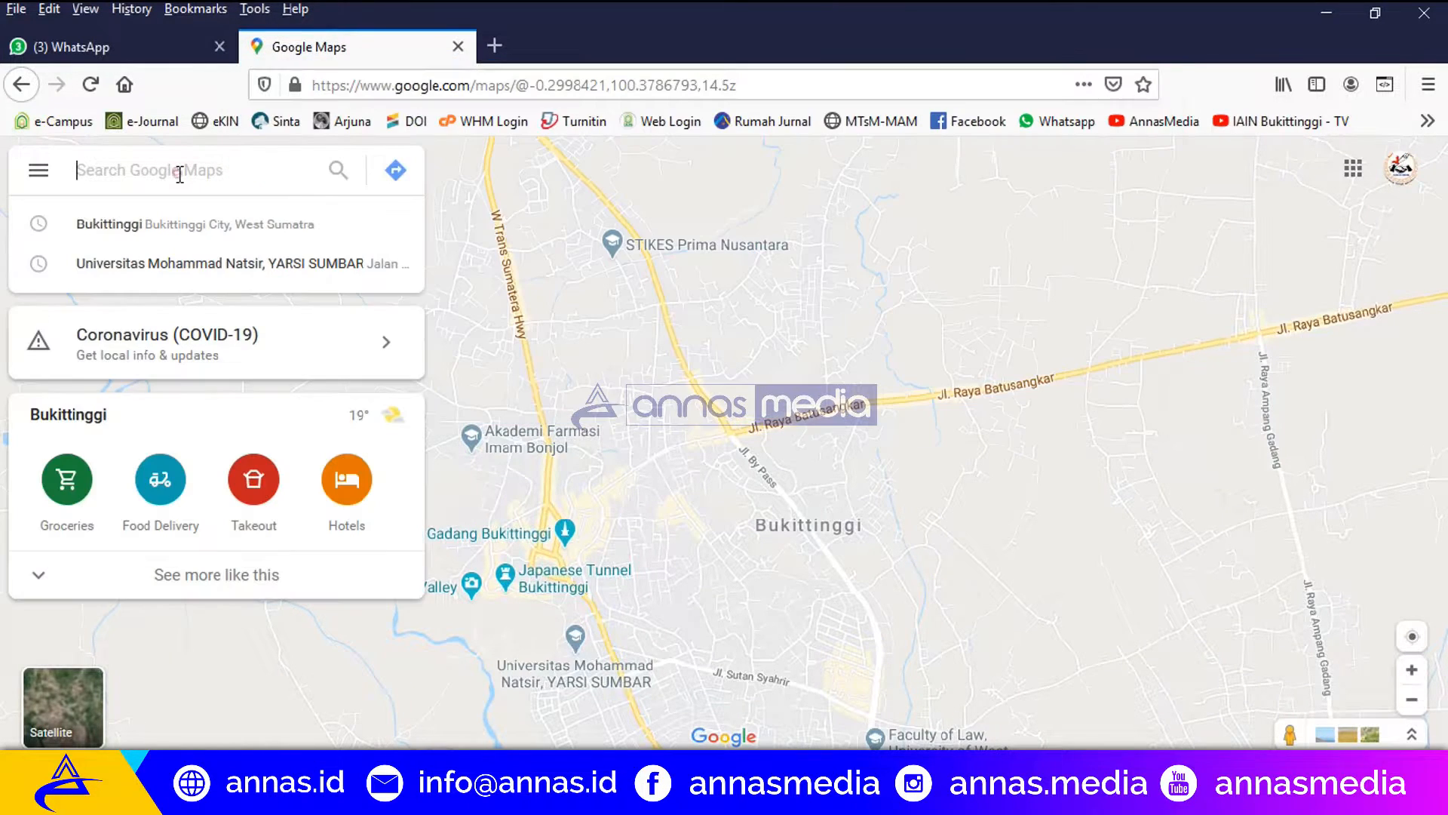
click(195, 233)
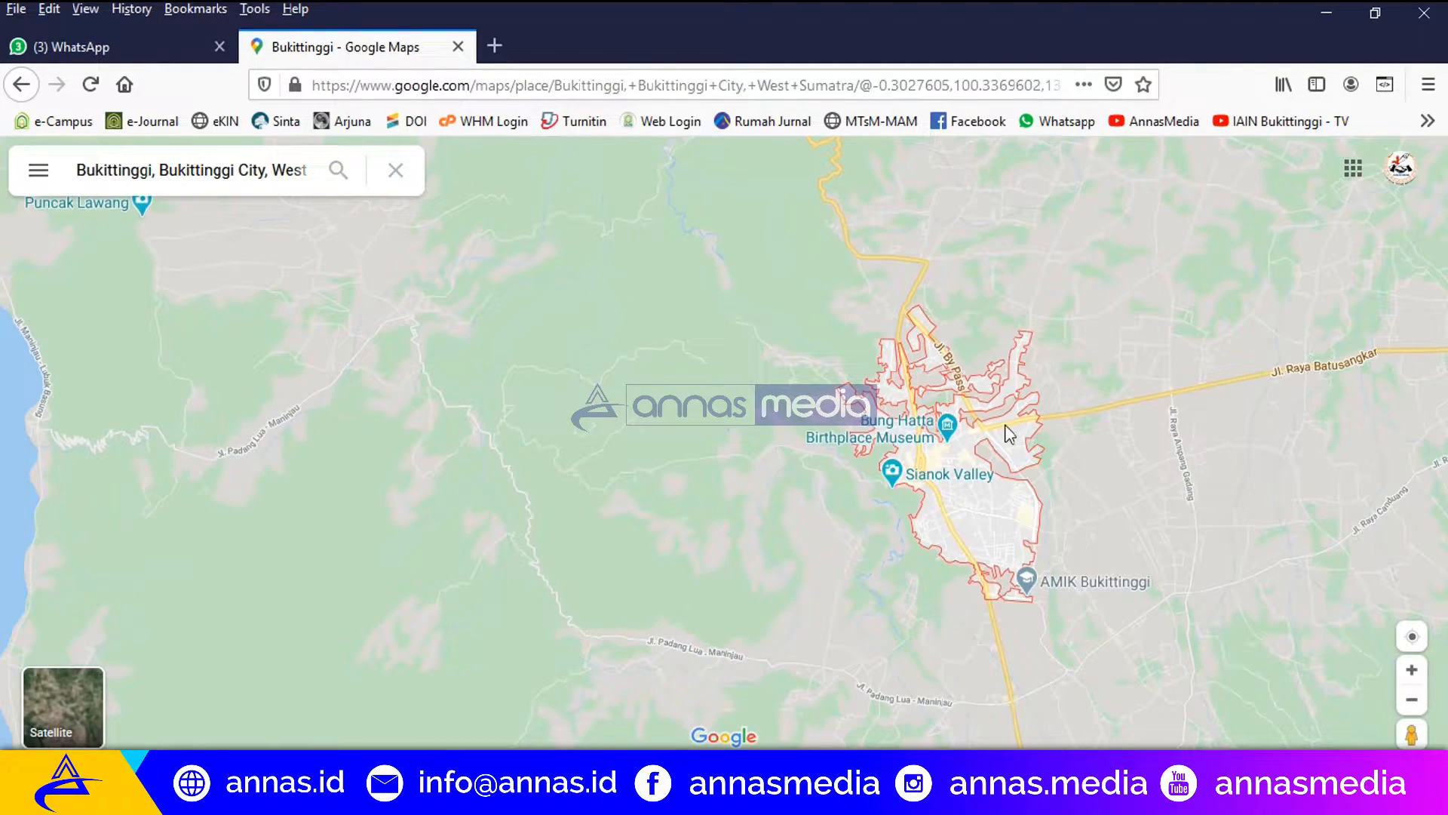
scroll(1009, 432, up, 1)
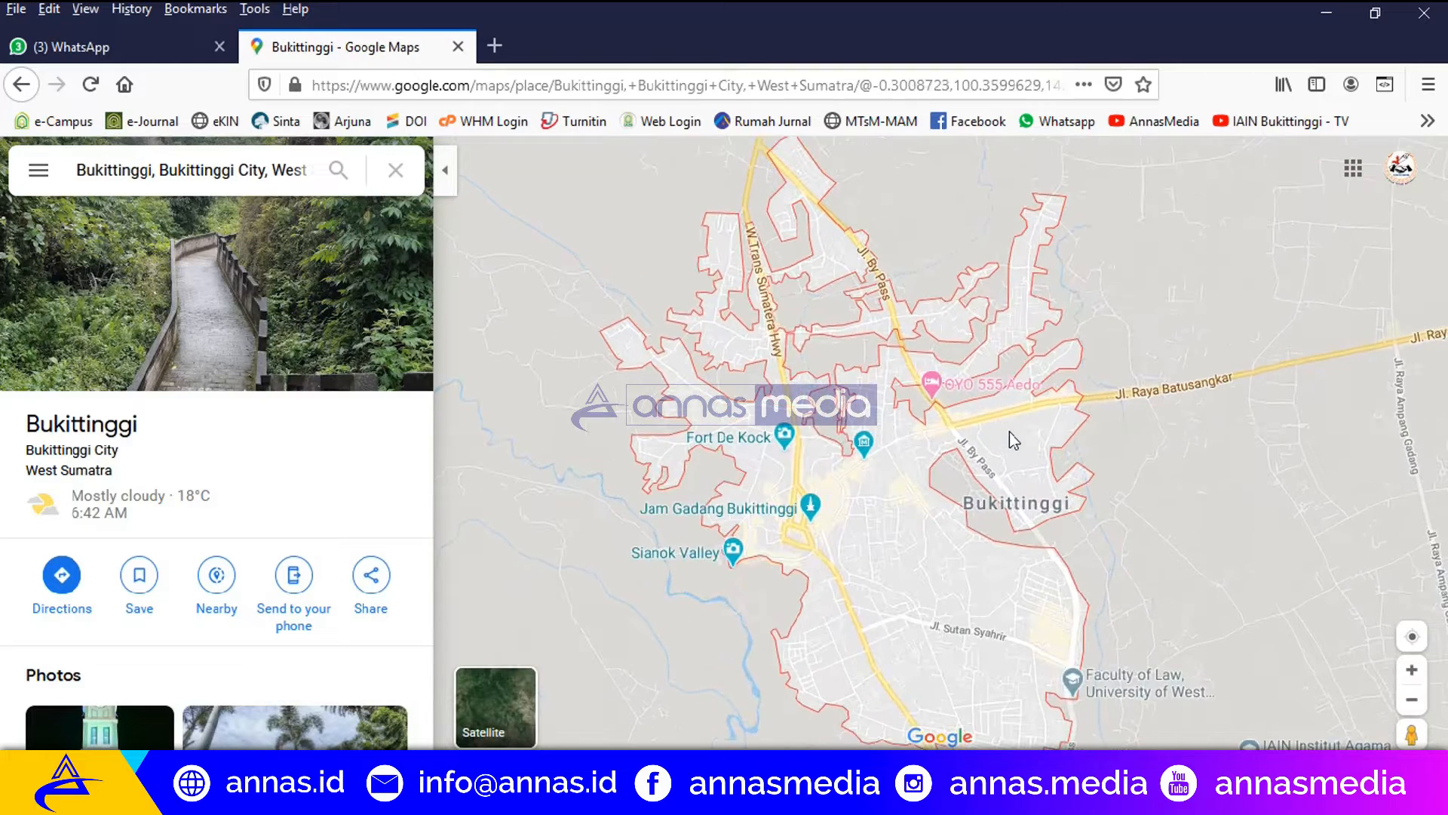
drag(915, 411, 799, 421)
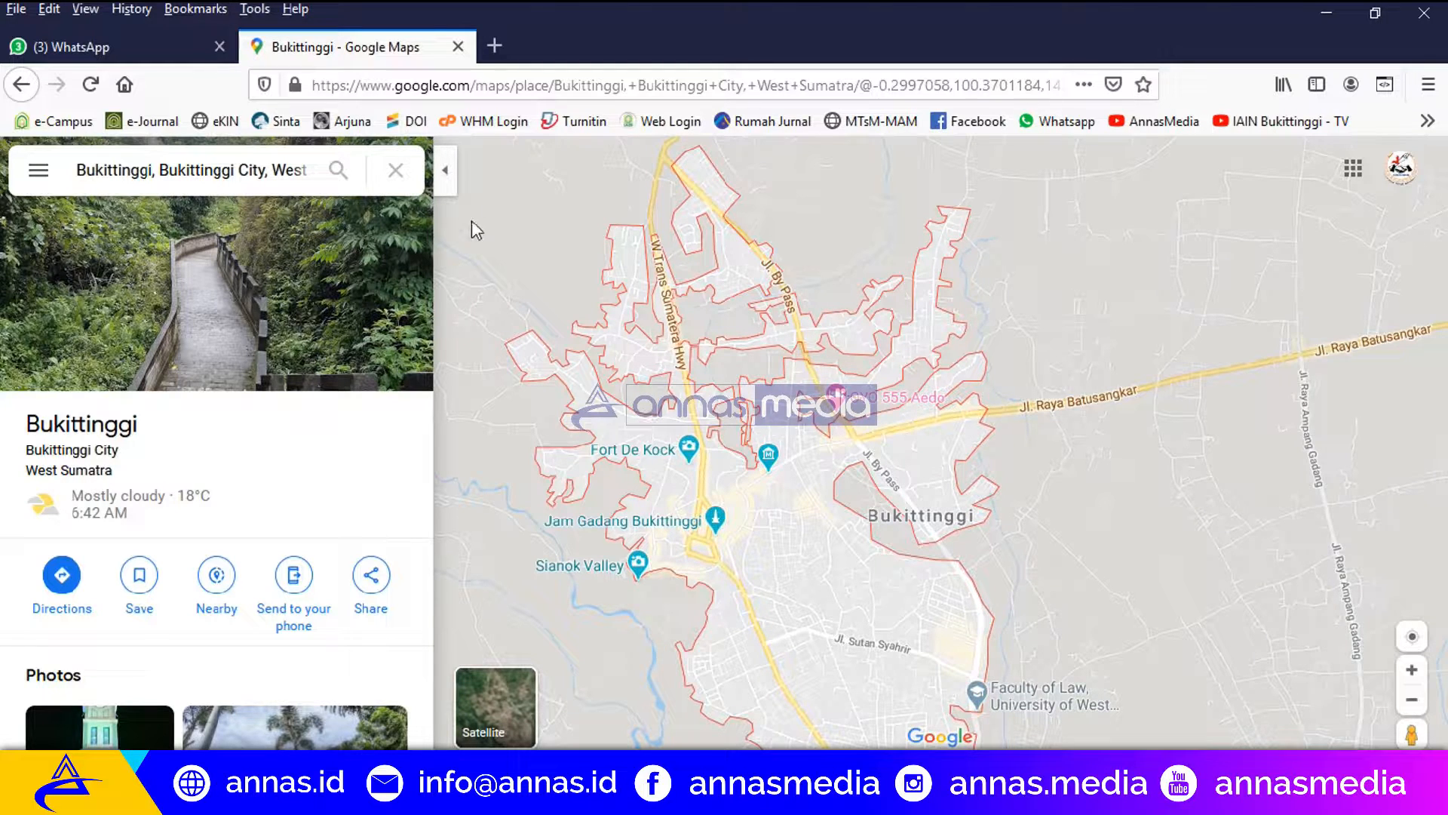
click(443, 176)
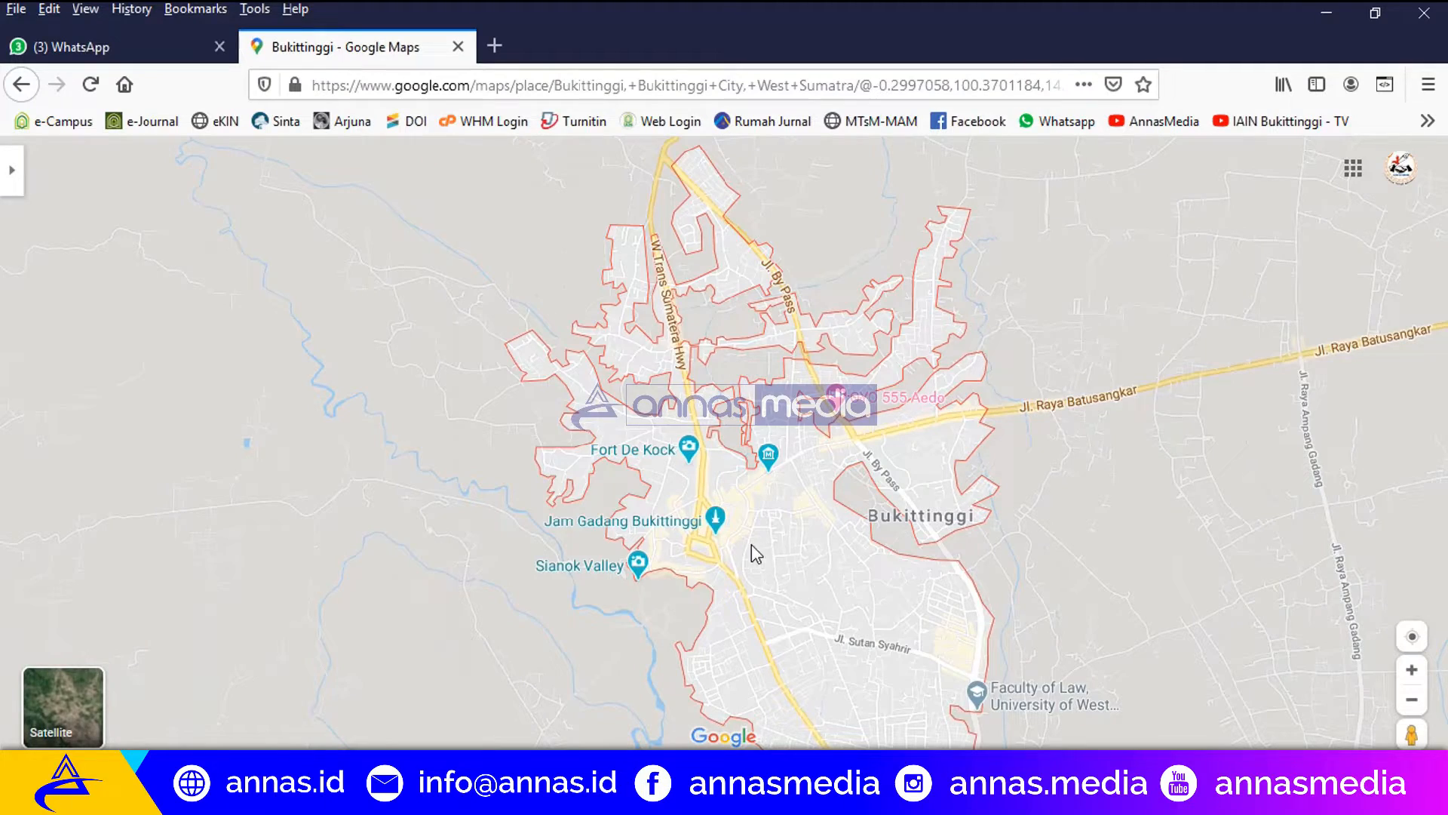
Locate the Jam Gadang Bukittinggi clock tower in the city center and open its place details
scroll(753, 553, up, 5)
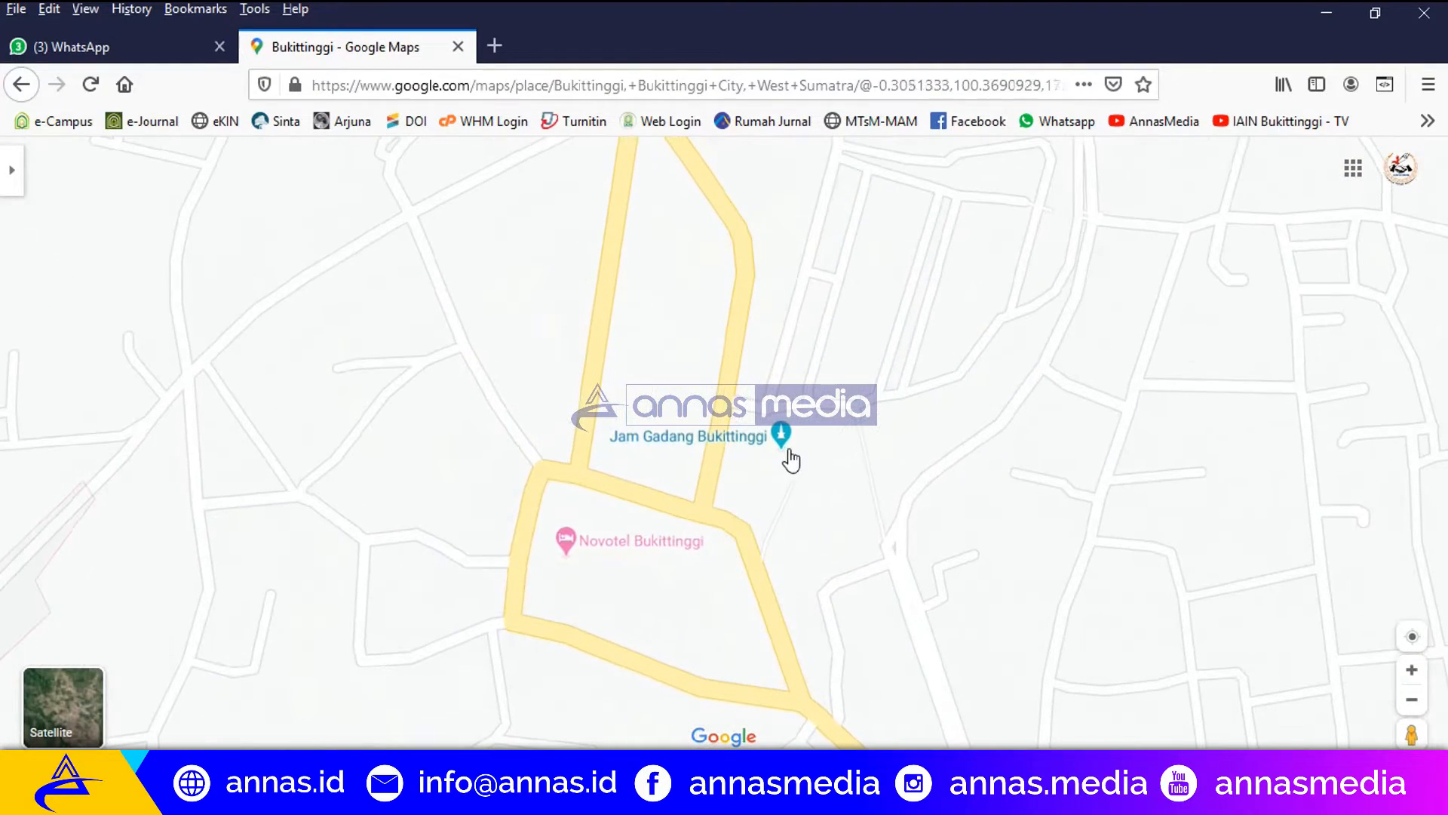
click(784, 438)
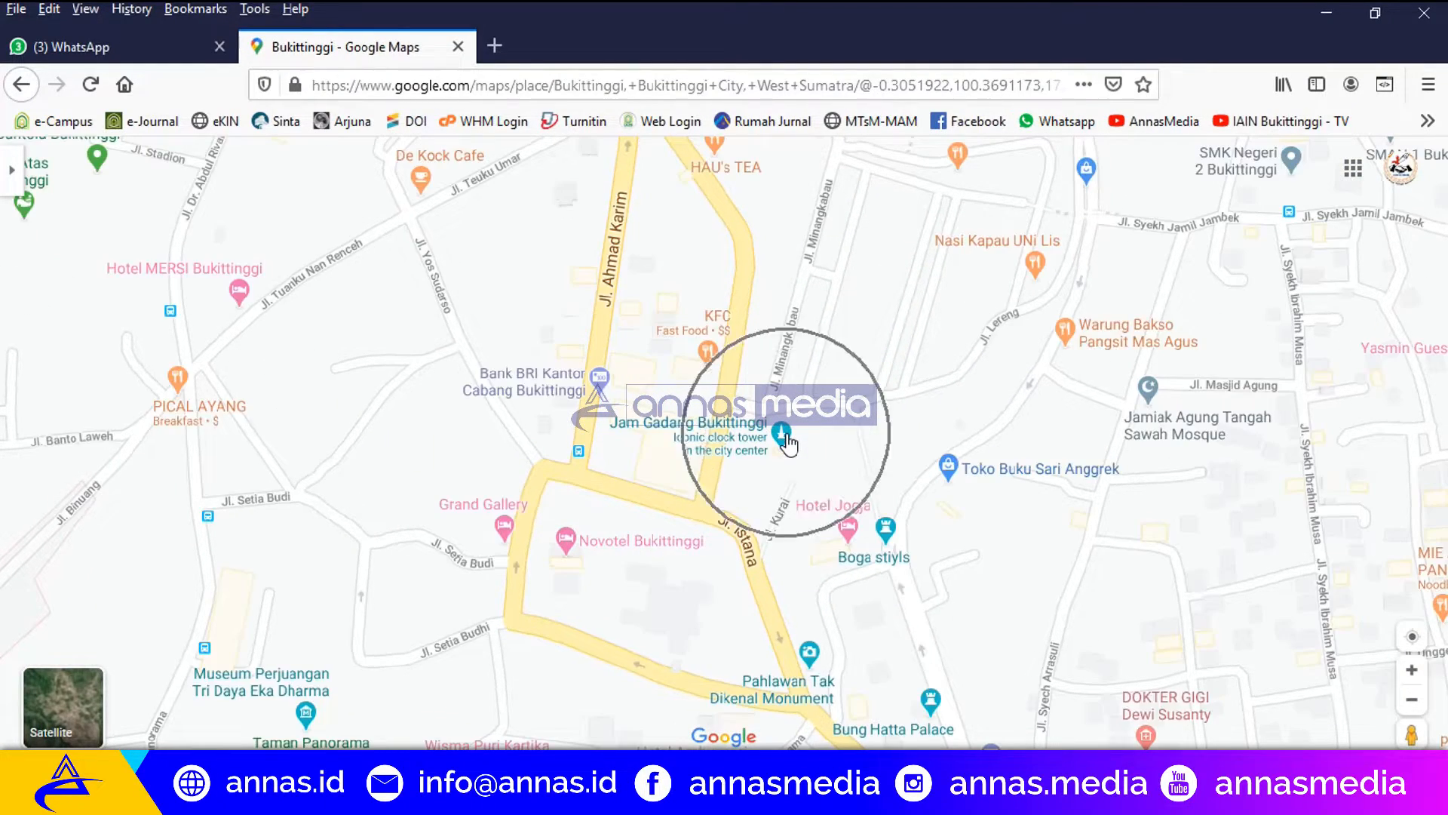
mouse_move(786, 439)
key(ctrl)
key(ctrl)
key(ctrl)
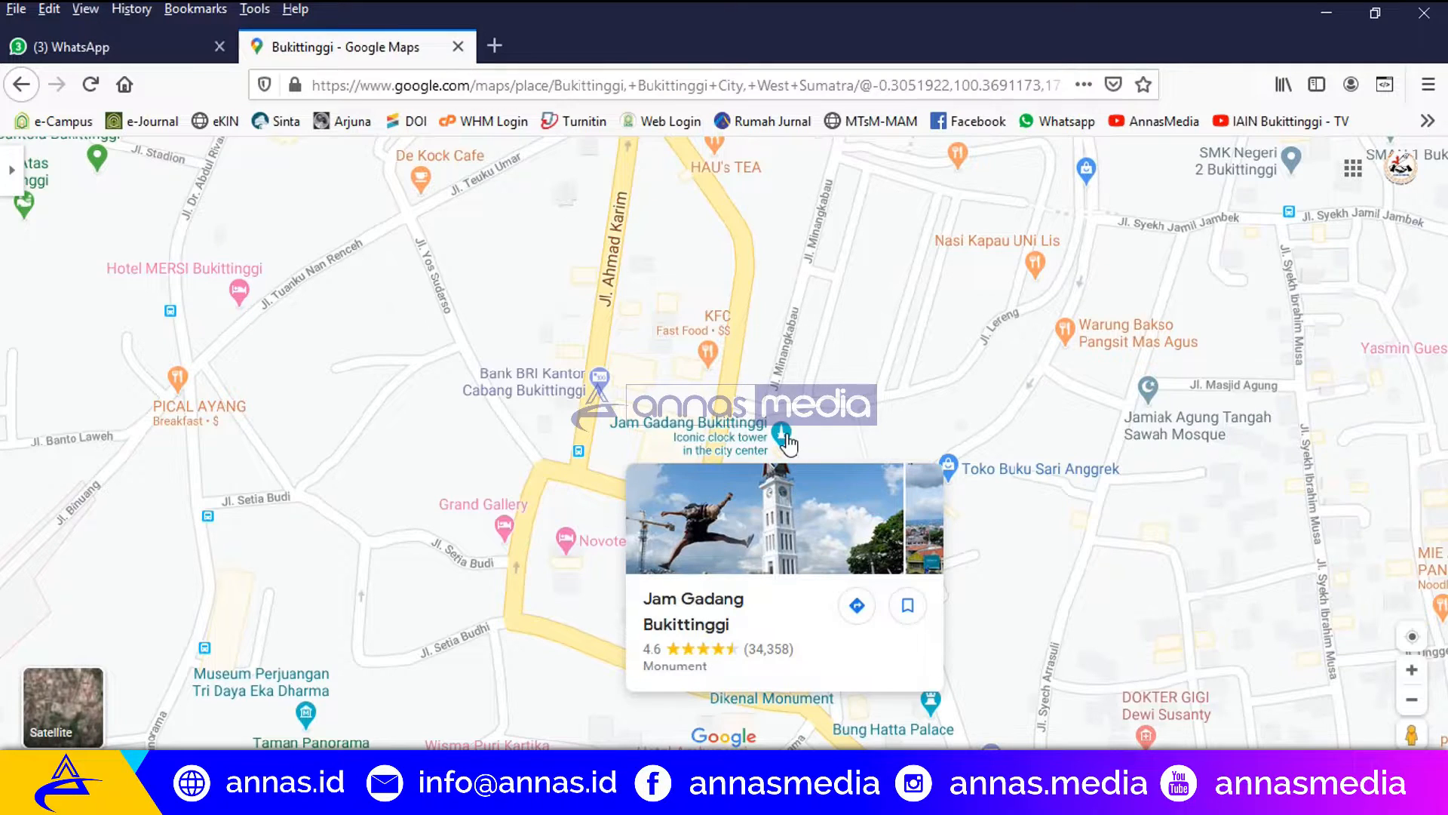
key(ctrl)
key(ctrl)
key(ctrl)
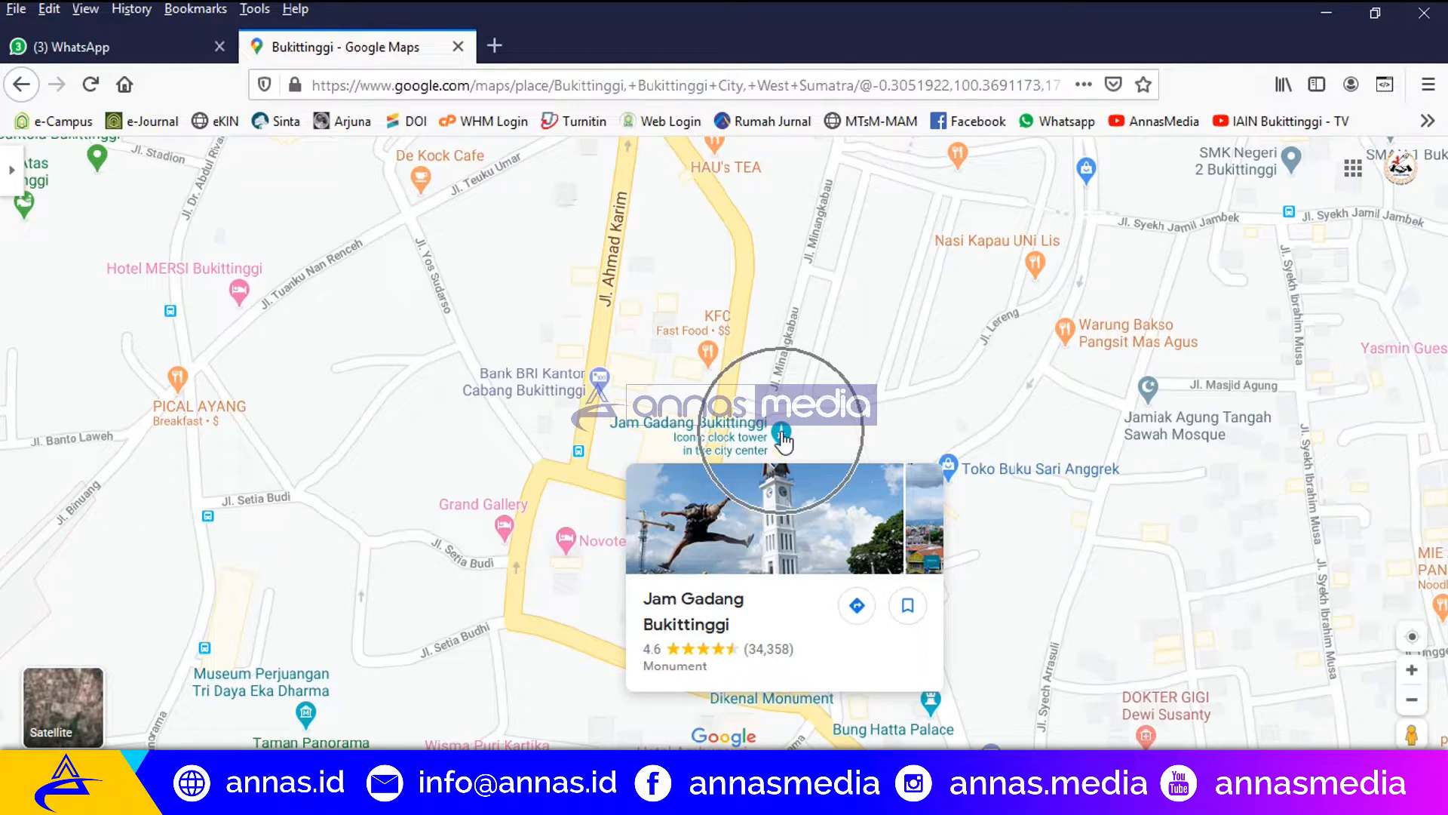
key(ctrl)
scroll(783, 437, up, 1)
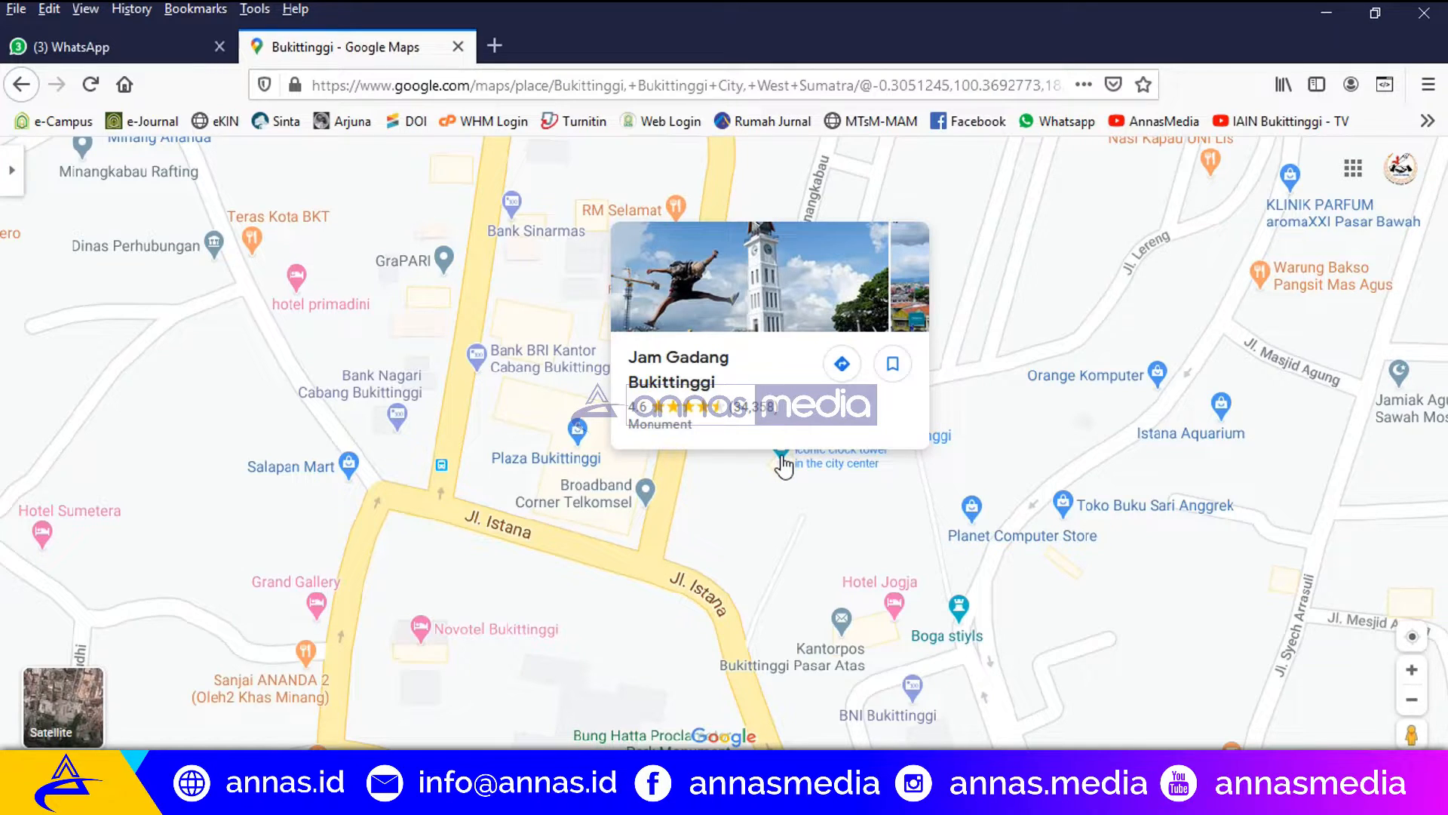
scroll(785, 466, up, 2)
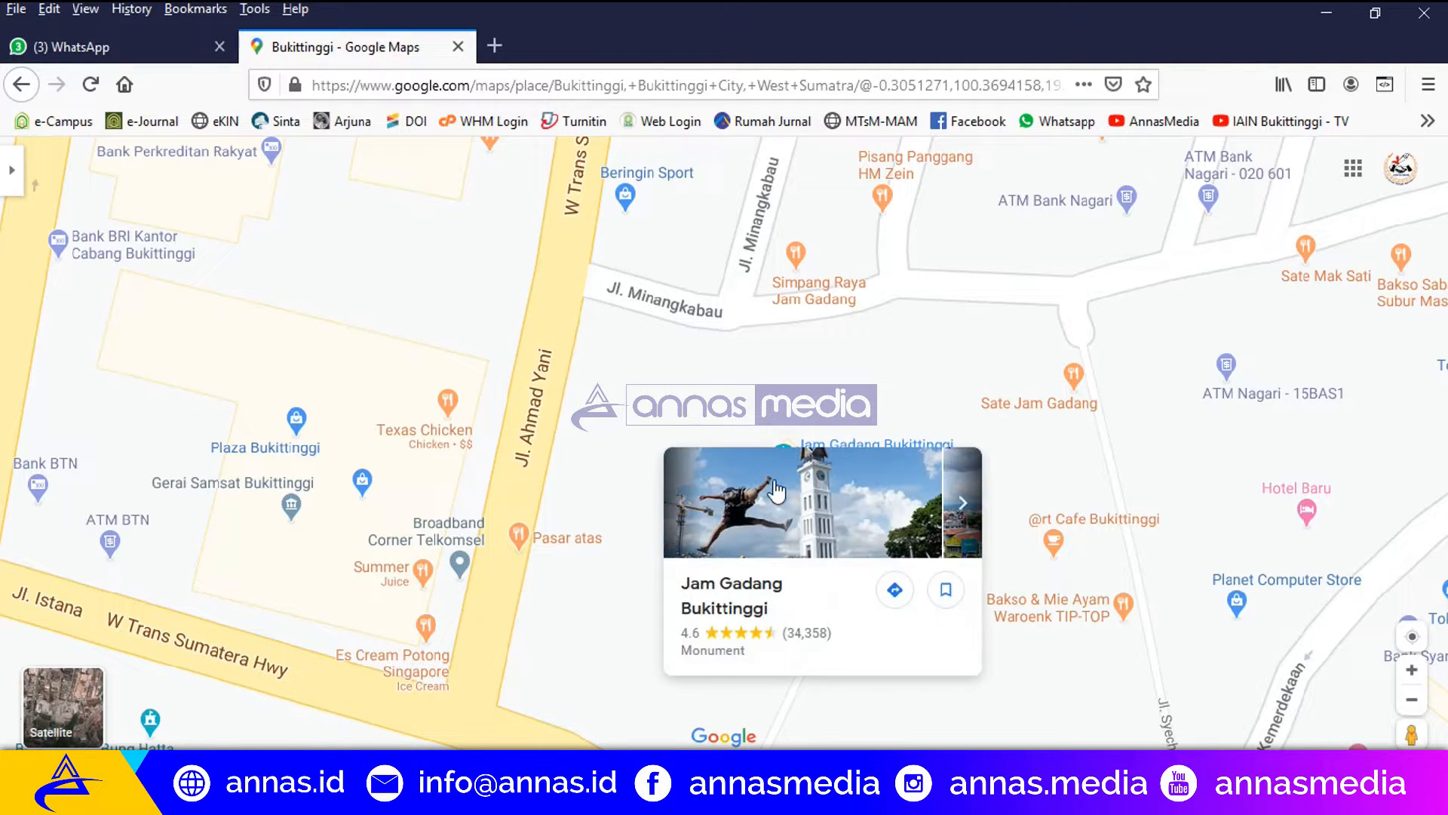
mouse_move(792, 472)
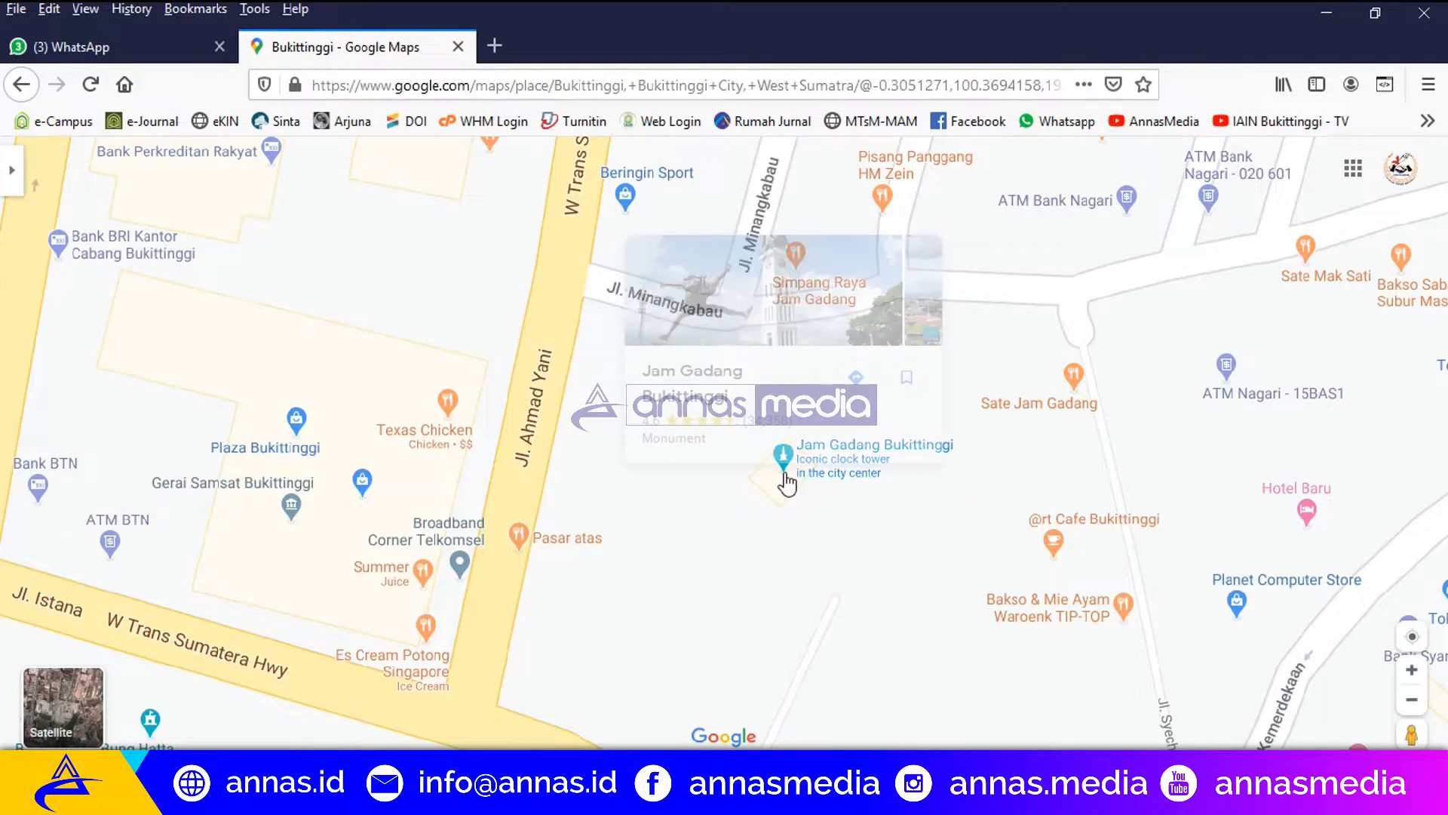
click(784, 471)
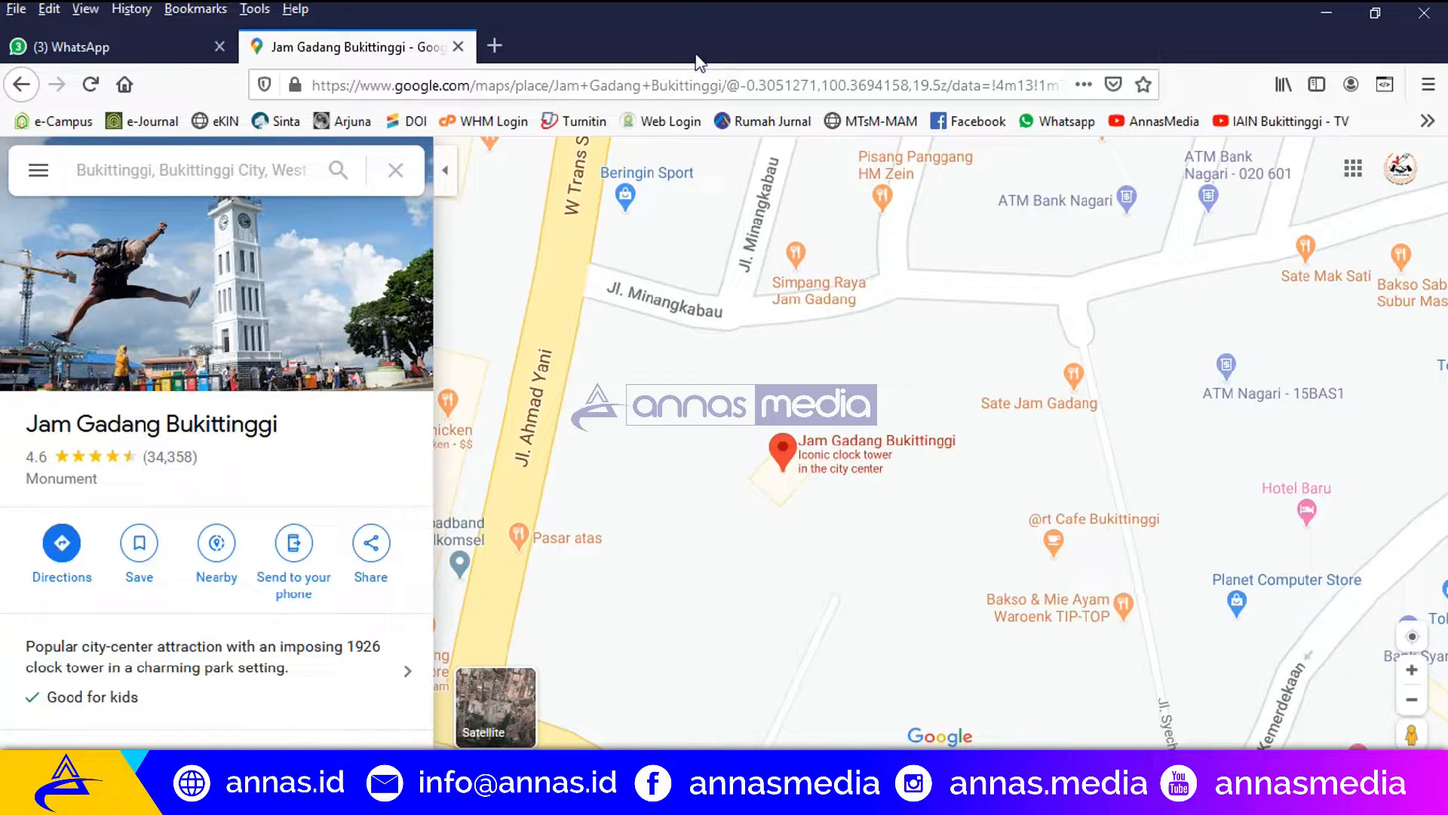
Highlight the latitude and the longitude of Jam Gadang Bukittinggi in the page address
drag(394, 91, 744, 93)
click(688, 85)
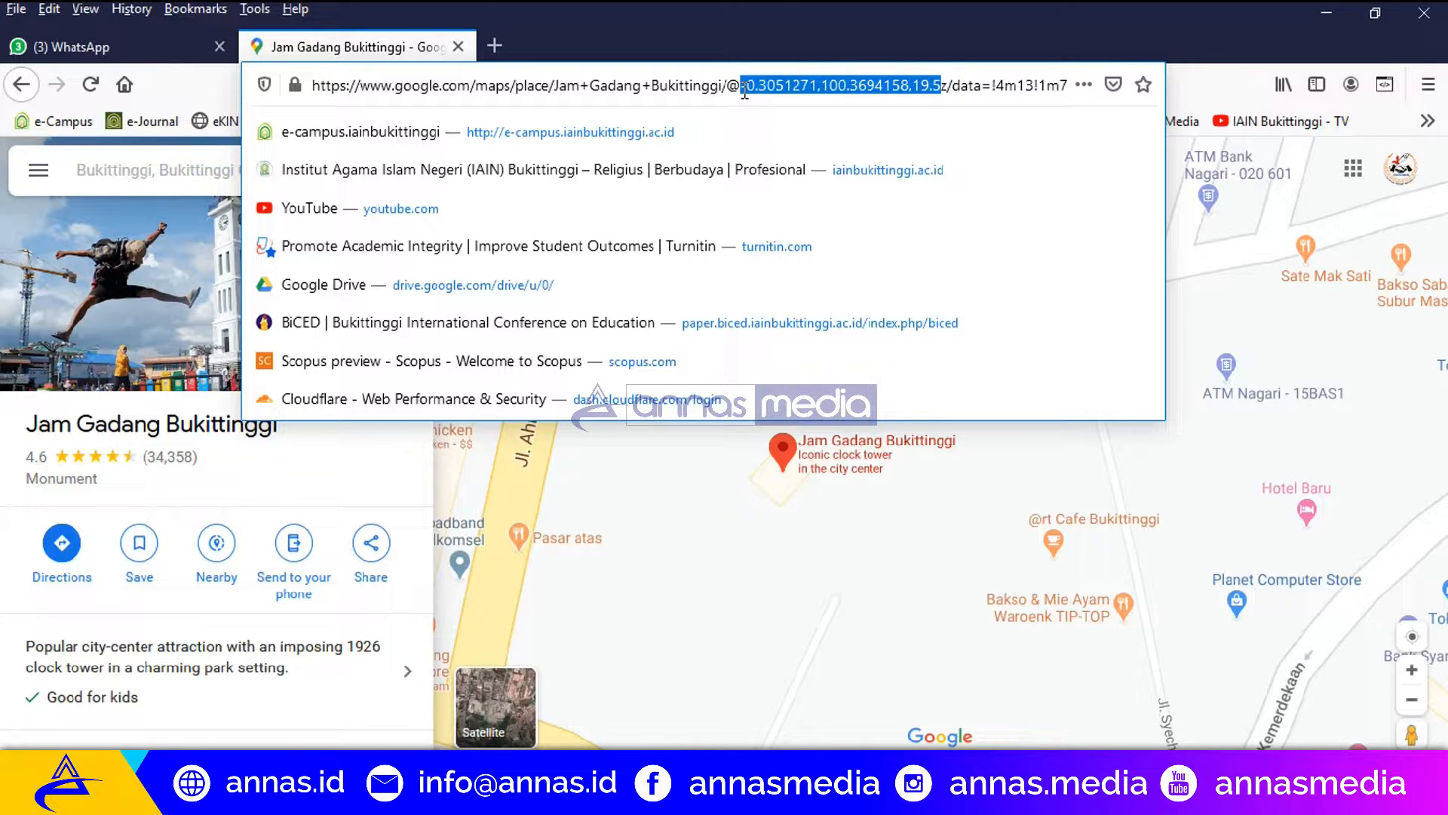
click(745, 91)
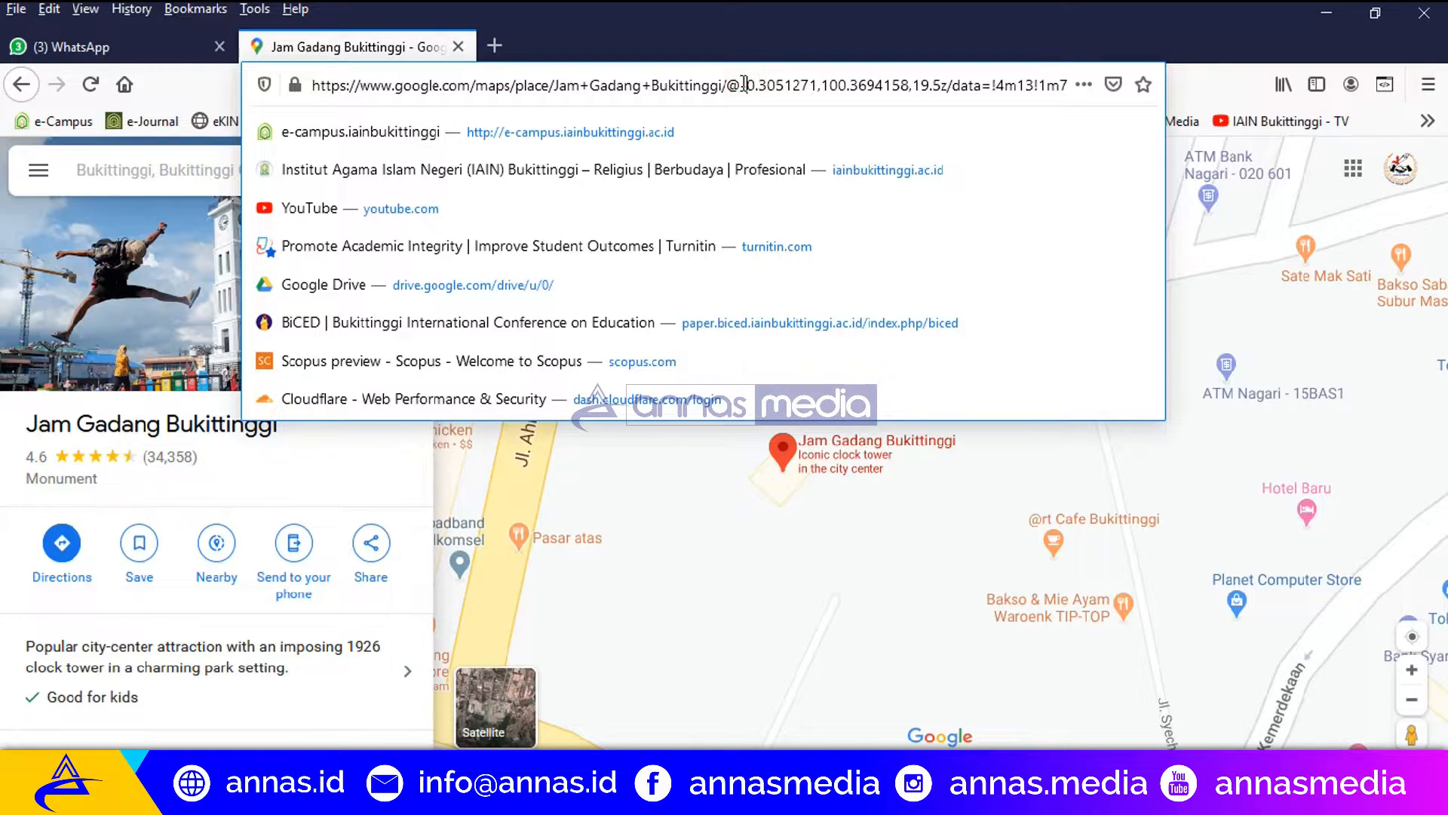
drag(739, 85, 821, 88)
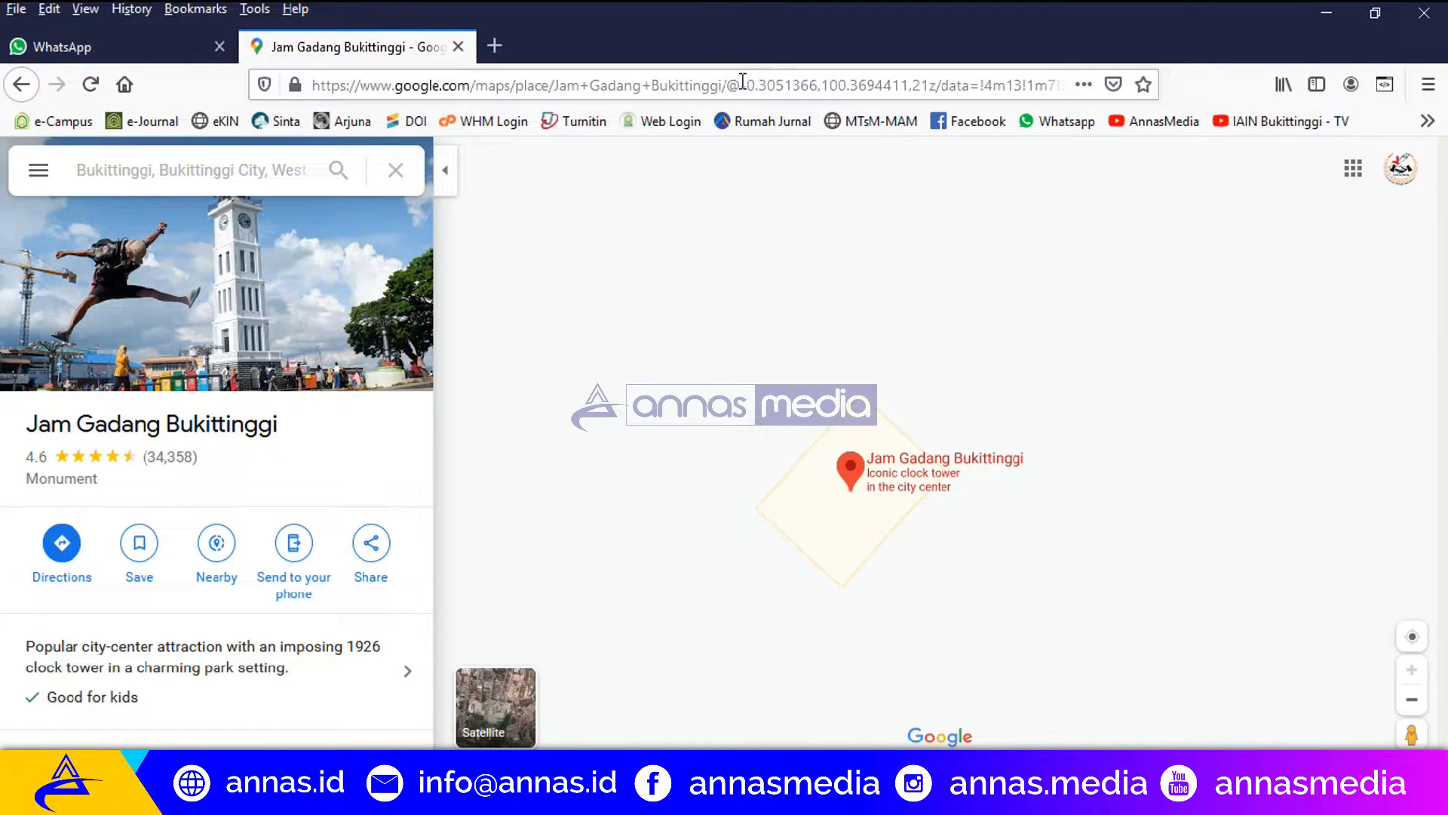
drag(742, 84, 822, 86)
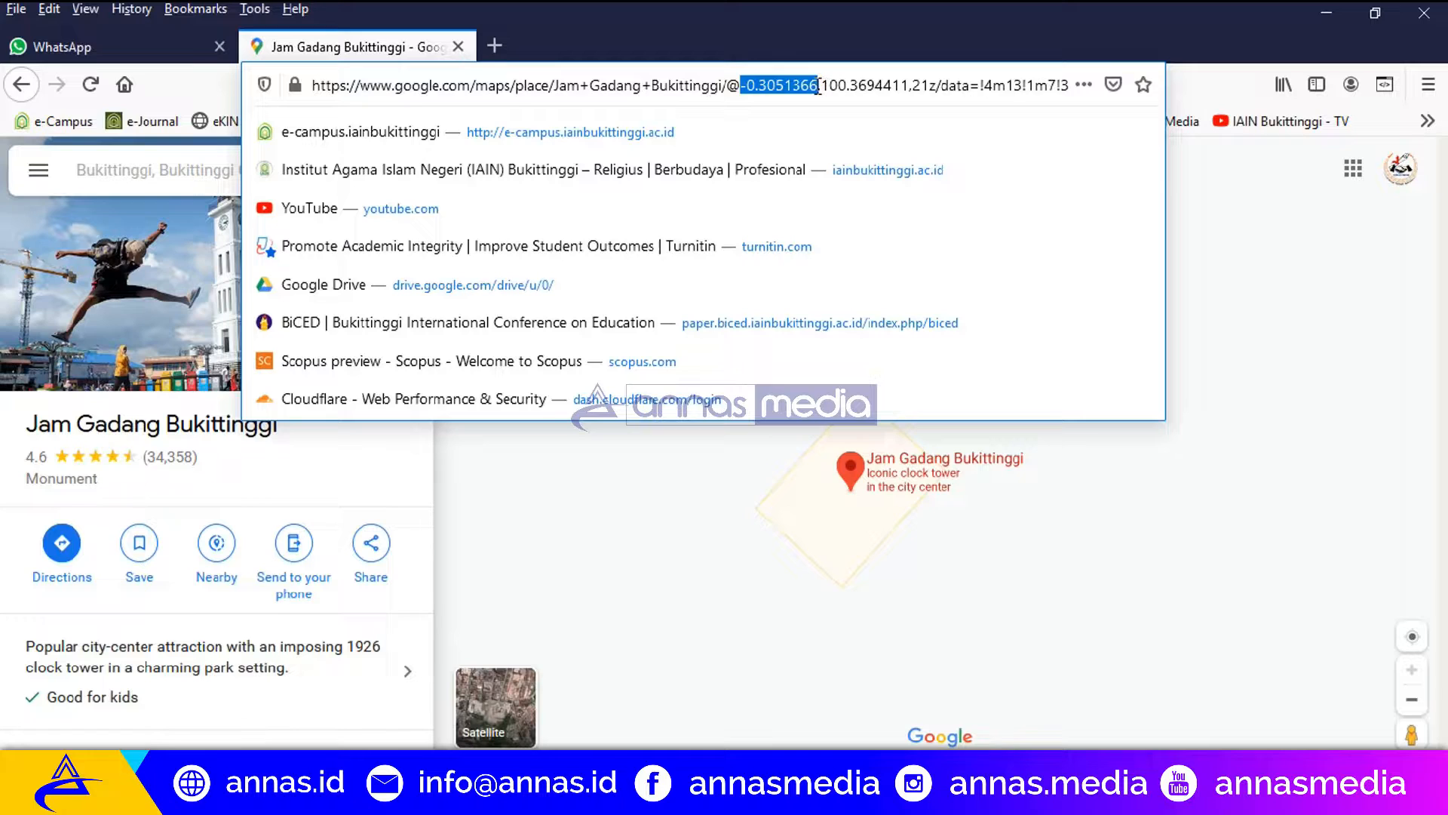
click(830, 85)
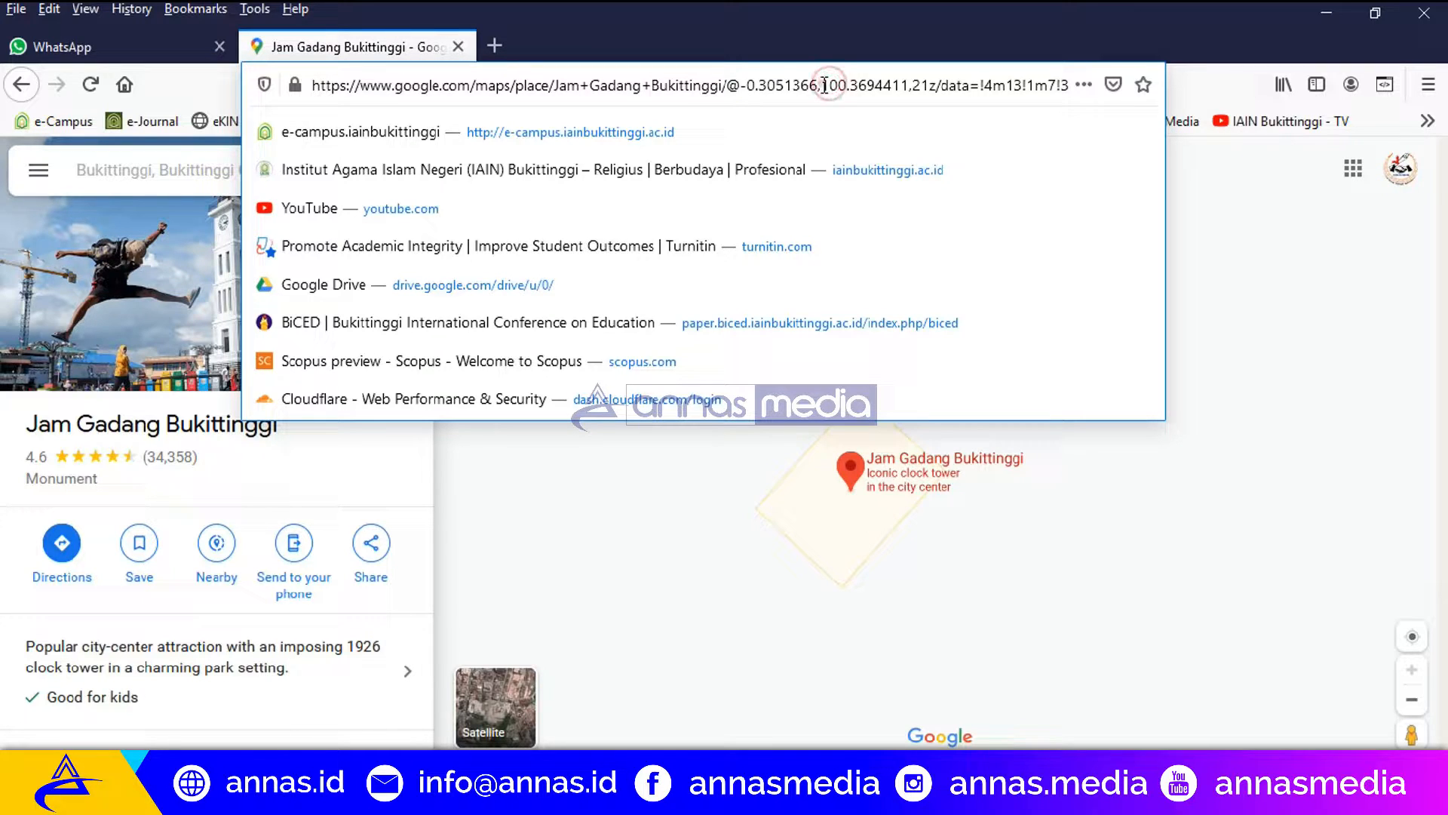
drag(821, 86, 917, 86)
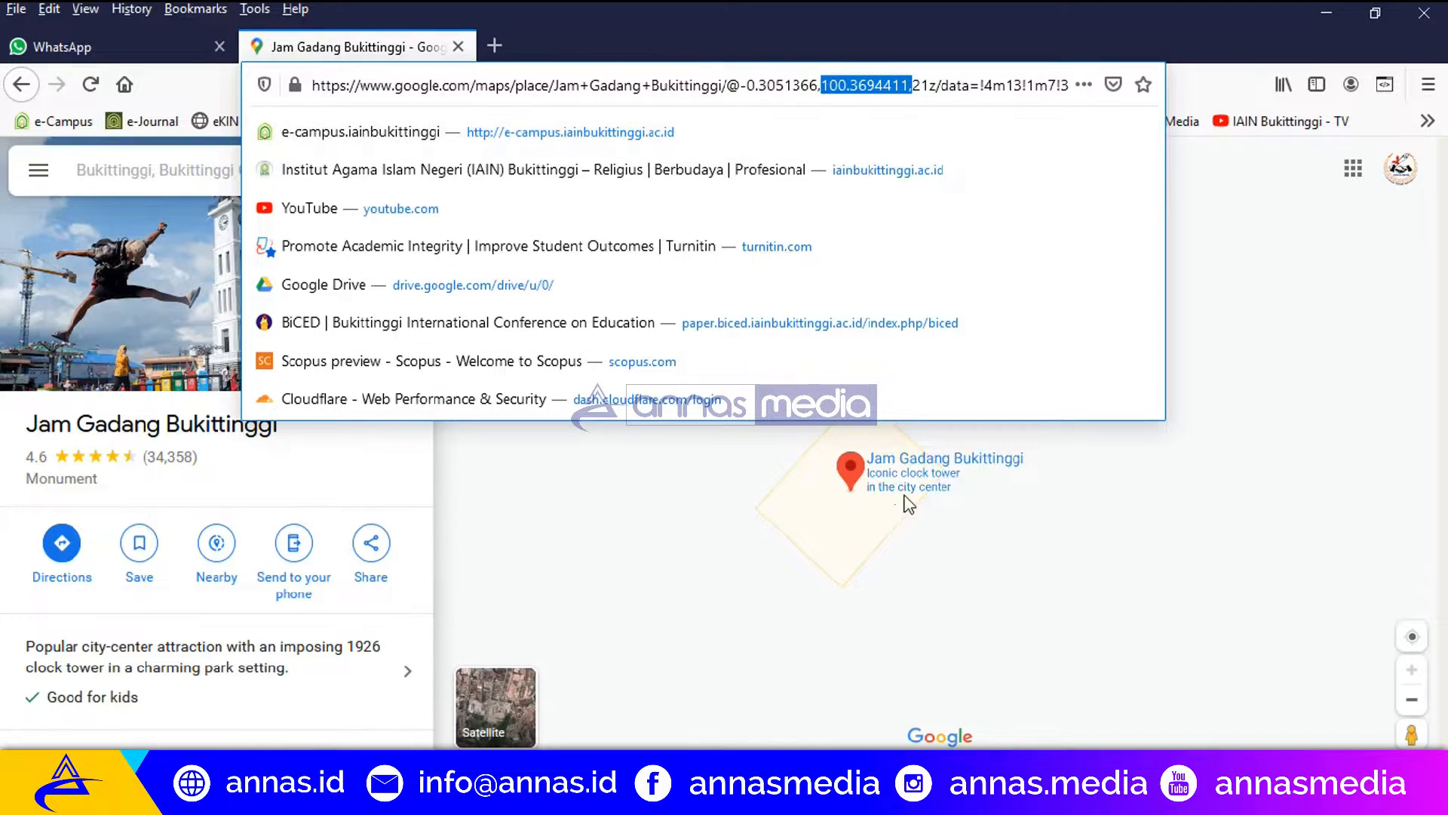
Deselect Jam Gadang Bukittinggi to return to the Bukittinggi place and show the surrounding streets
click(1203, 800)
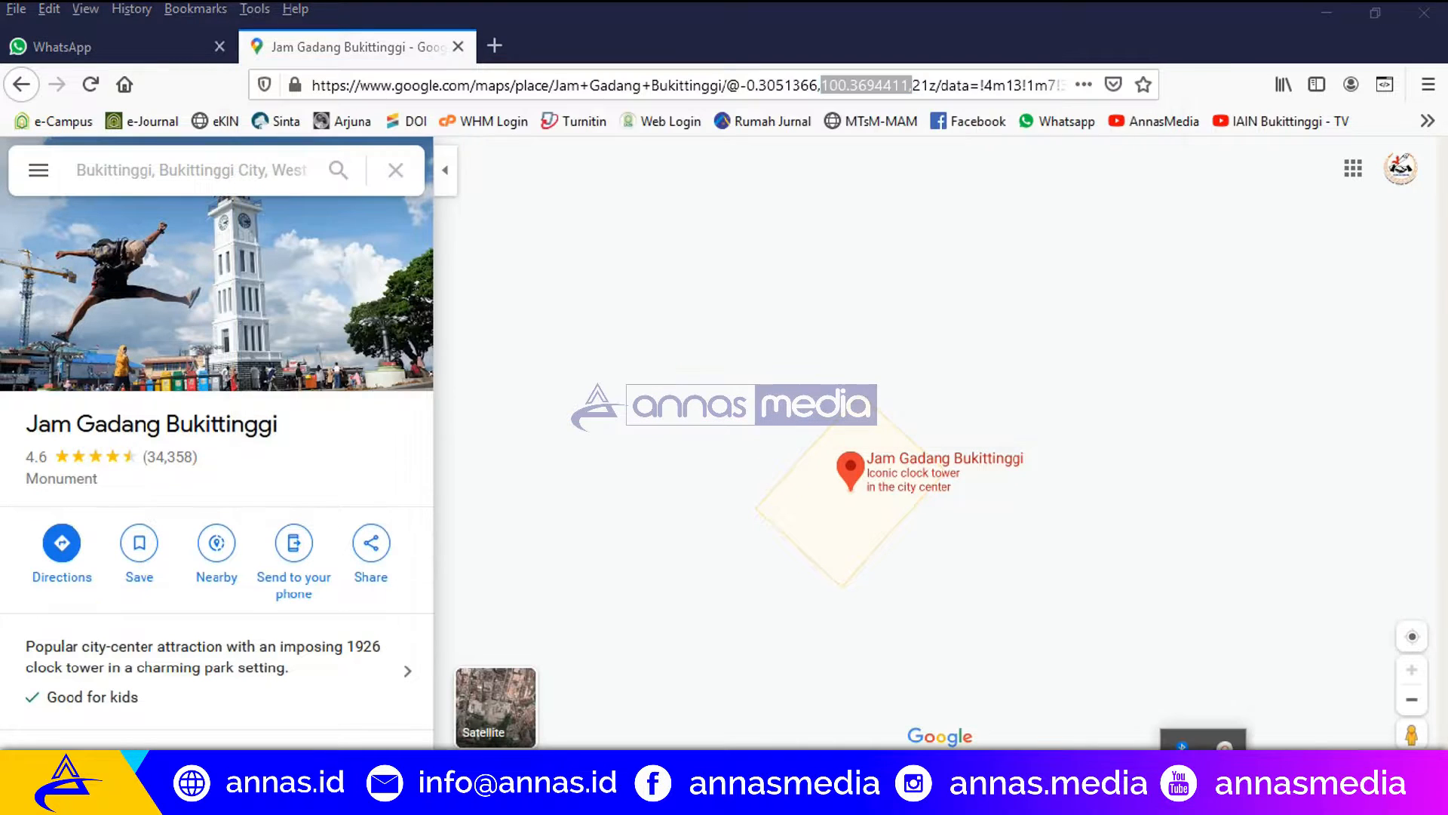
click(860, 594)
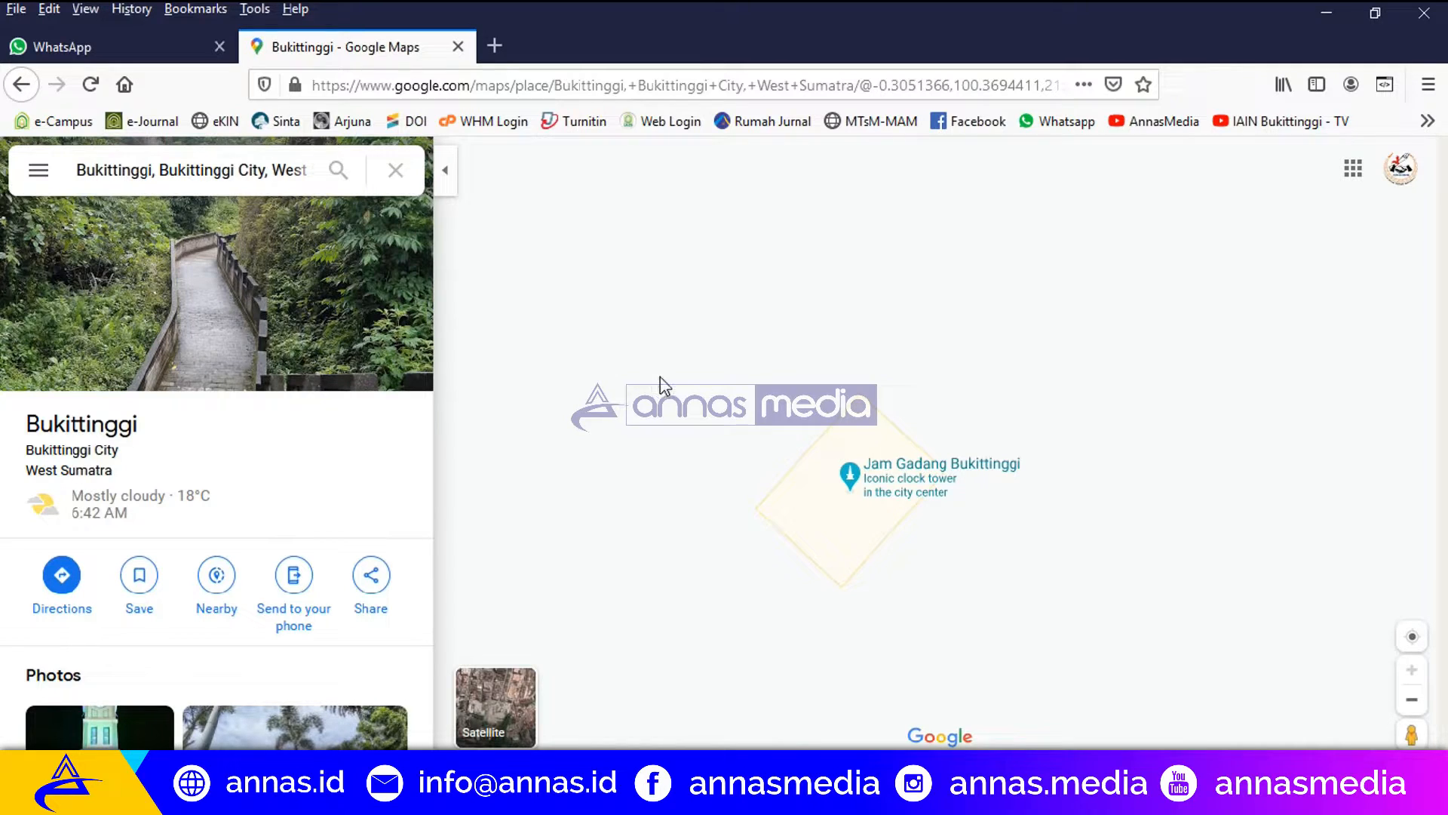
scroll(844, 473, down, 2)
scroll(848, 483, down, 2)
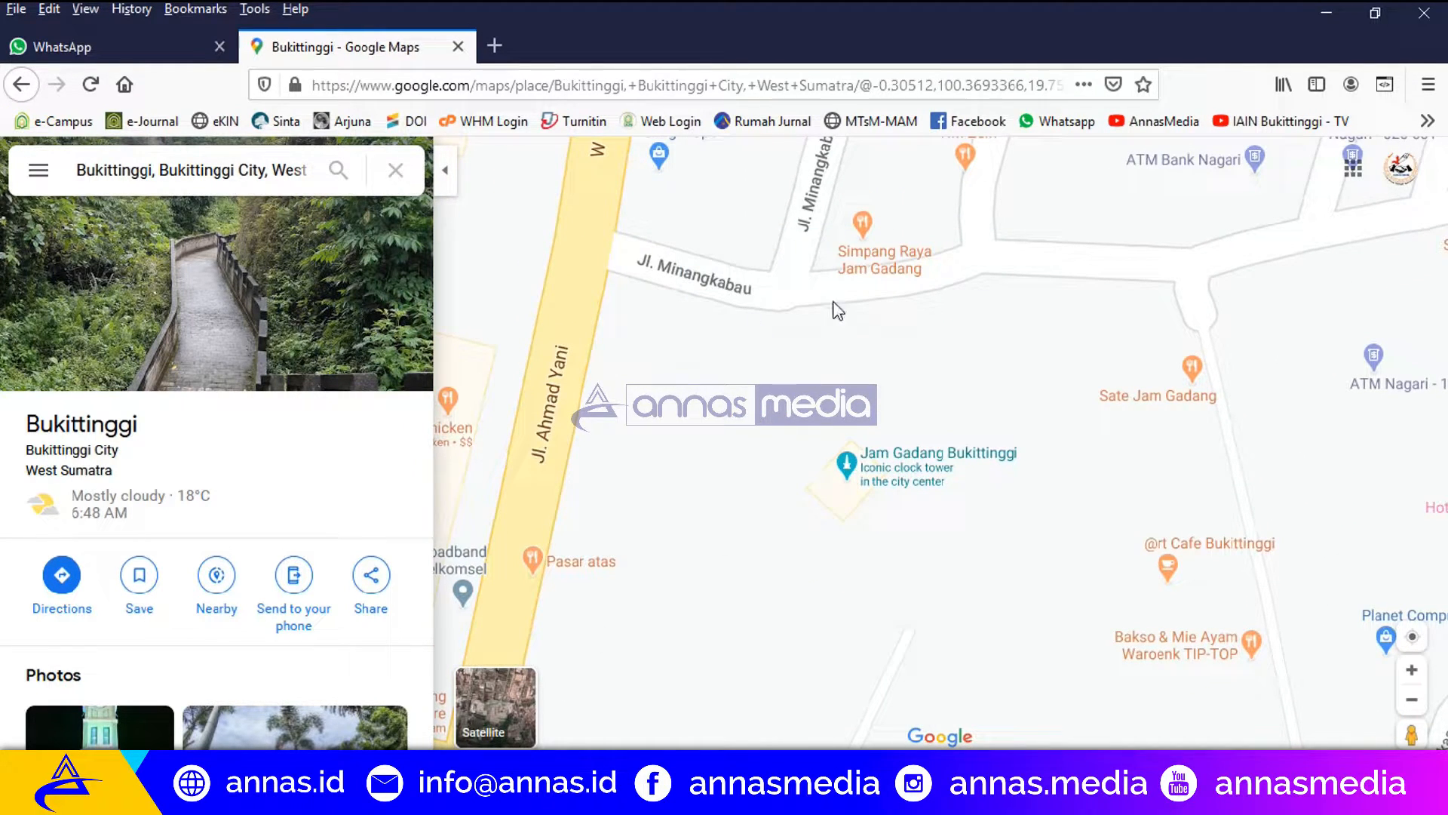
Switch the map to satellite view and survey the area east of Jam Gadang Bukittinggi
click(495, 705)
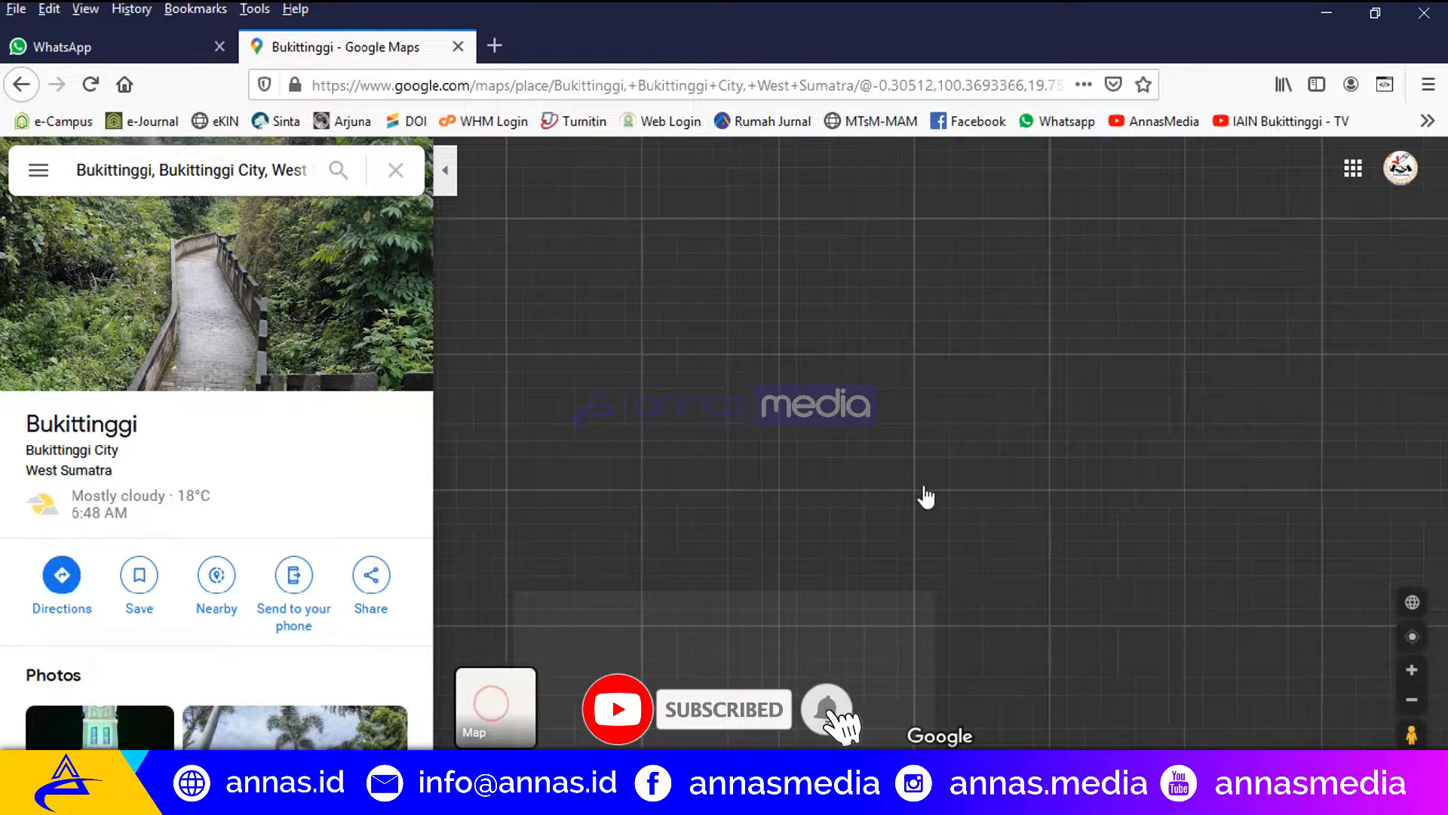
scroll(869, 466, down, 3)
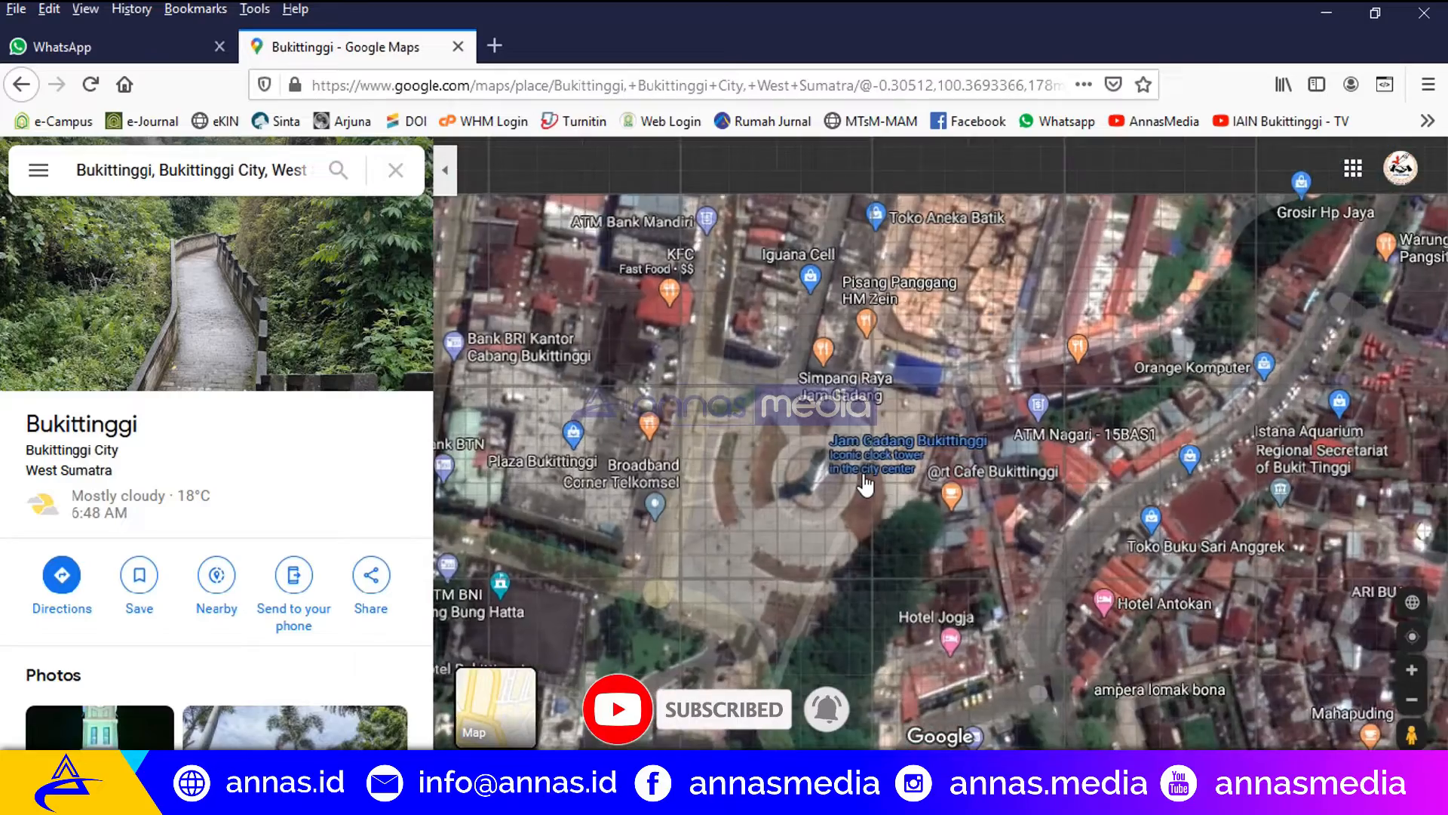
drag(1058, 378, 691, 457)
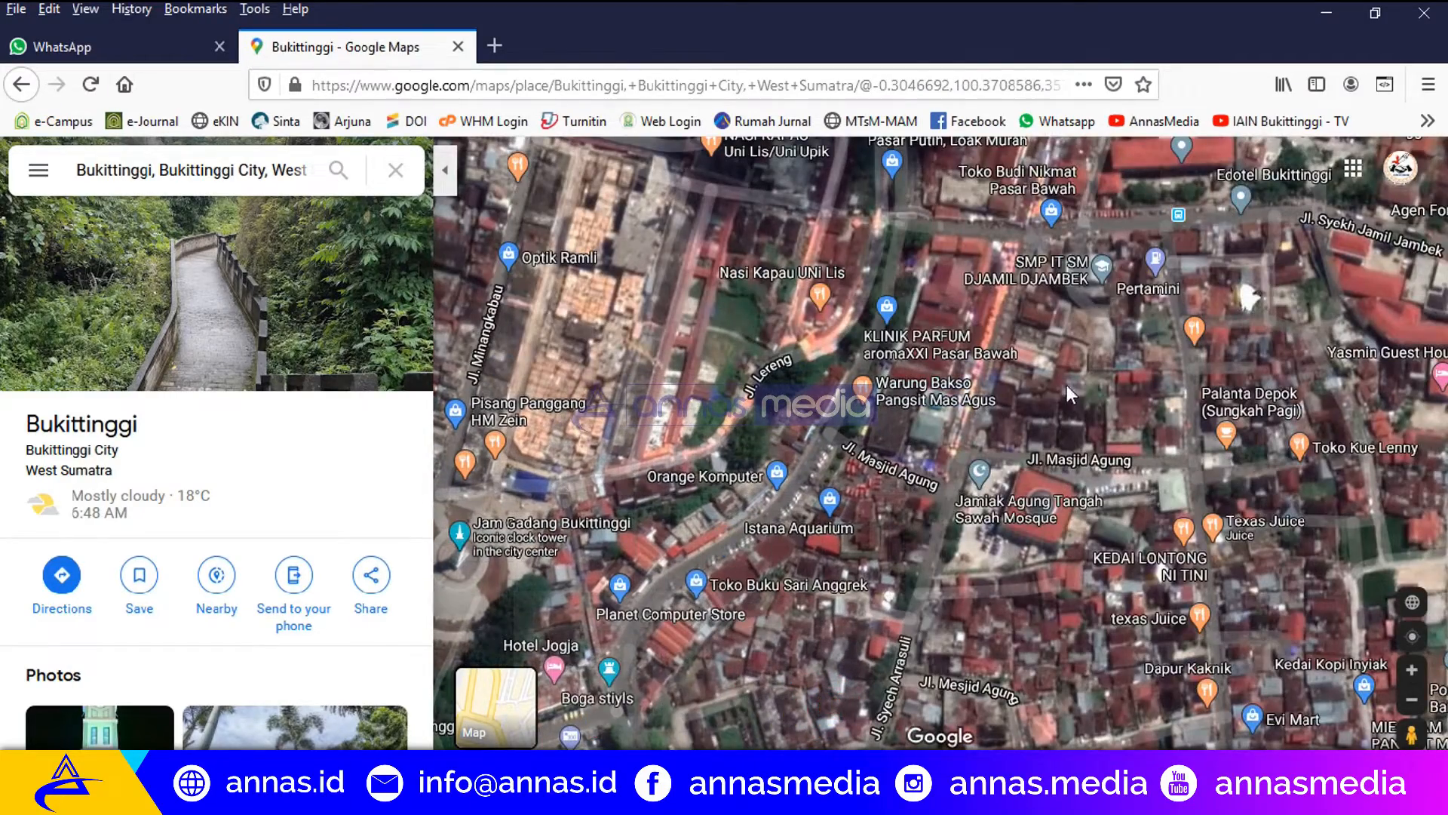
drag(971, 385, 806, 426)
drag(977, 451, 689, 458)
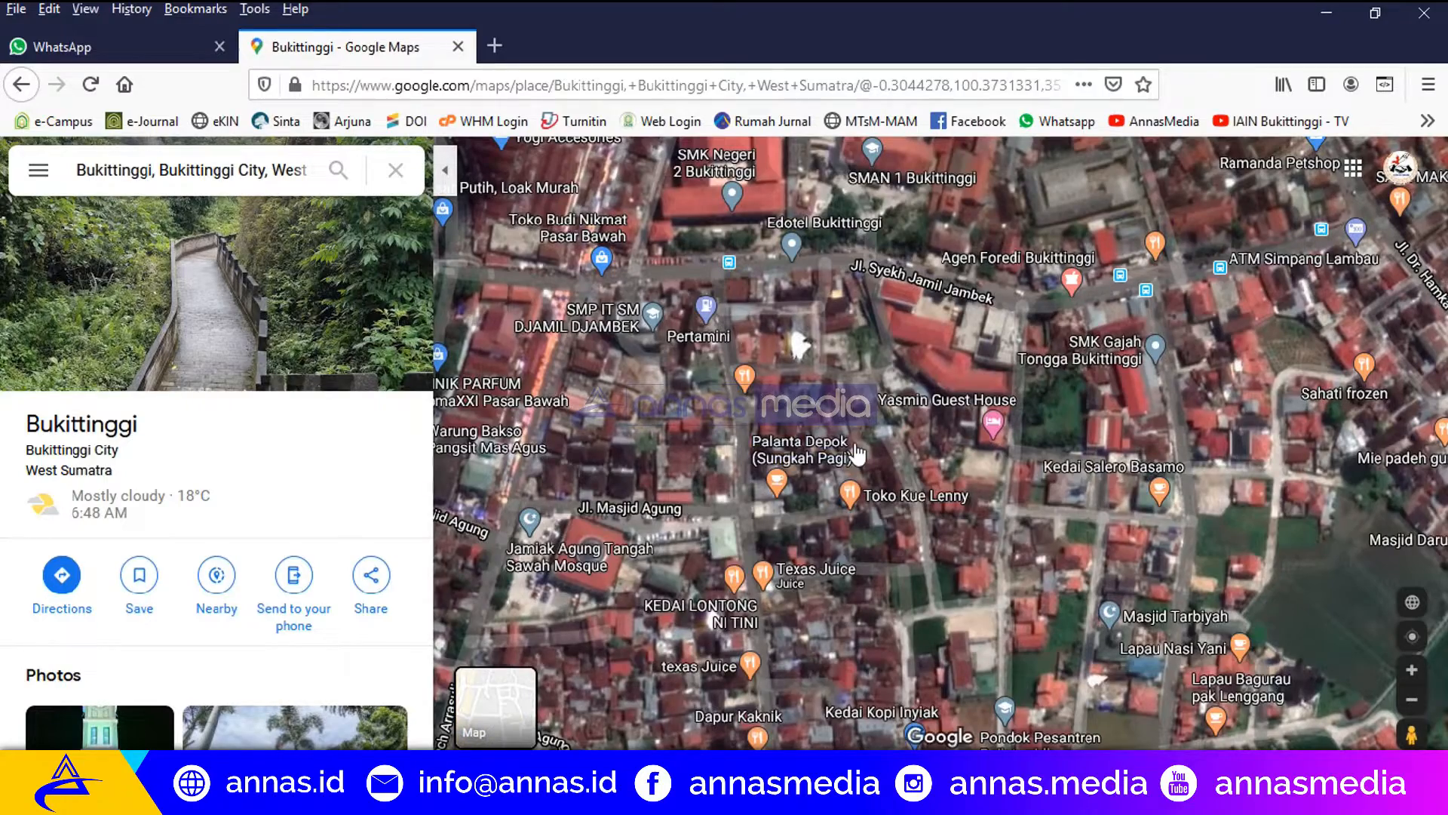
scroll(792, 505, down, 2)
drag(1064, 507, 777, 501)
drag(1033, 527, 785, 463)
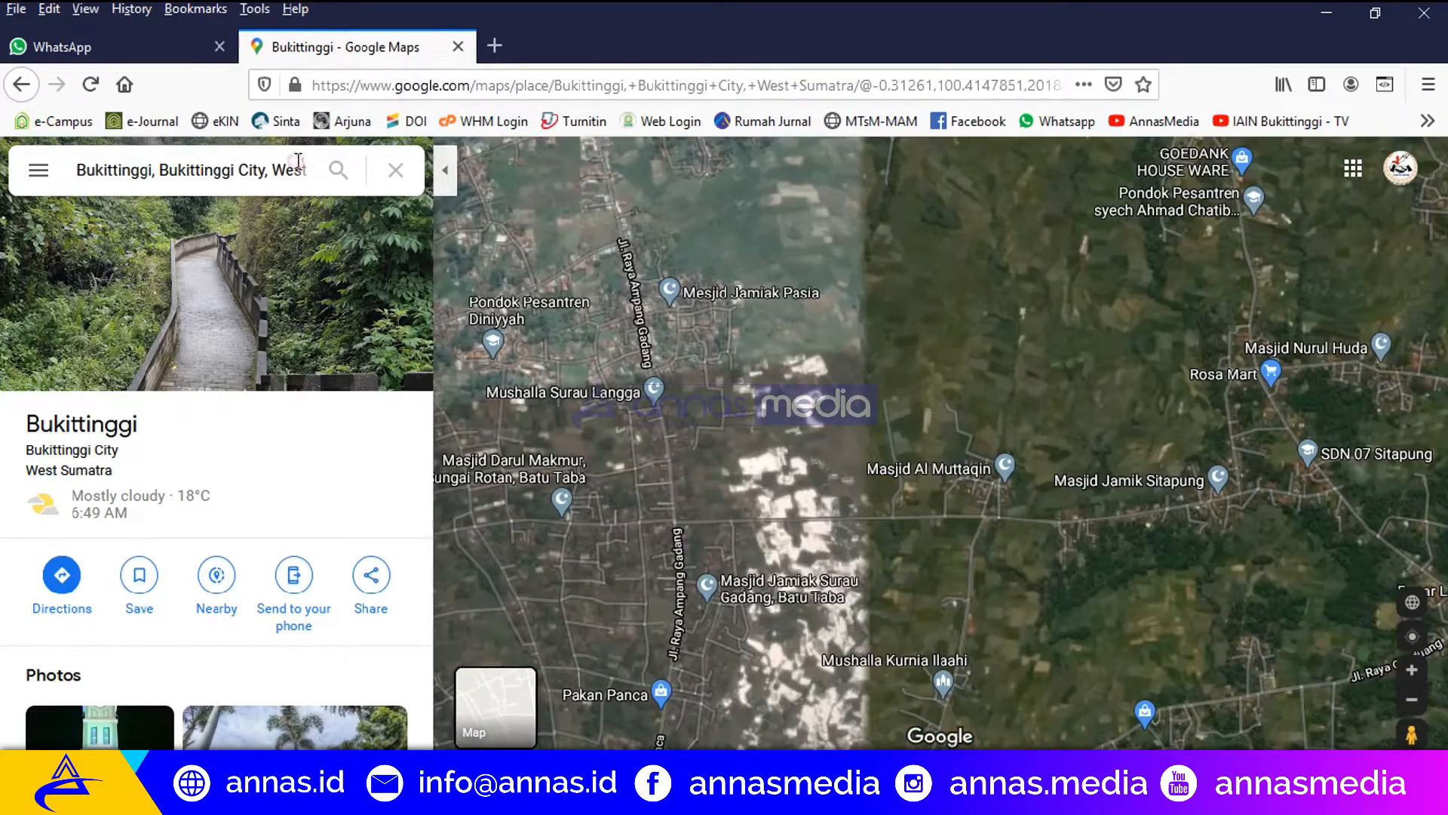
Search the map for "kampus" and open the suggested place Kampus II IAIN Bukittinggi
click(303, 166)
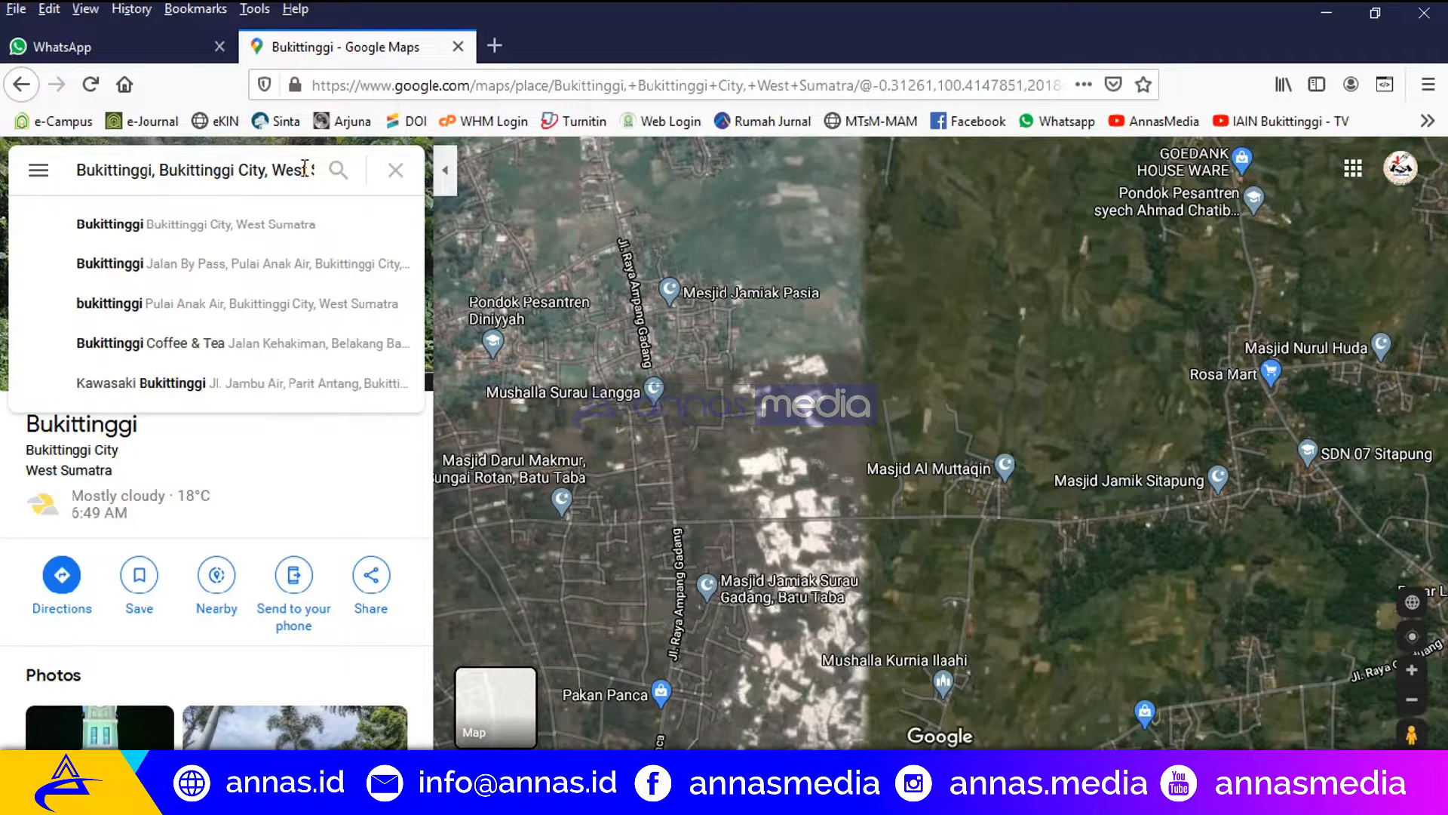
key(ctrl+a)
text(kampus)
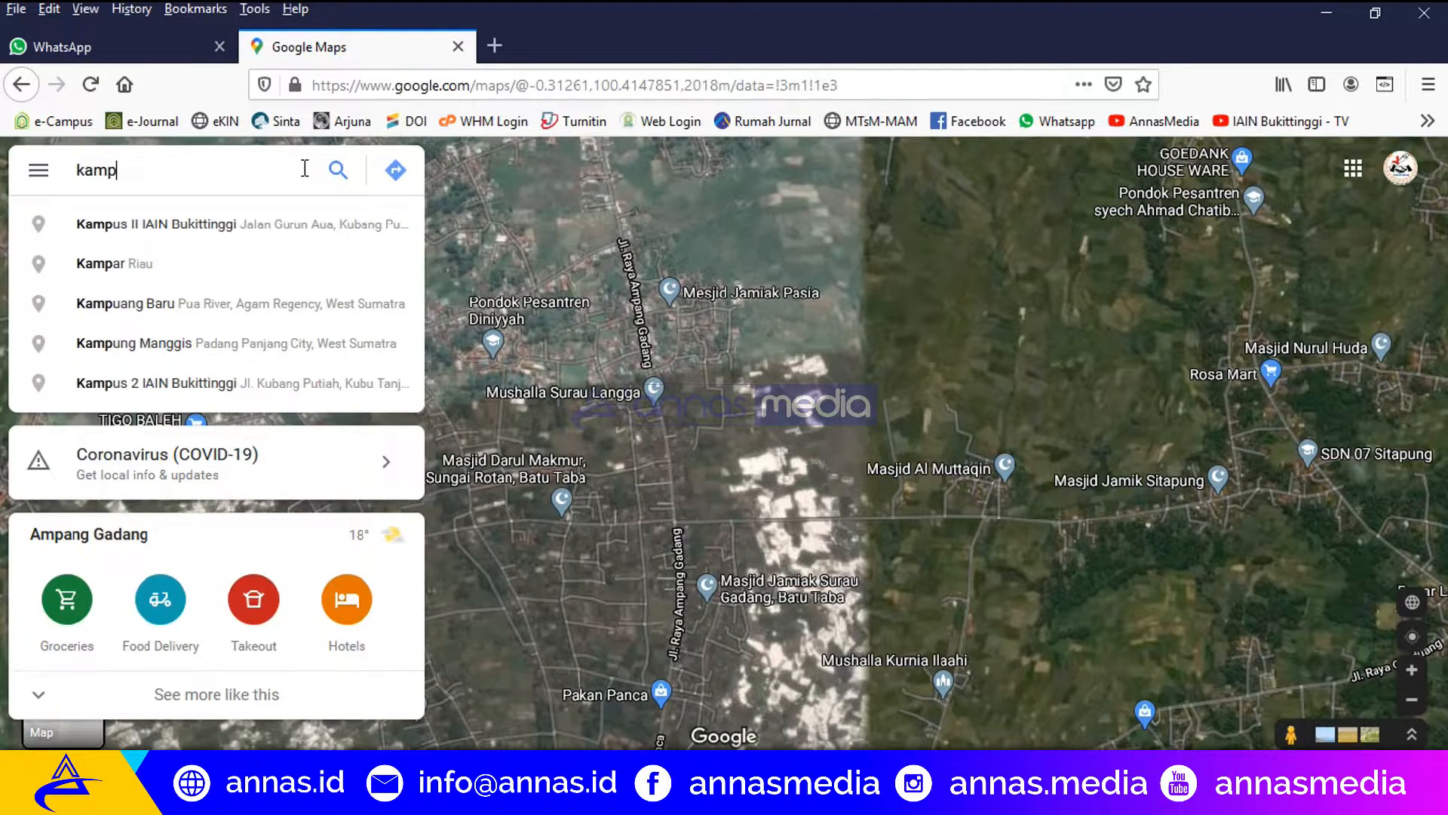
click(260, 224)
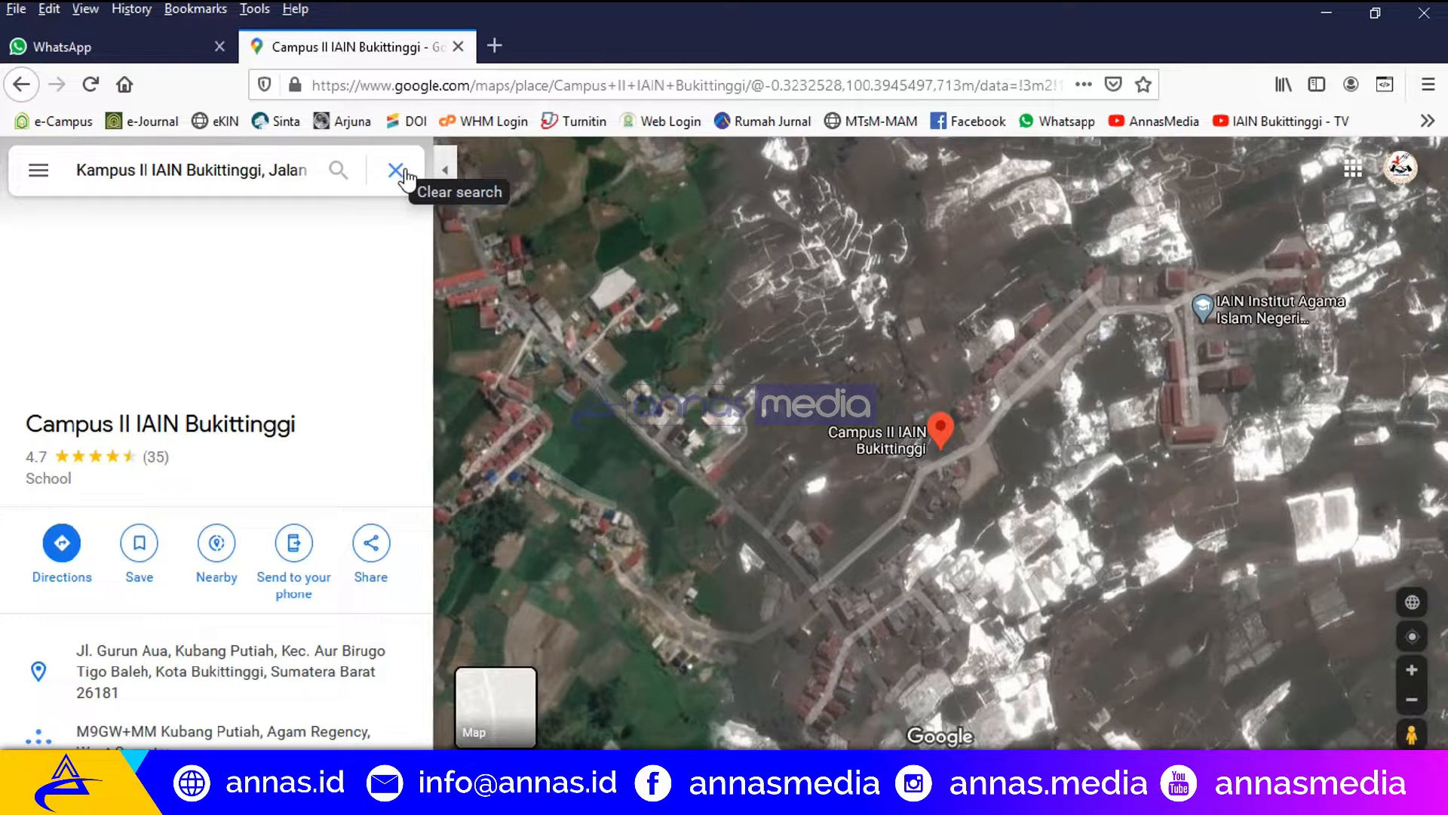
Clear the place search and look up what's here at the Campus II IAIN Bukittinggi marker
click(404, 179)
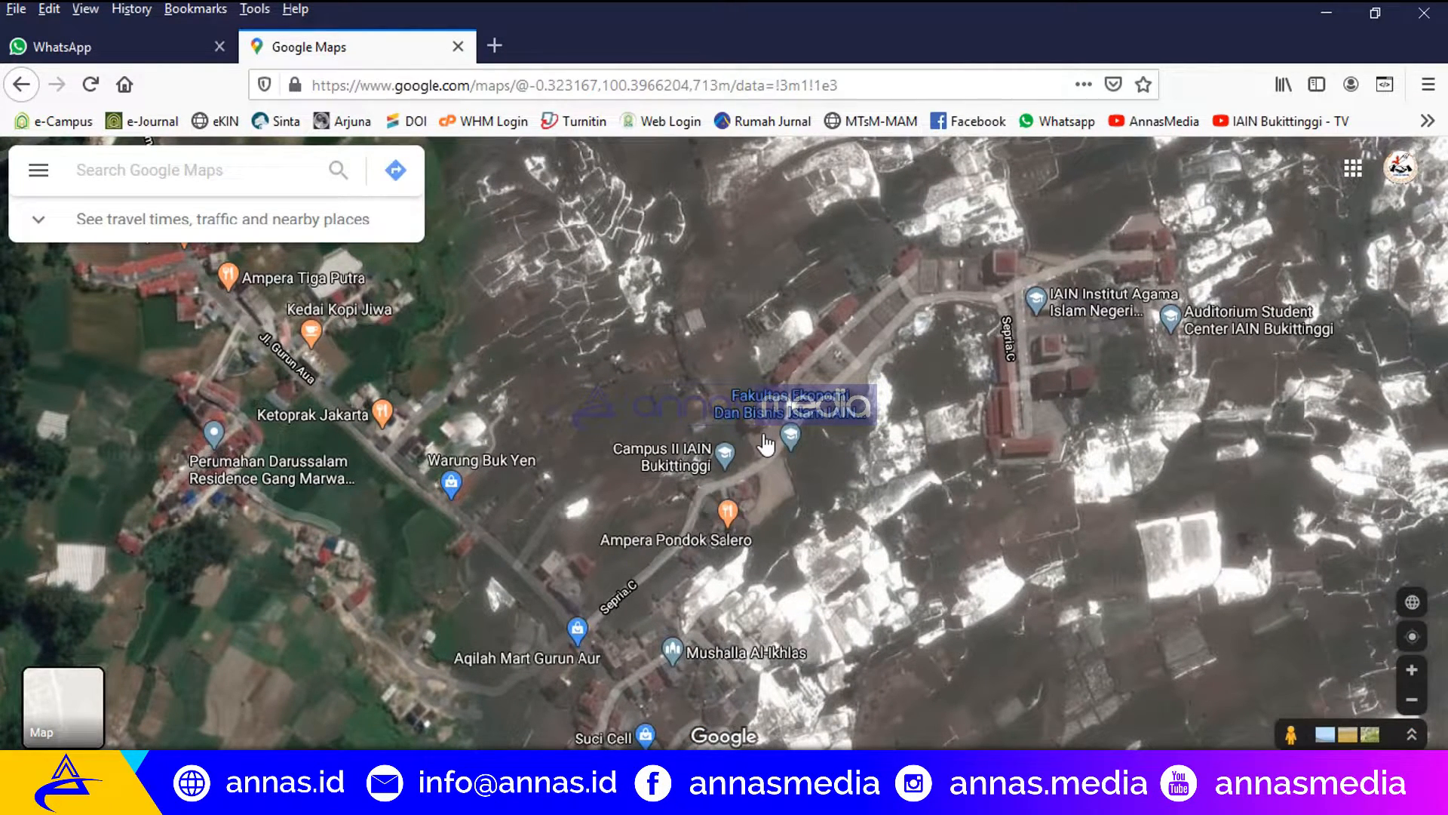
scroll(765, 445, up, 2)
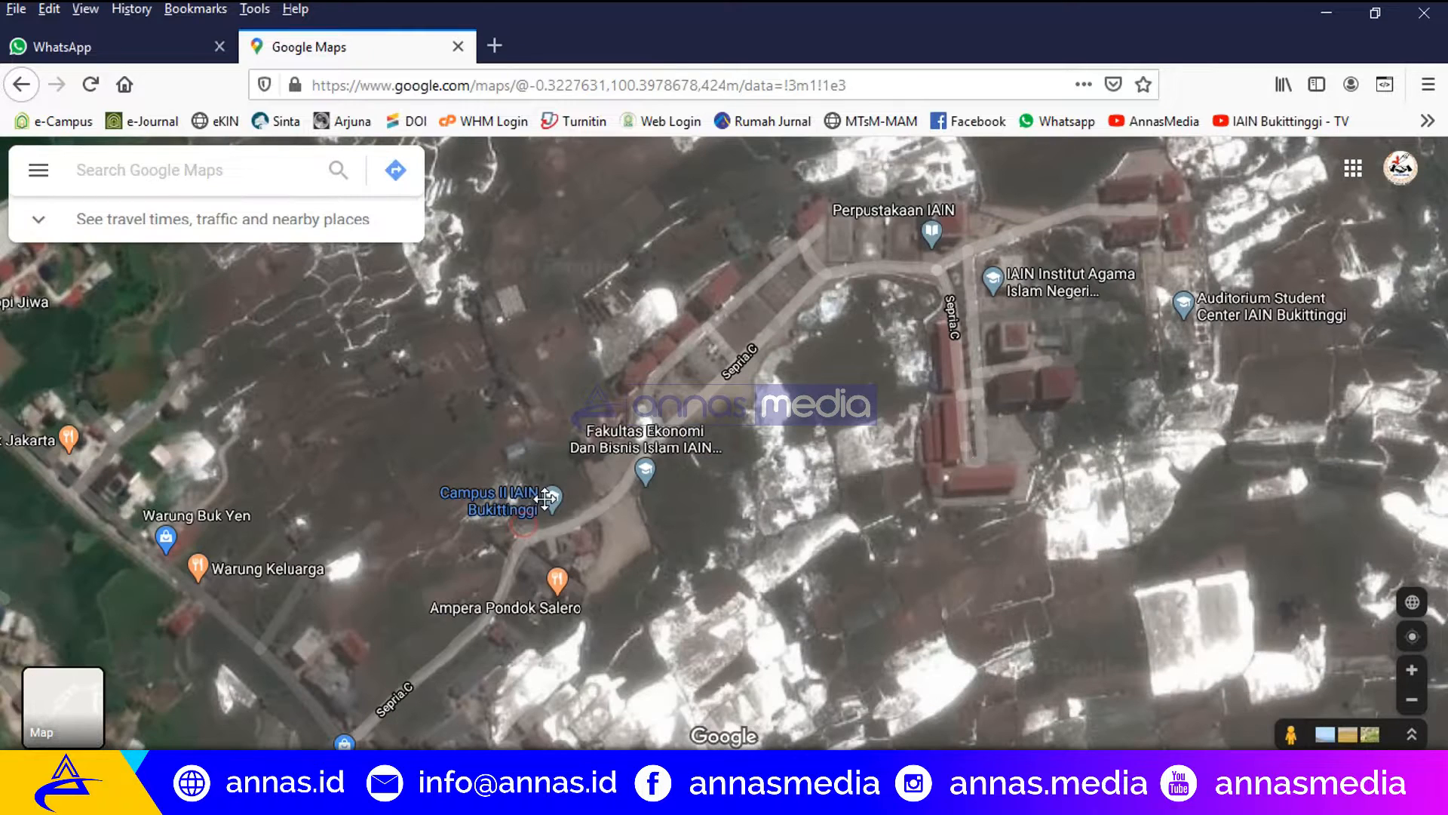
mouse_move(564, 499)
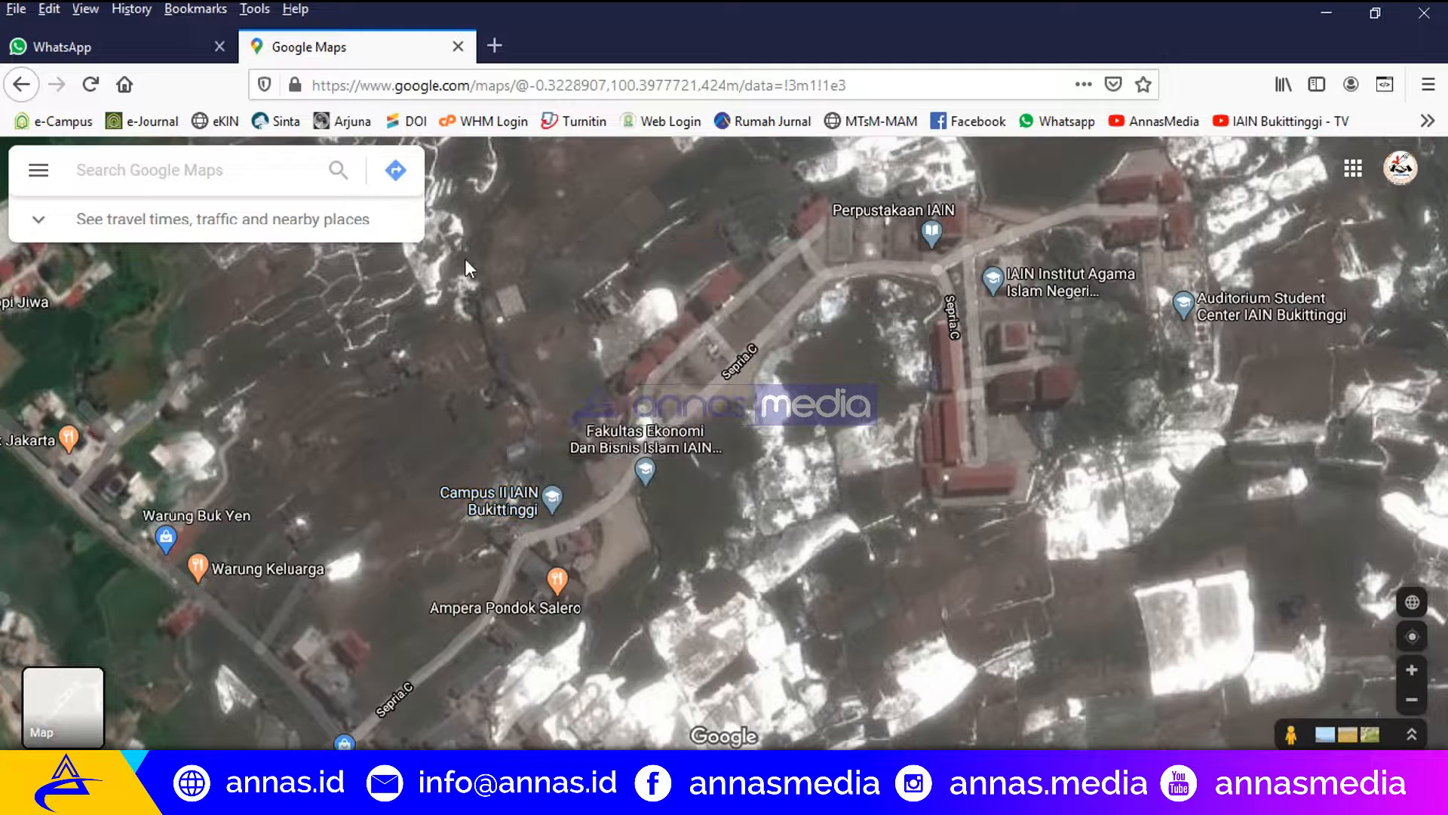
right_click(554, 512)
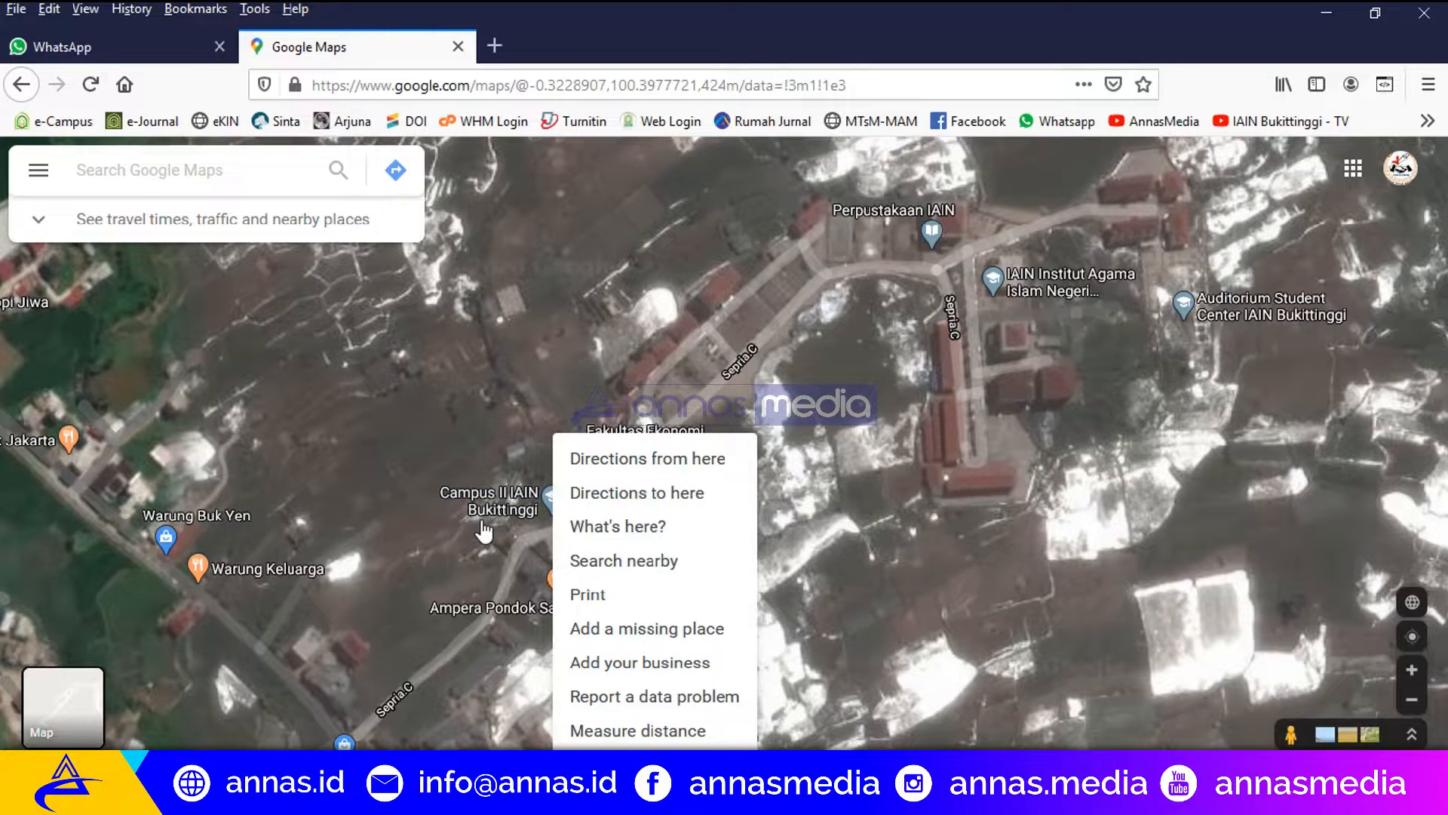
scroll(534, 541, up, 2)
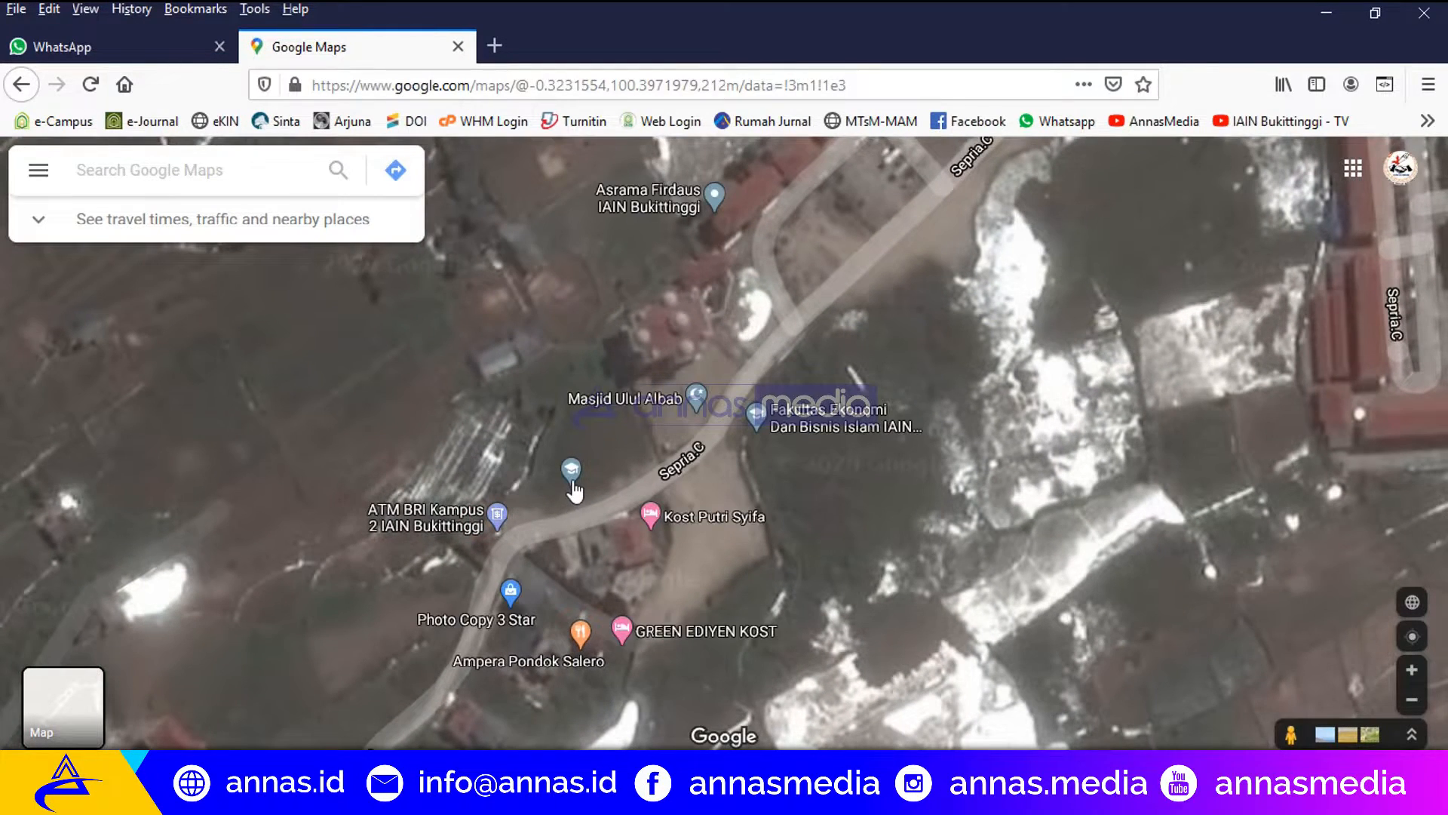
right_click(574, 488)
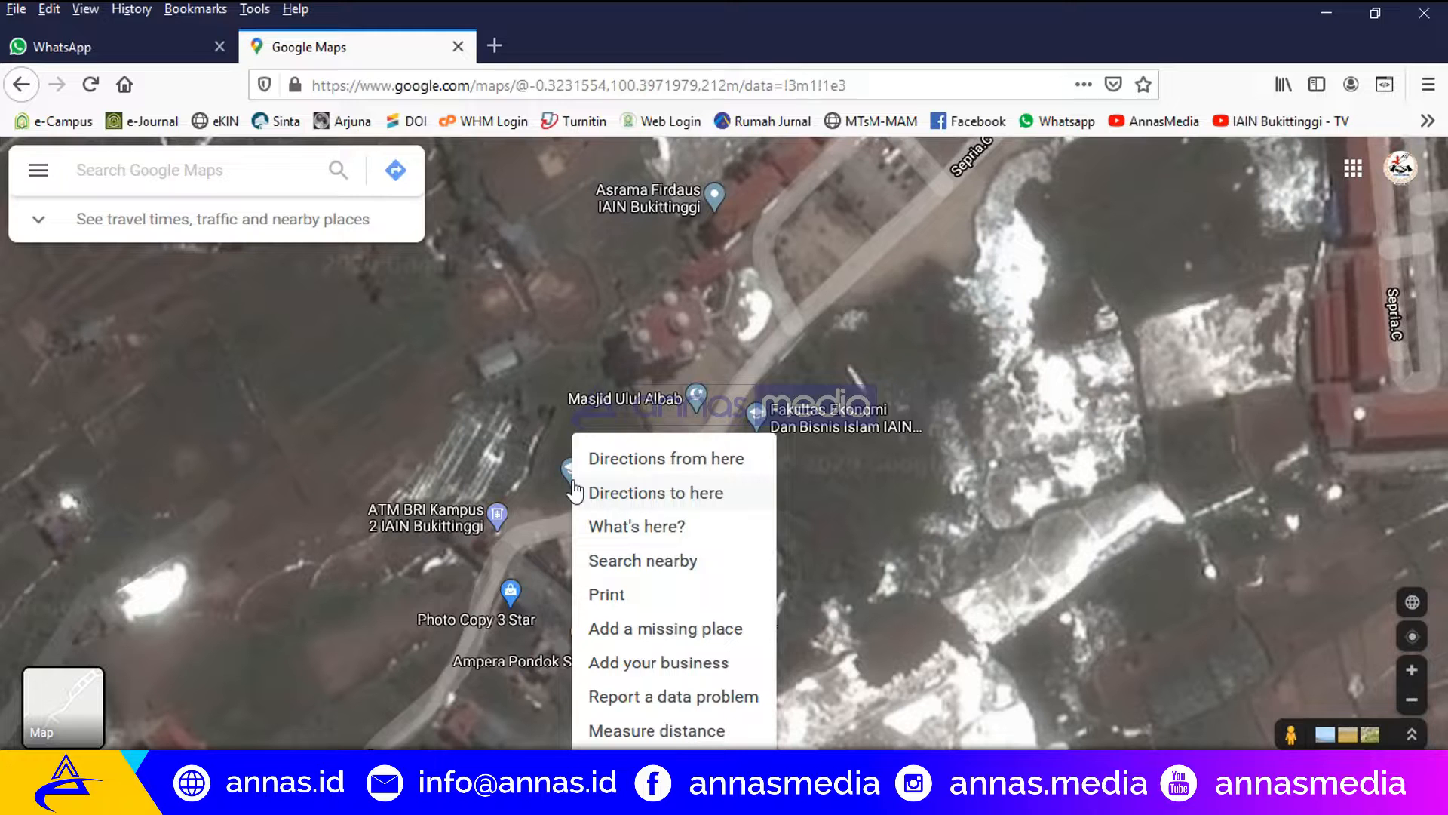
click(602, 536)
click(601, 535)
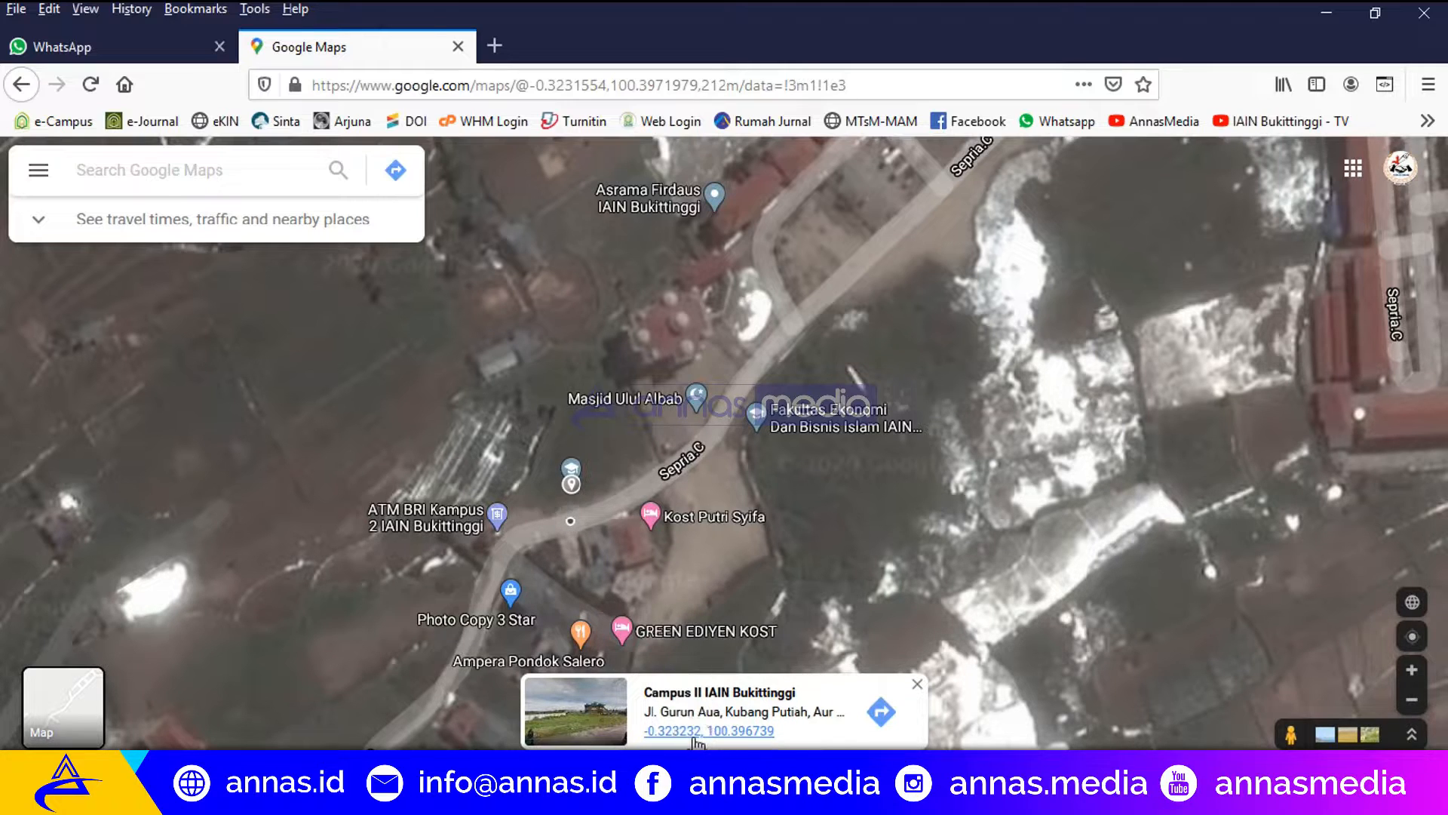
Open the coordinates from the Campus II IAIN Bukittinggi info card as a map location
key(ctrl)
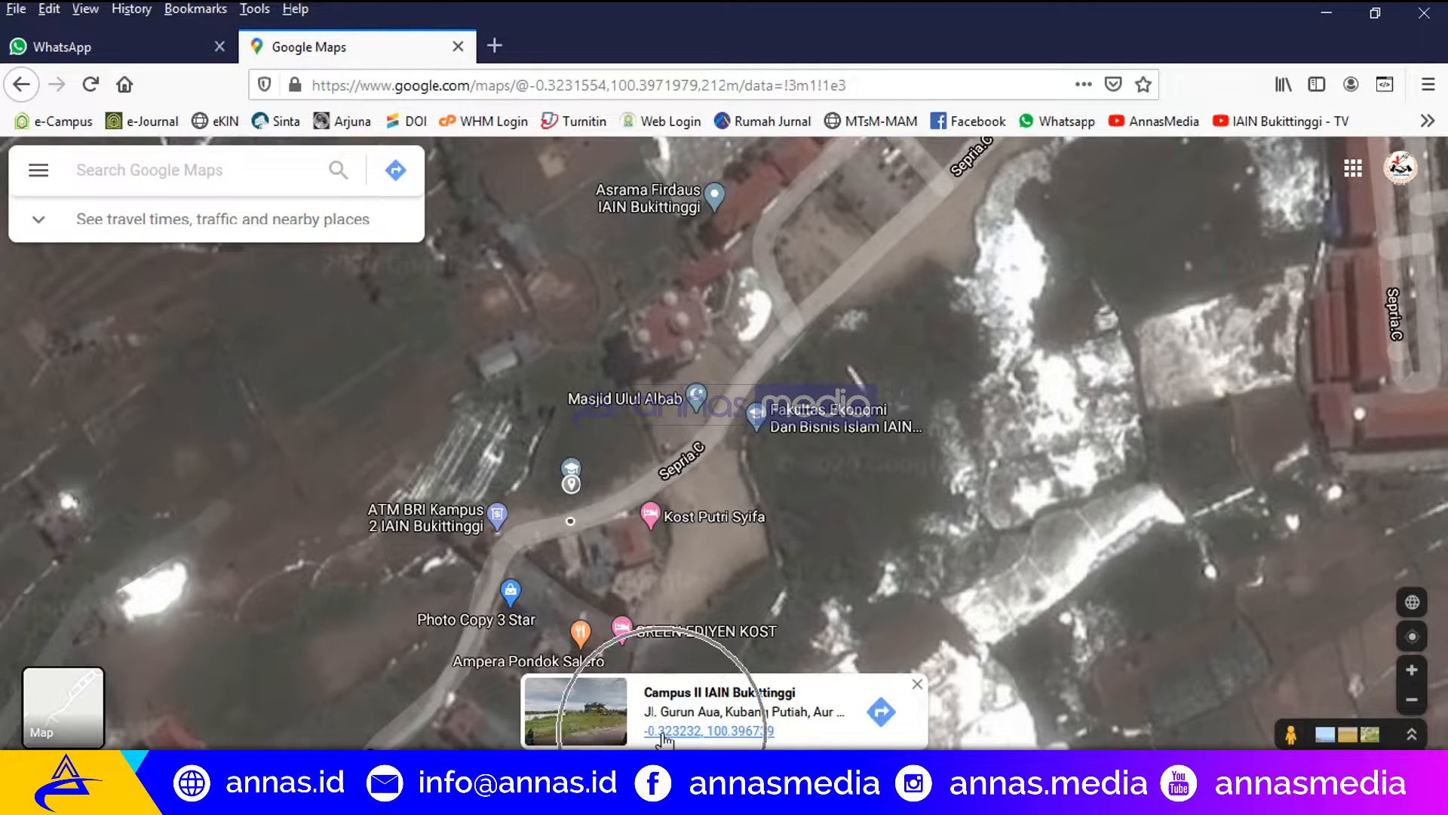
key(ctrl)
key(ctrl)
key(ctrl)
key(ctrl)
key(ctrl)
key(ctrl)
key(ctrl)
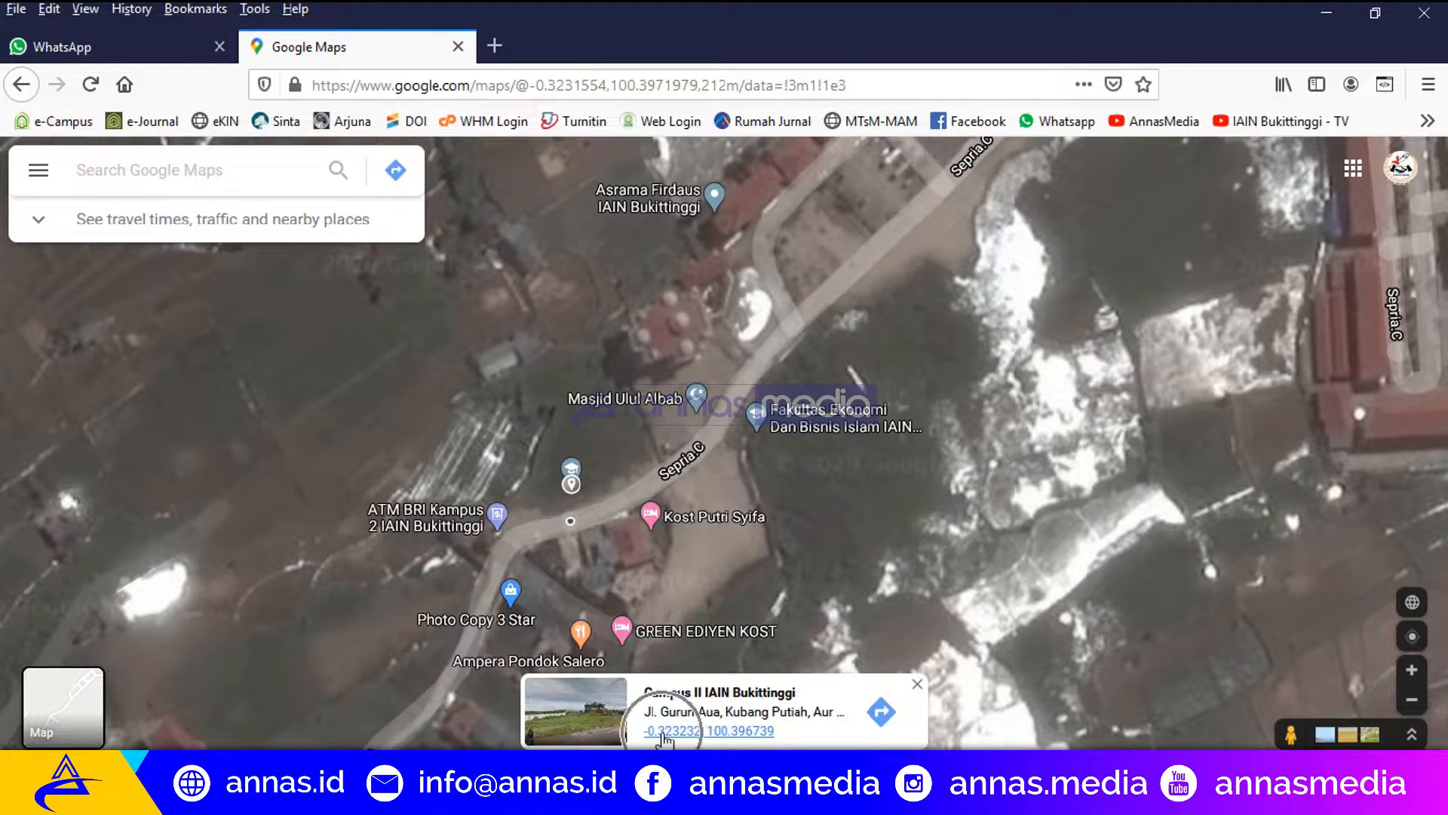
click(663, 731)
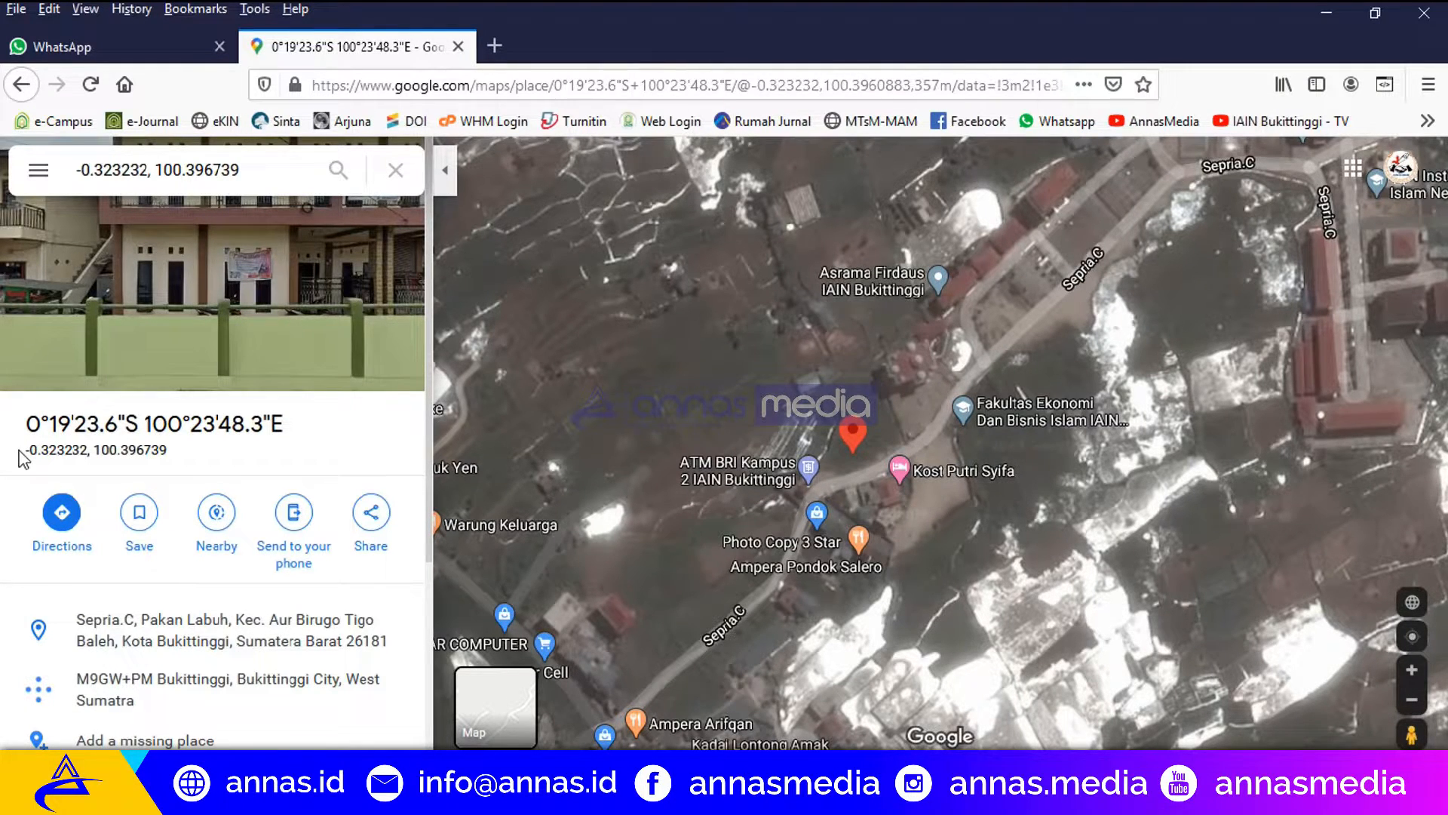
Highlight the decimal latitude and longitude of the campus point in its place details, together and individually
drag(21, 453, 175, 456)
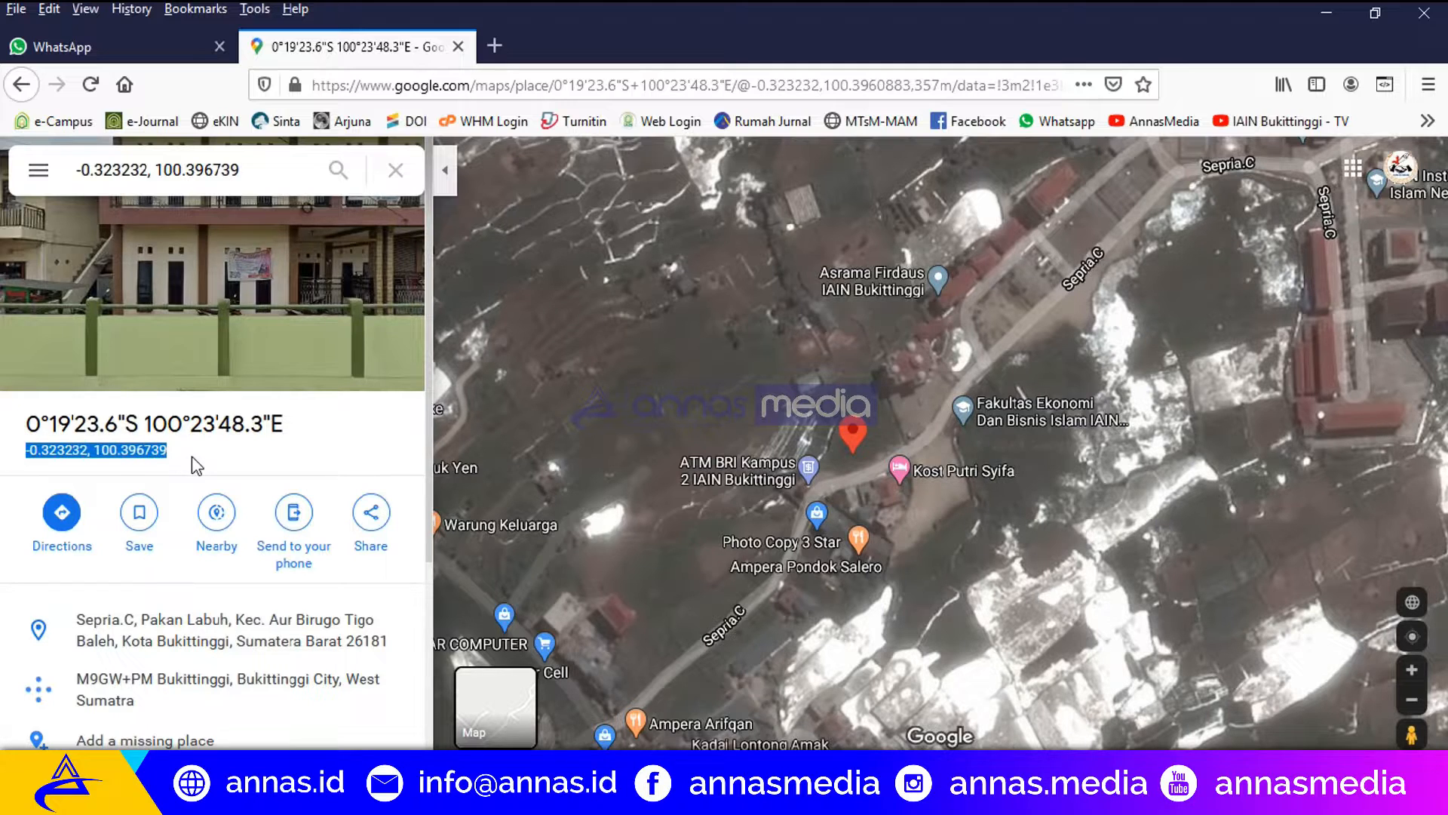
drag(196, 466, 65, 455)
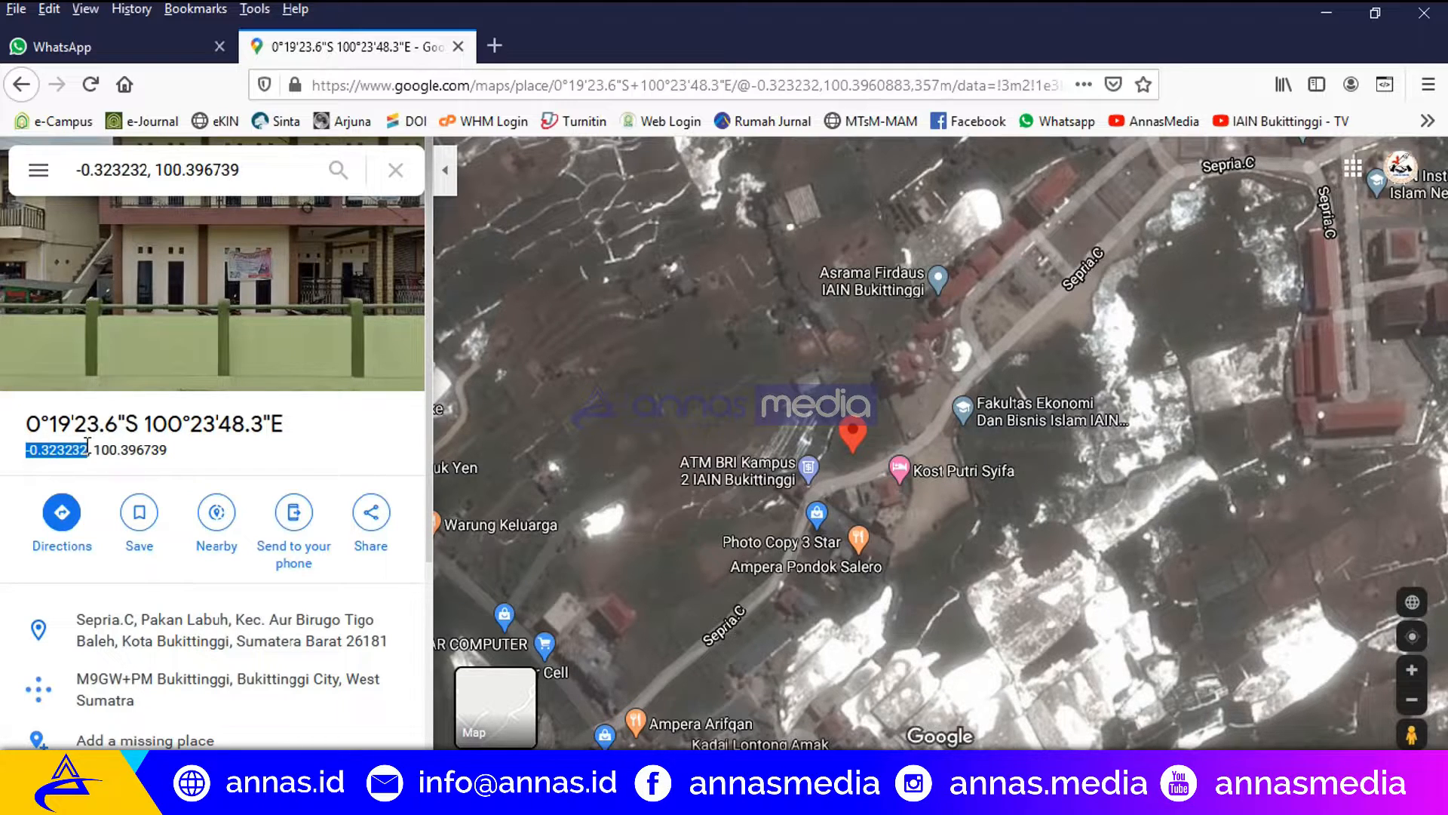
double_click(173, 450)
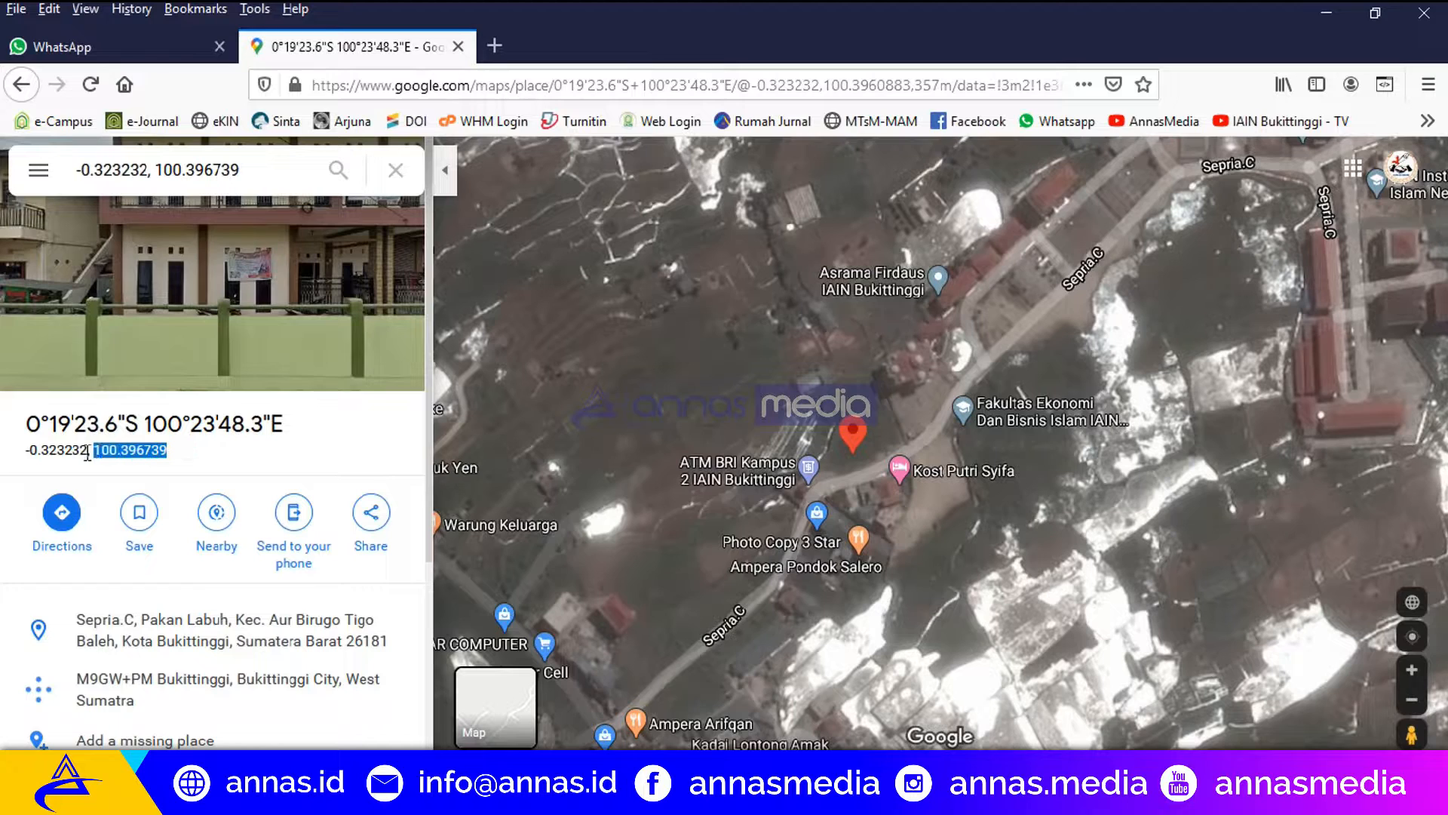
double_click(27, 458)
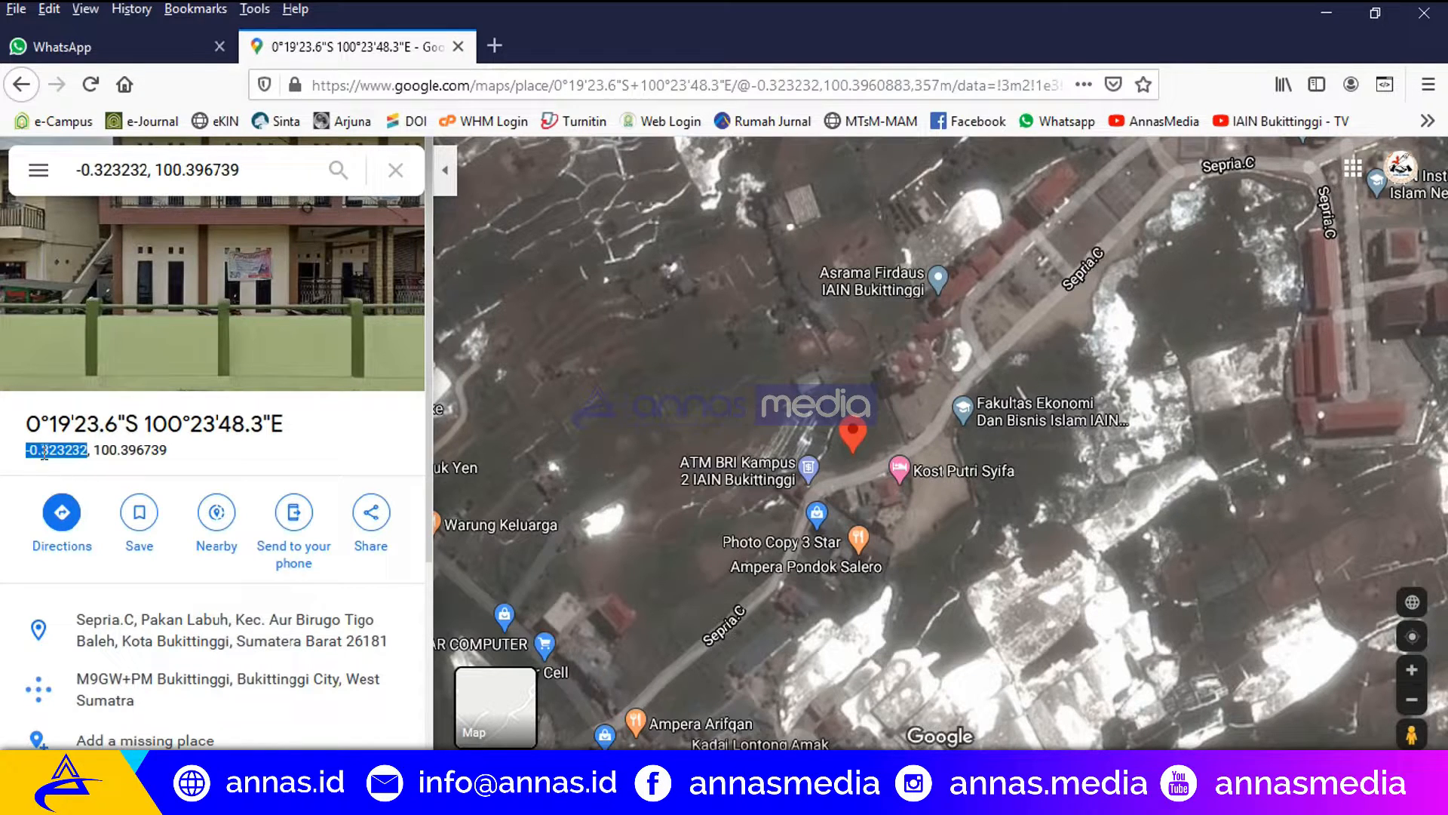
click(27, 448)
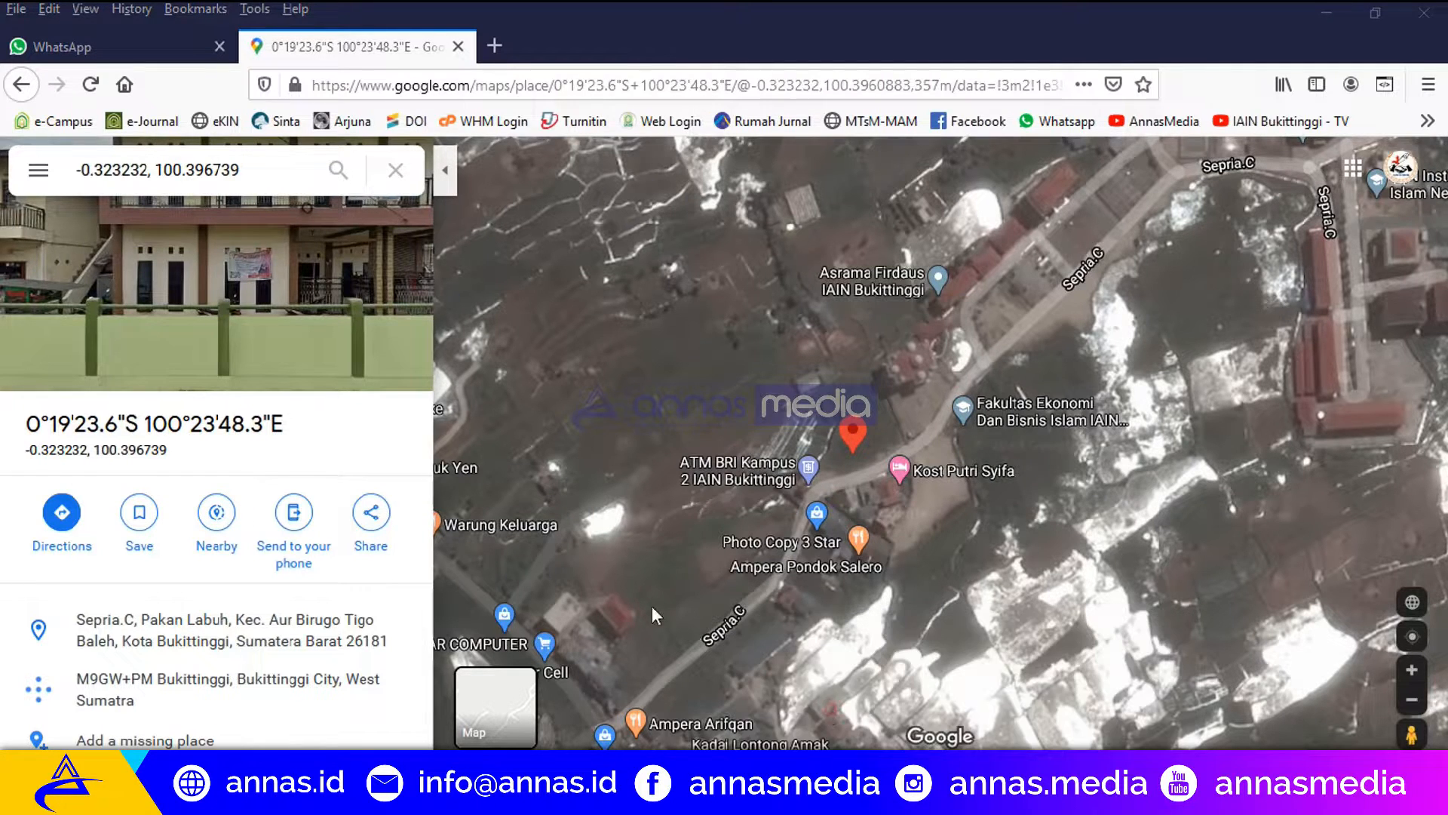
click(5, 451)
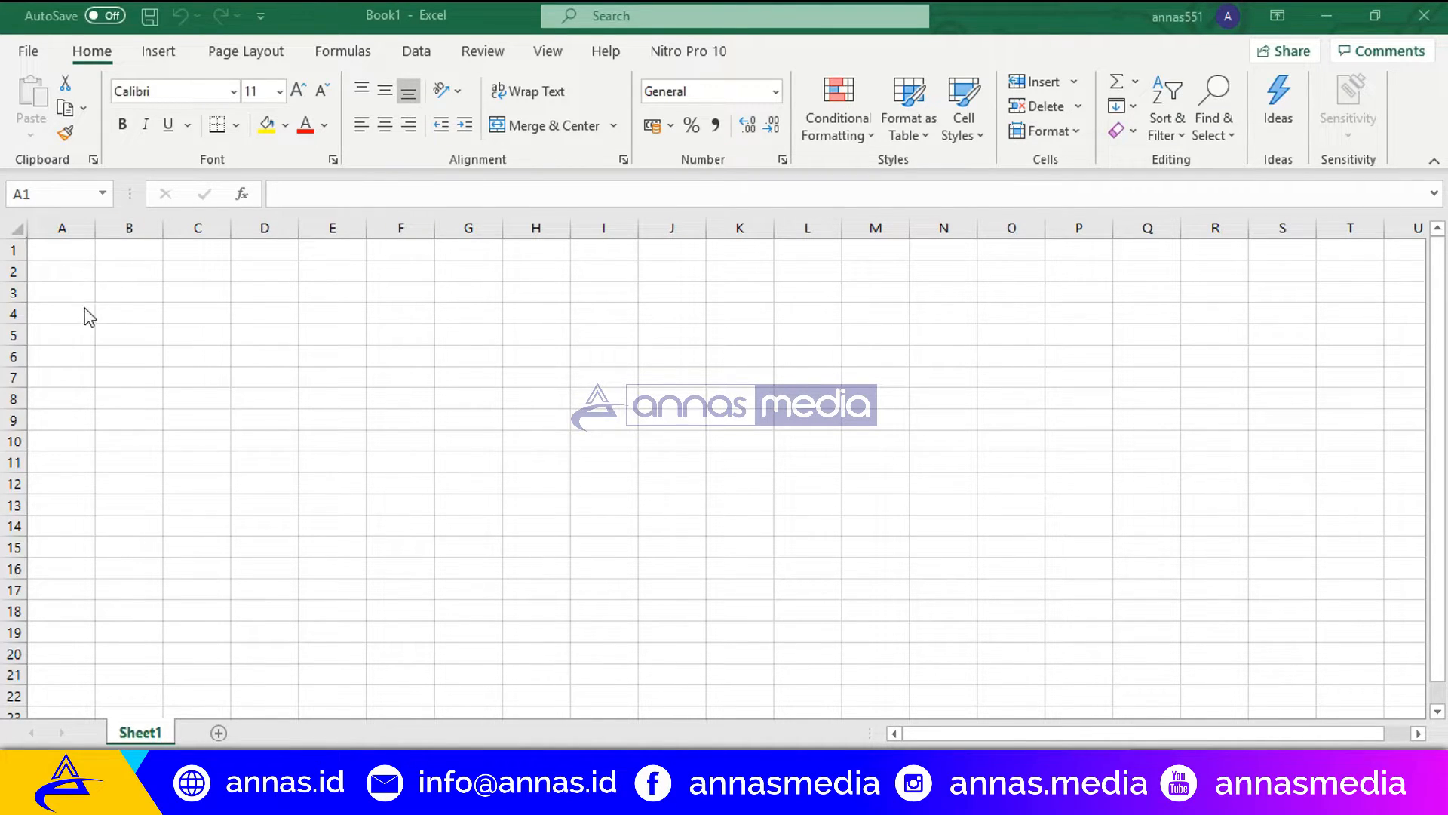
Switch to the blank Excel workbook, enter the headers ID and Nama_kampus in A1 and B1, and fit column B to its content
click(88, 248)
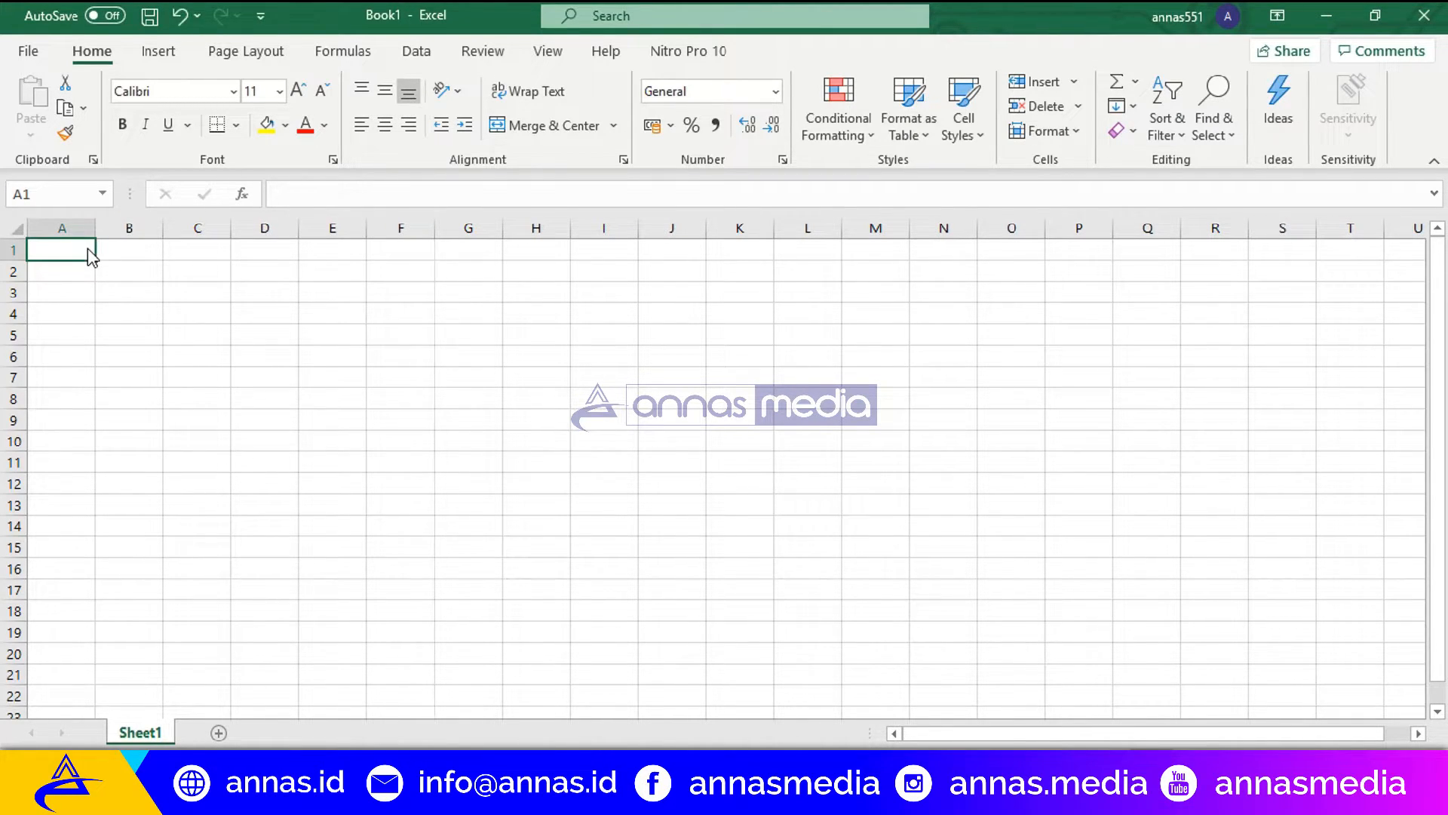
click(88, 248)
text(ID)
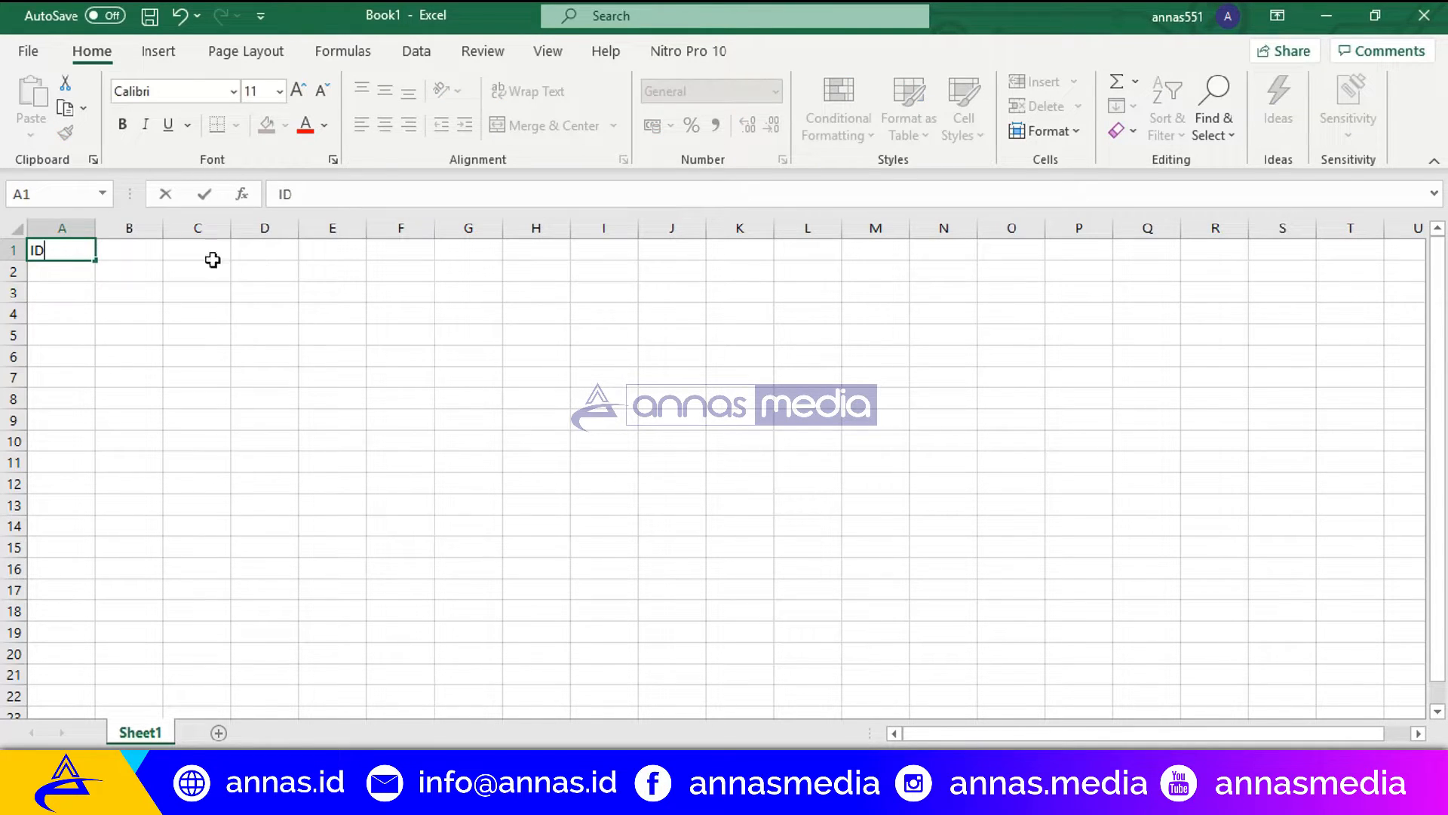
key(Tab)
text(Nama)
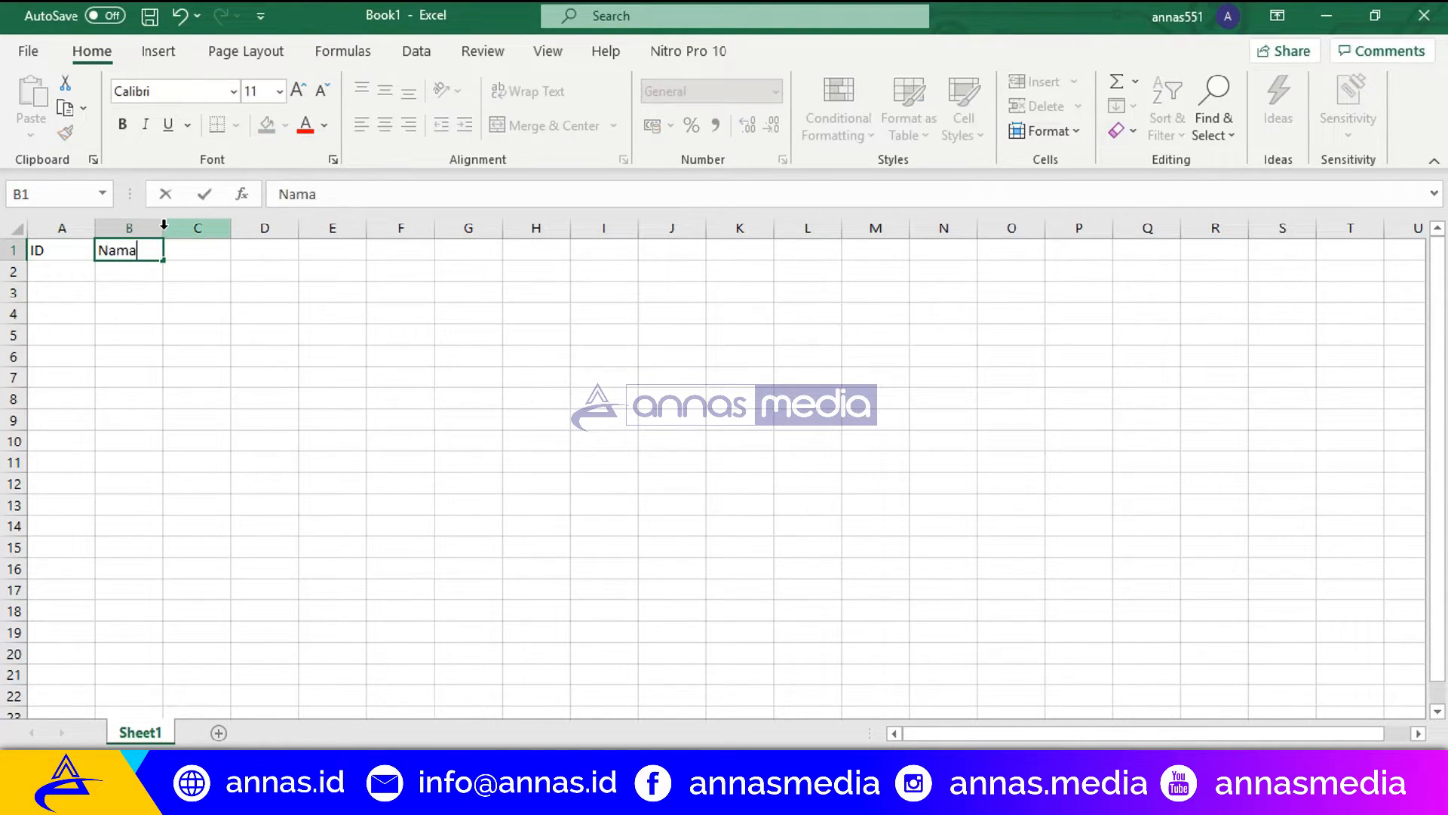
text(_kampus)
key(Tab)
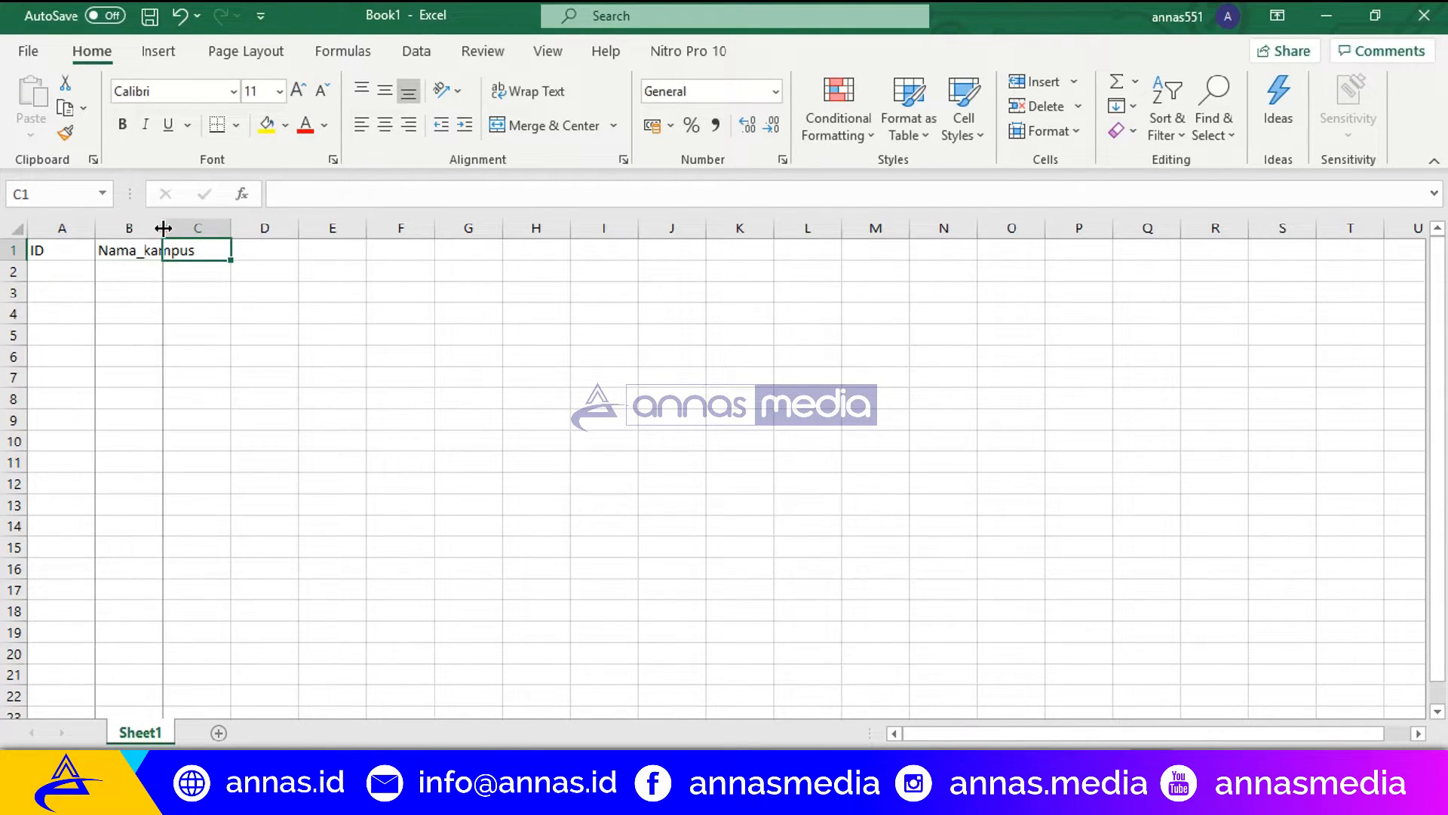
double_click(163, 224)
Change the header in B1 to lowercase nama_kampus
click(148, 250)
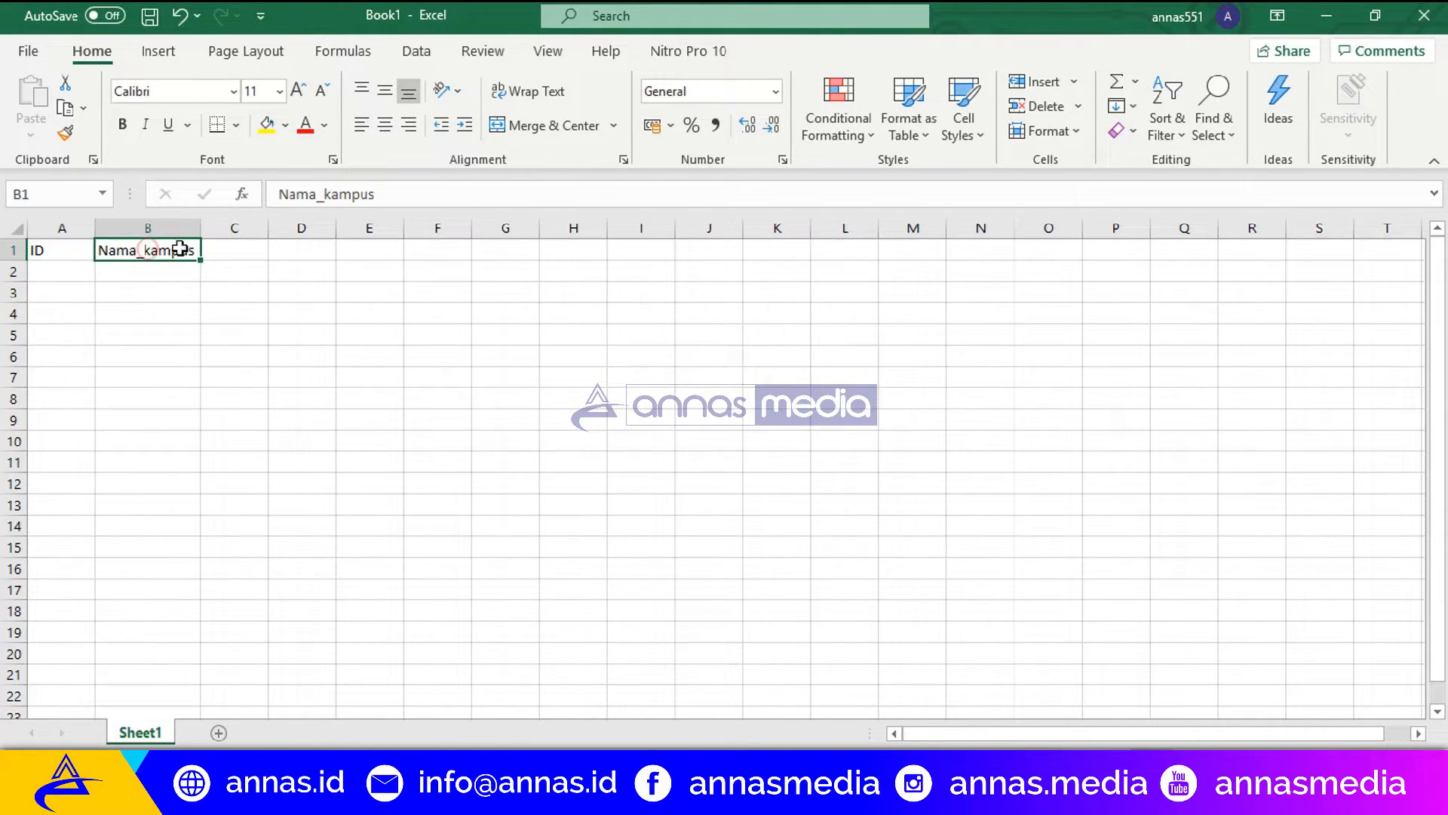
click(284, 193)
drag(285, 197, 287, 198)
click(228, 258)
click(141, 248)
click(289, 196)
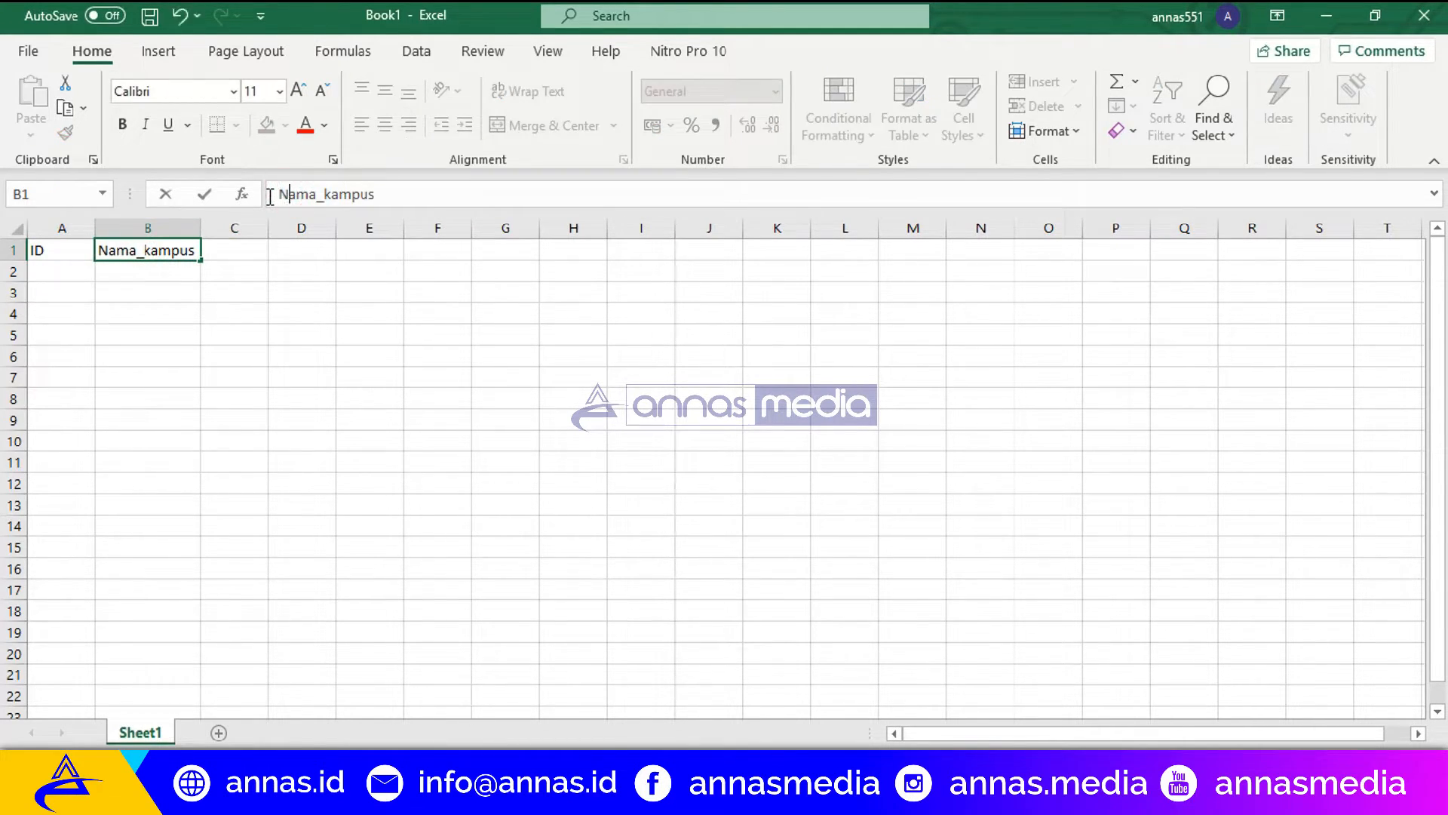
key(BackSpace)
text(n)
key(Tab)
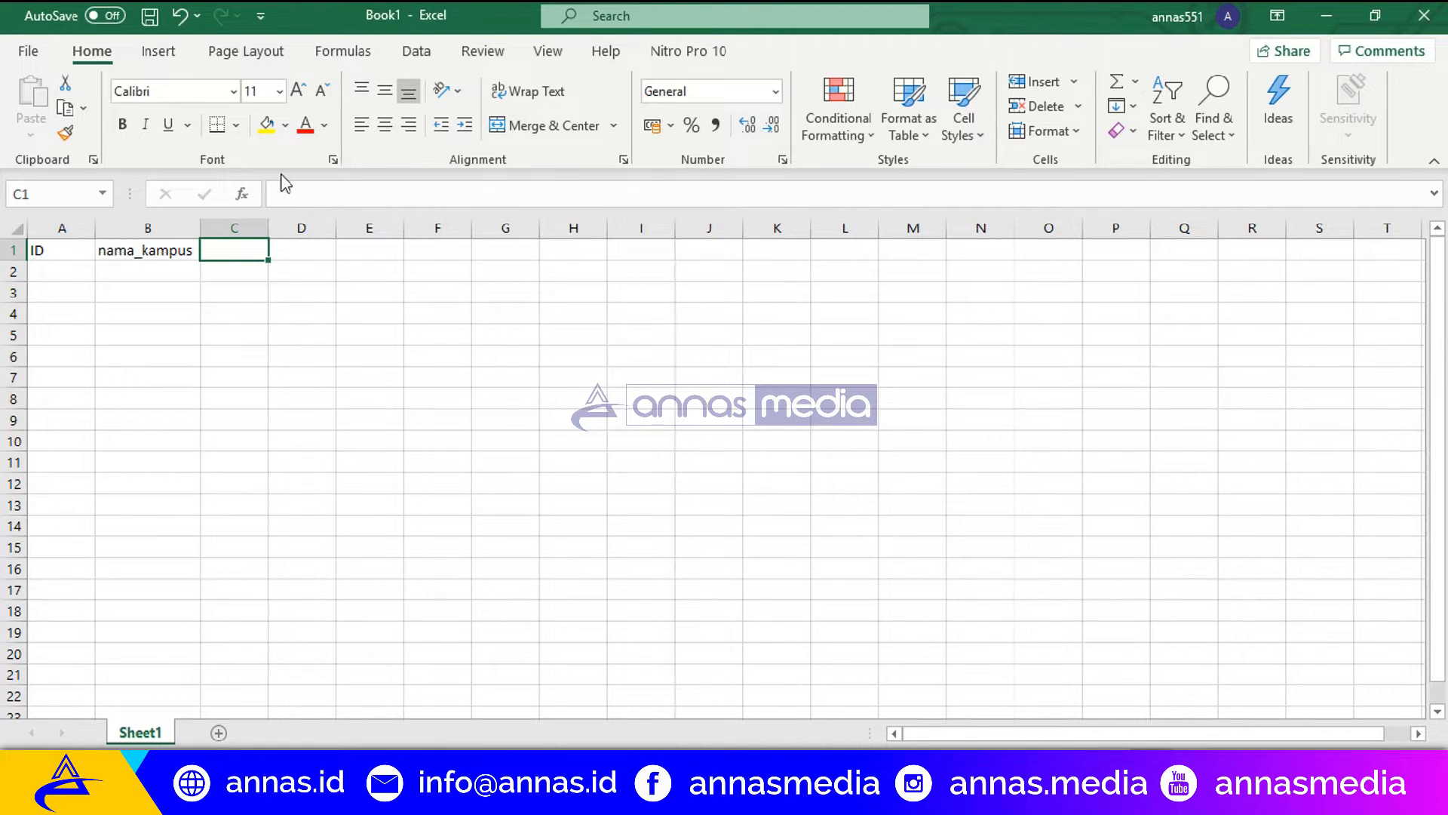
Enter the coordinate headers S in C1 and E in D1
text(S)
key(Tab)
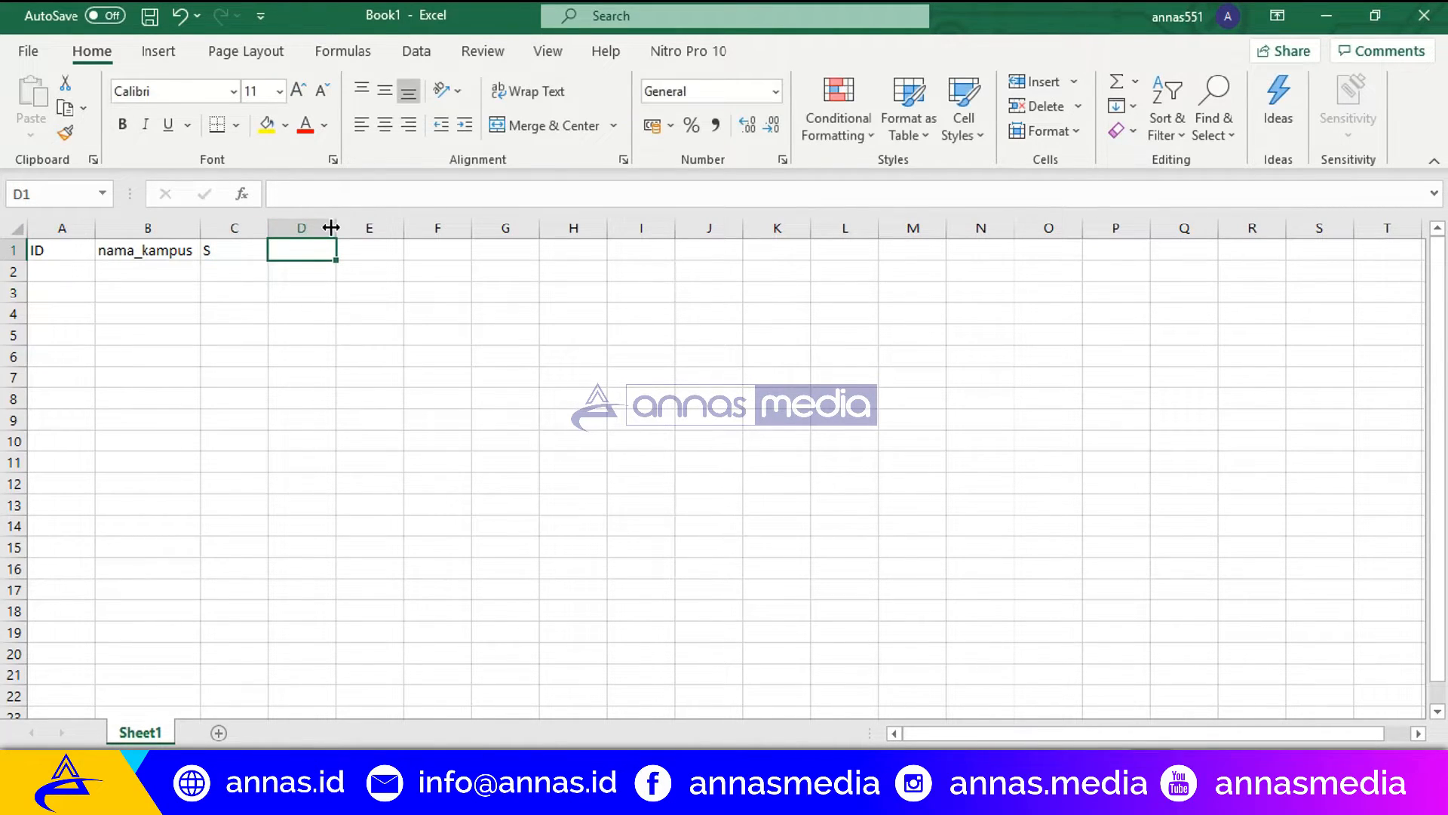
text(E)
key(Tab)
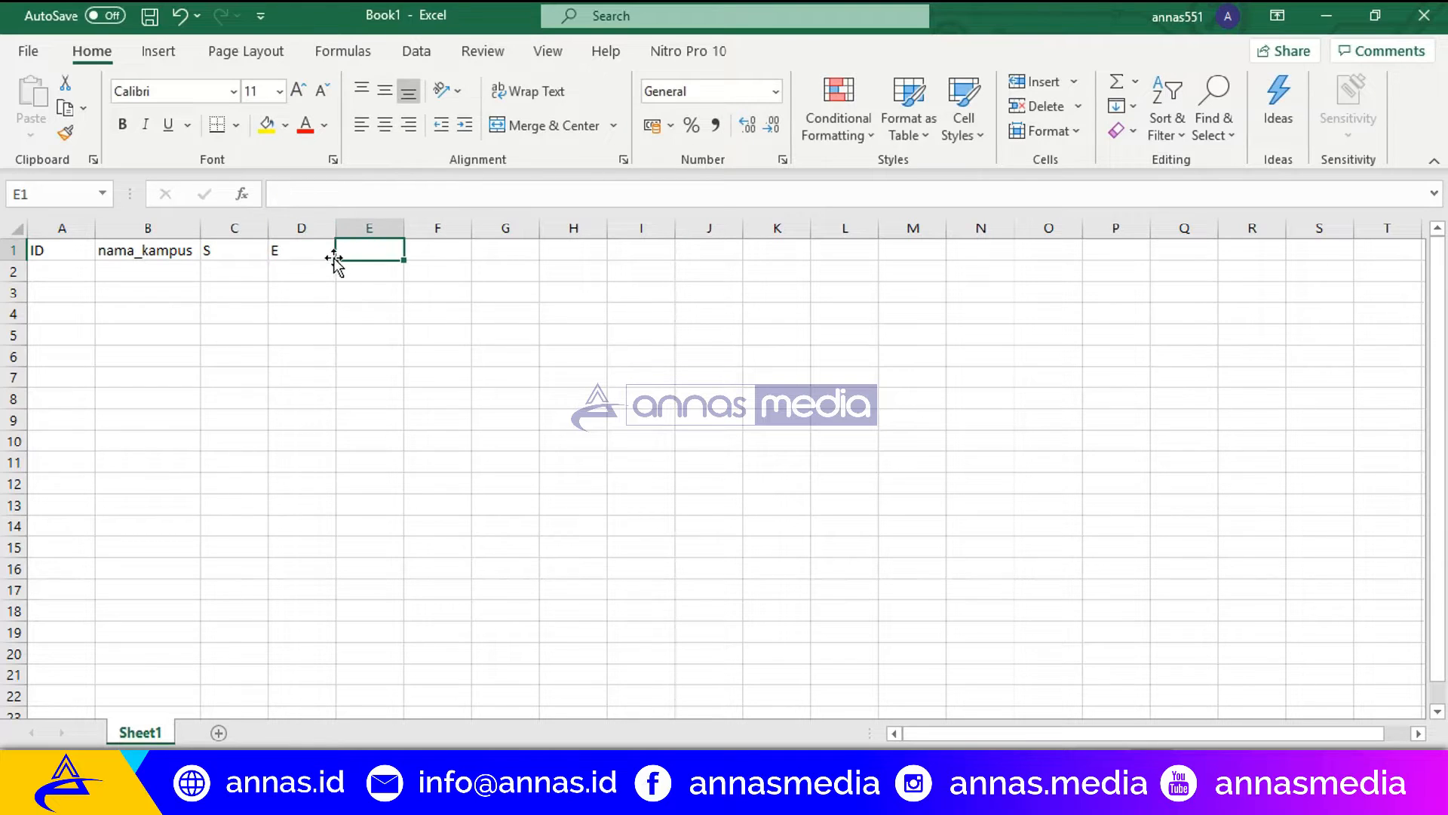
Make header row 1 slightly taller and center its contents horizontally
drag(18, 259, 18, 270)
click(16, 256)
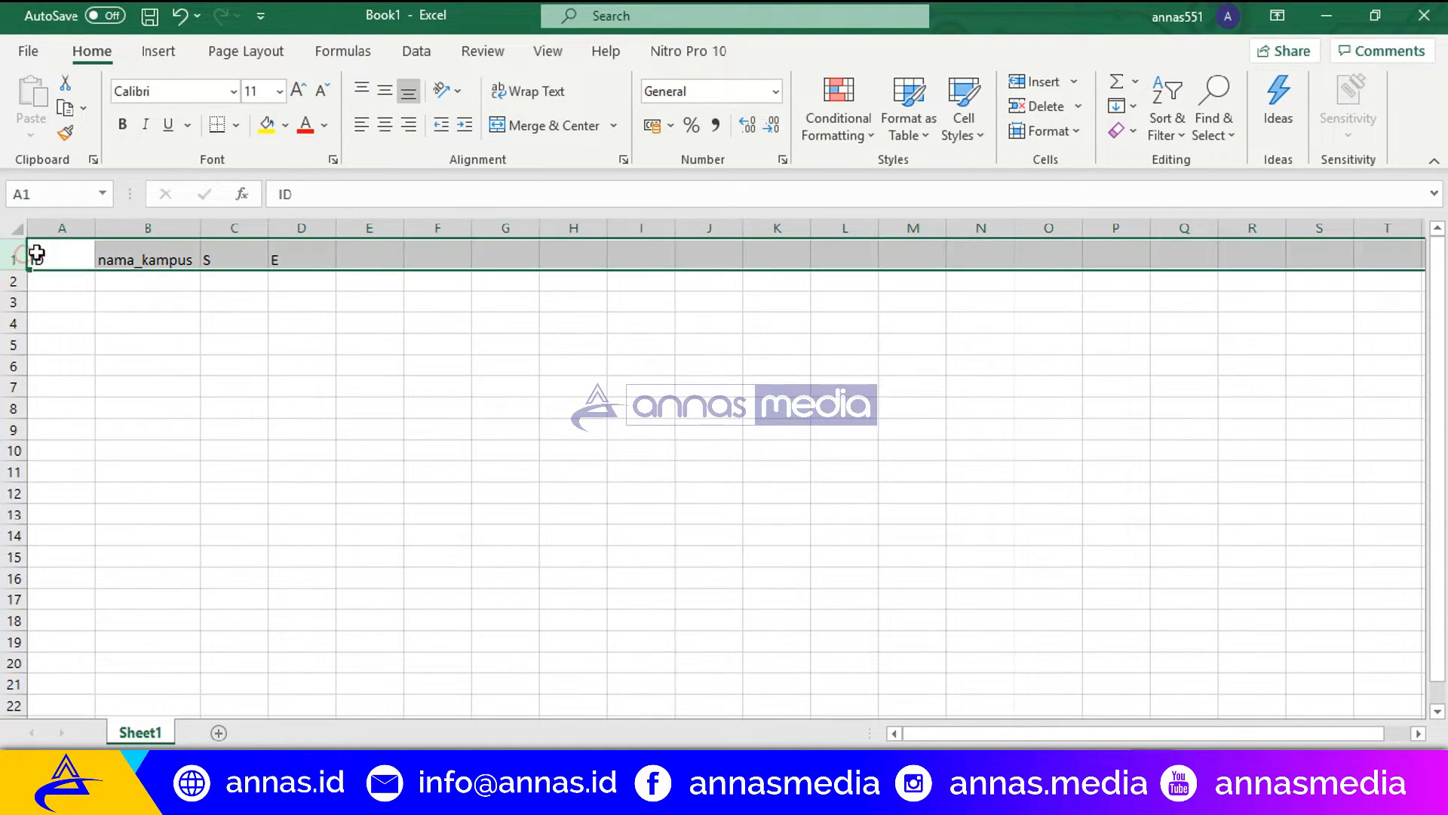
click(385, 124)
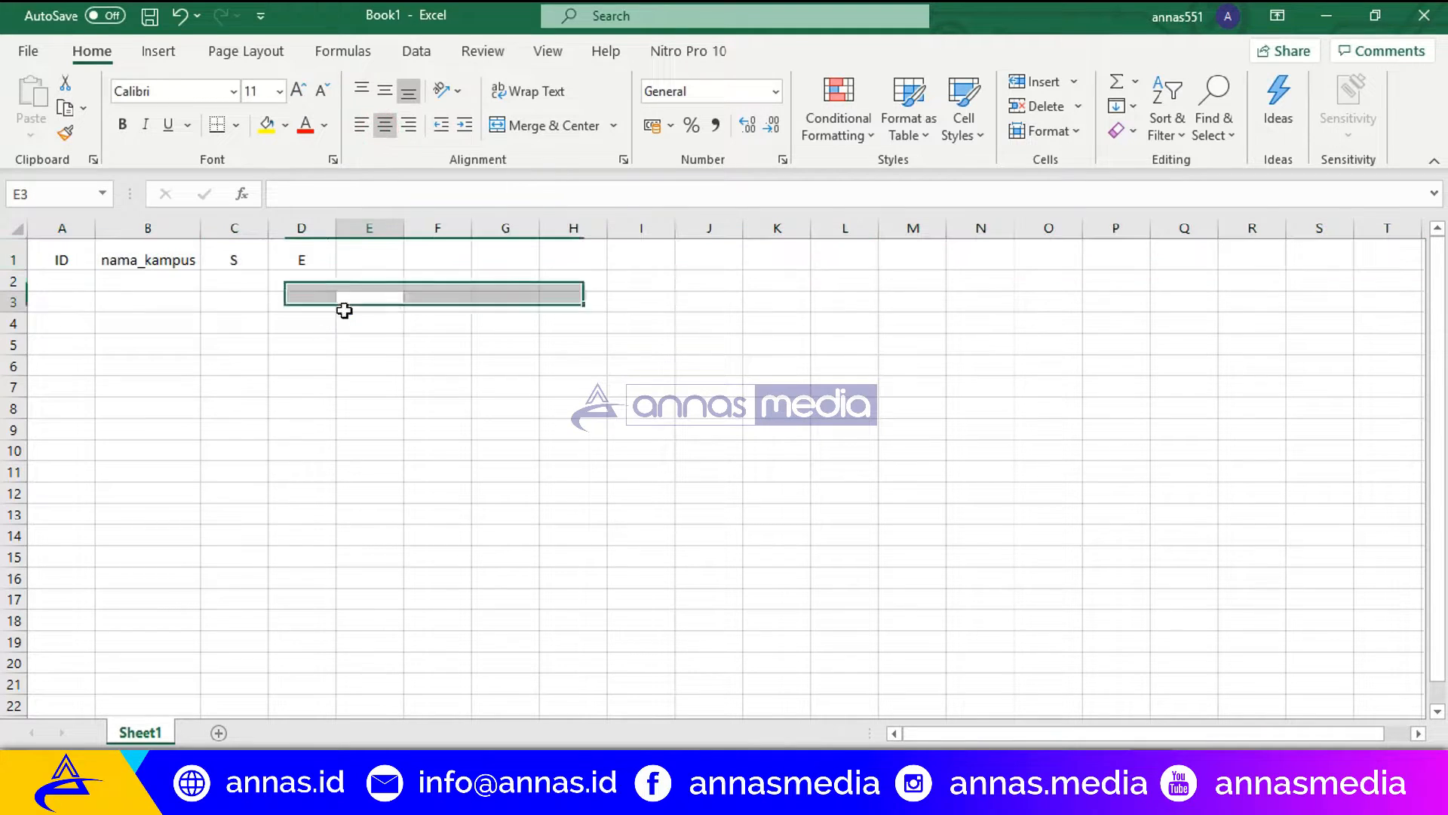
Widen column B to about double its width and column D to about twice its width
click(256, 268)
drag(201, 228, 308, 233)
click(332, 326)
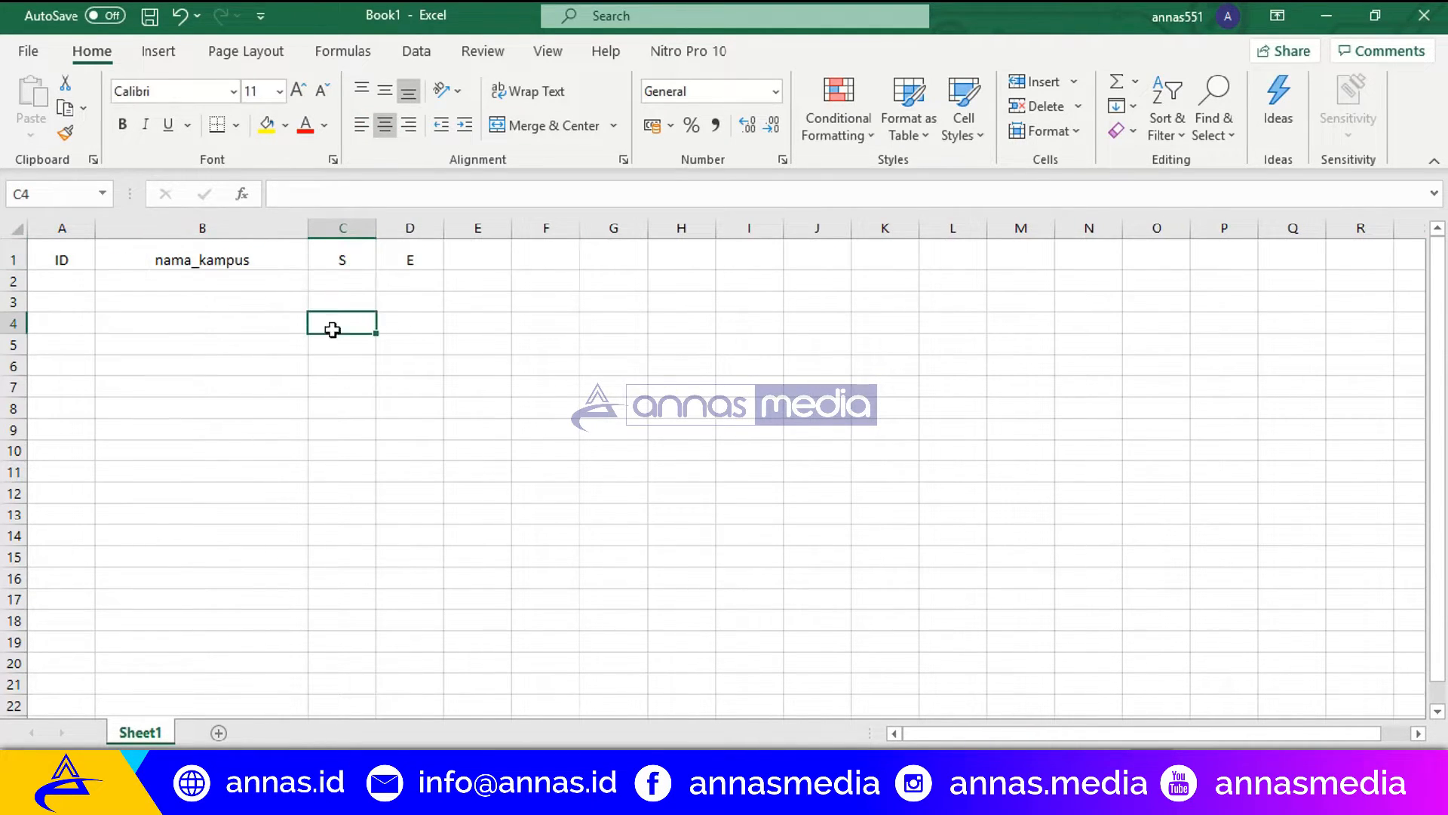
click(347, 258)
text(S)
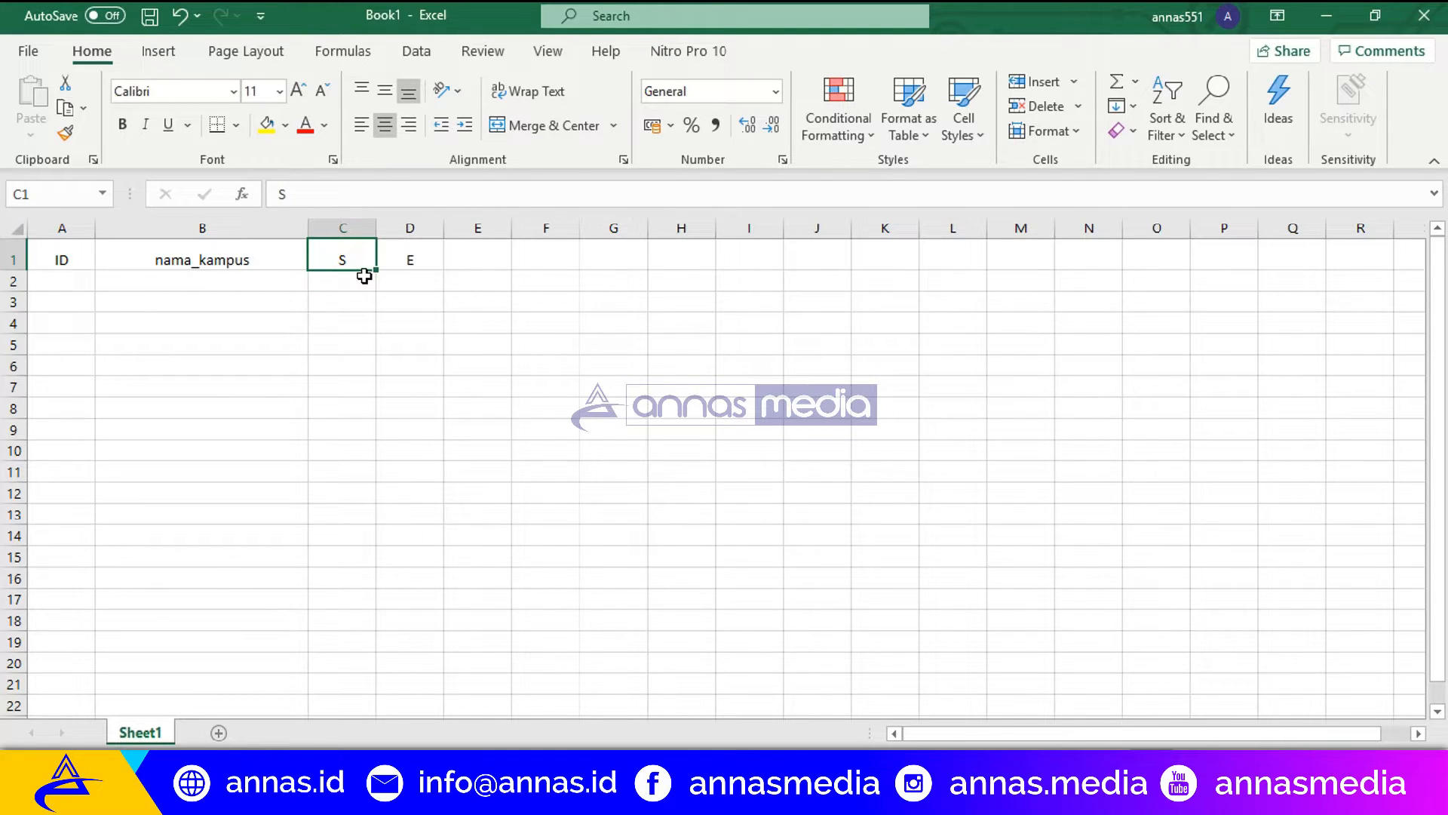
click(396, 258)
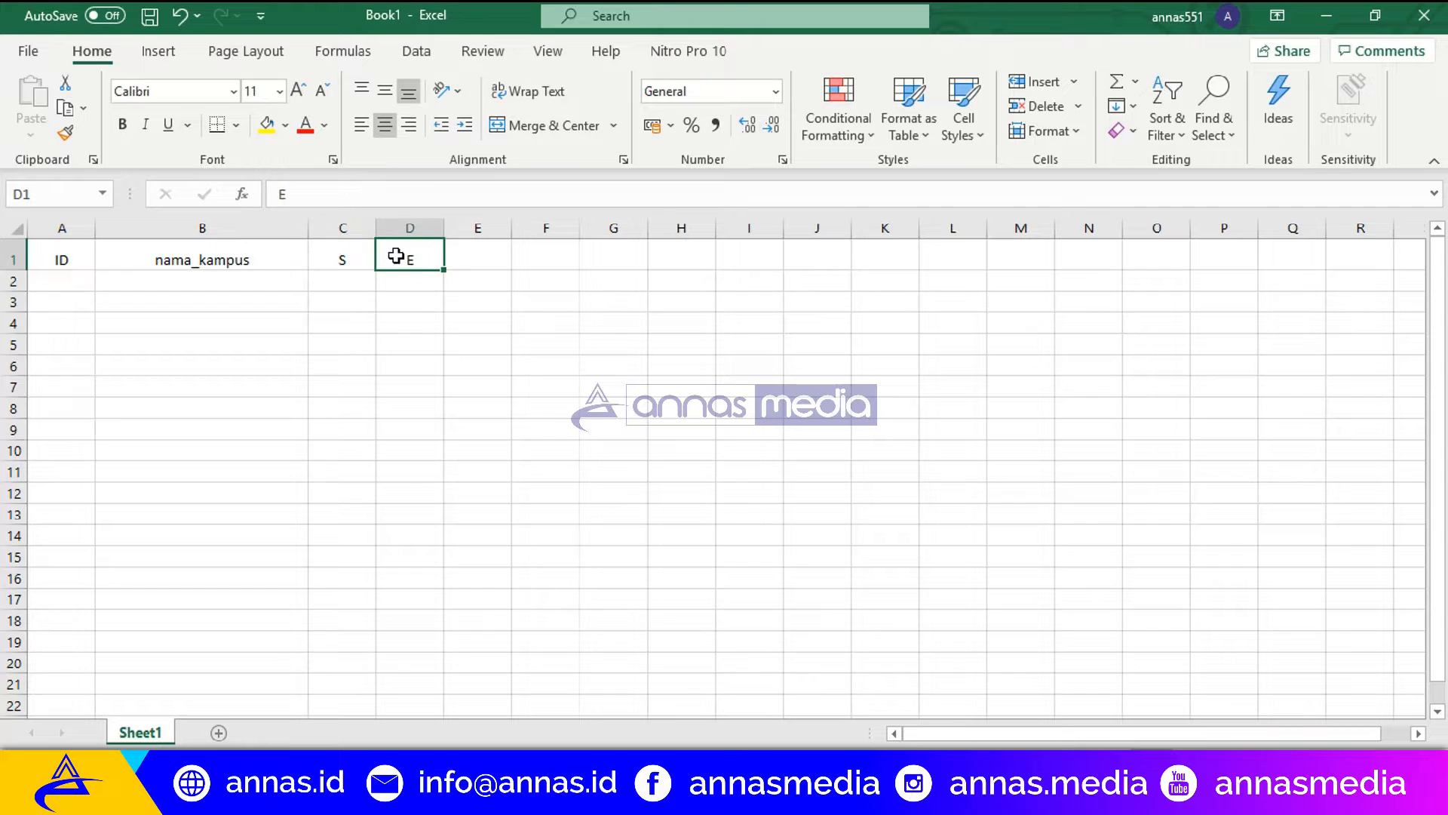
drag(443, 228, 531, 228)
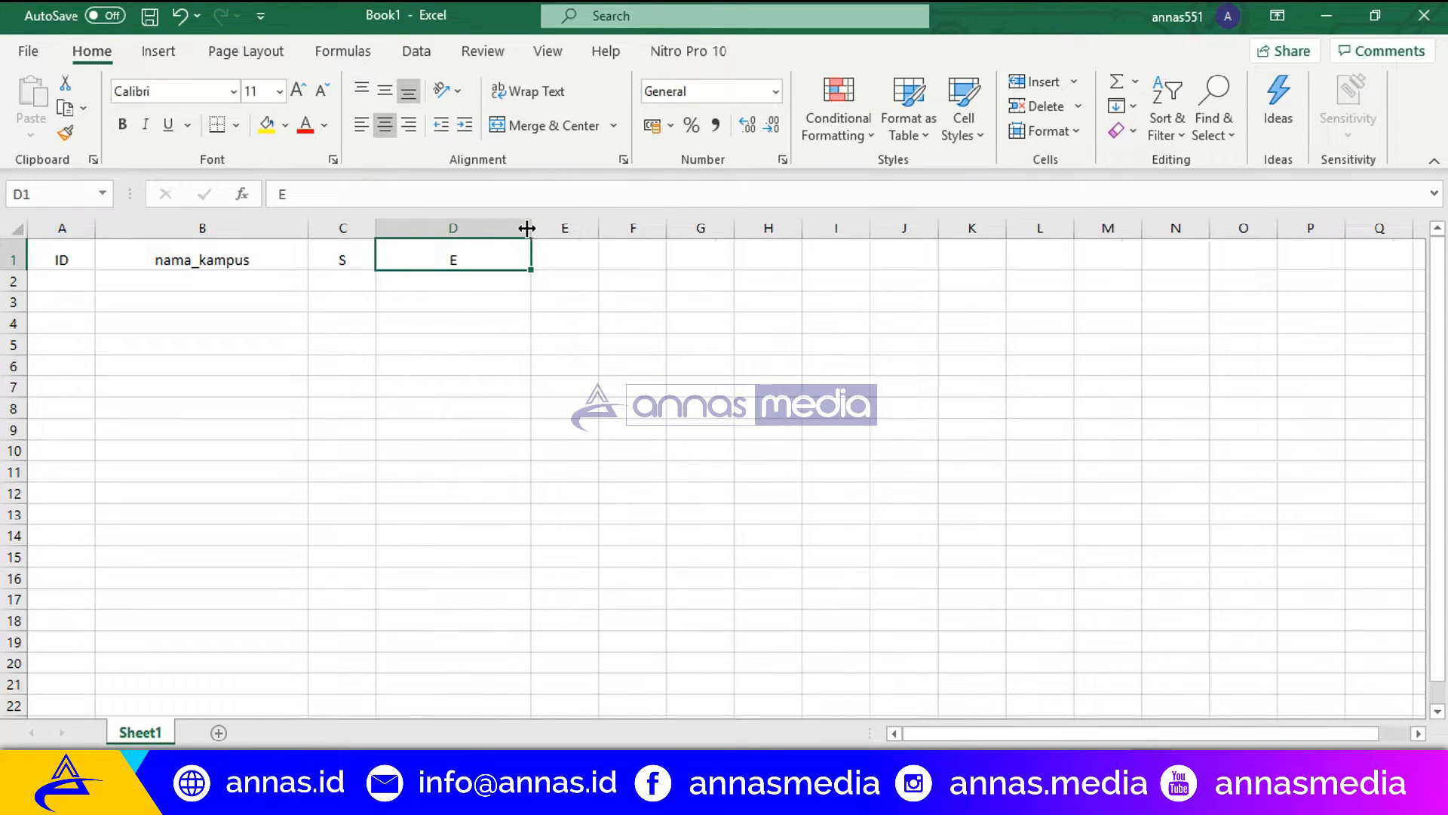
Enter ID 1 in A2 and the campus name Kampus II IAIN Bukittinggi in B2
click(50, 281)
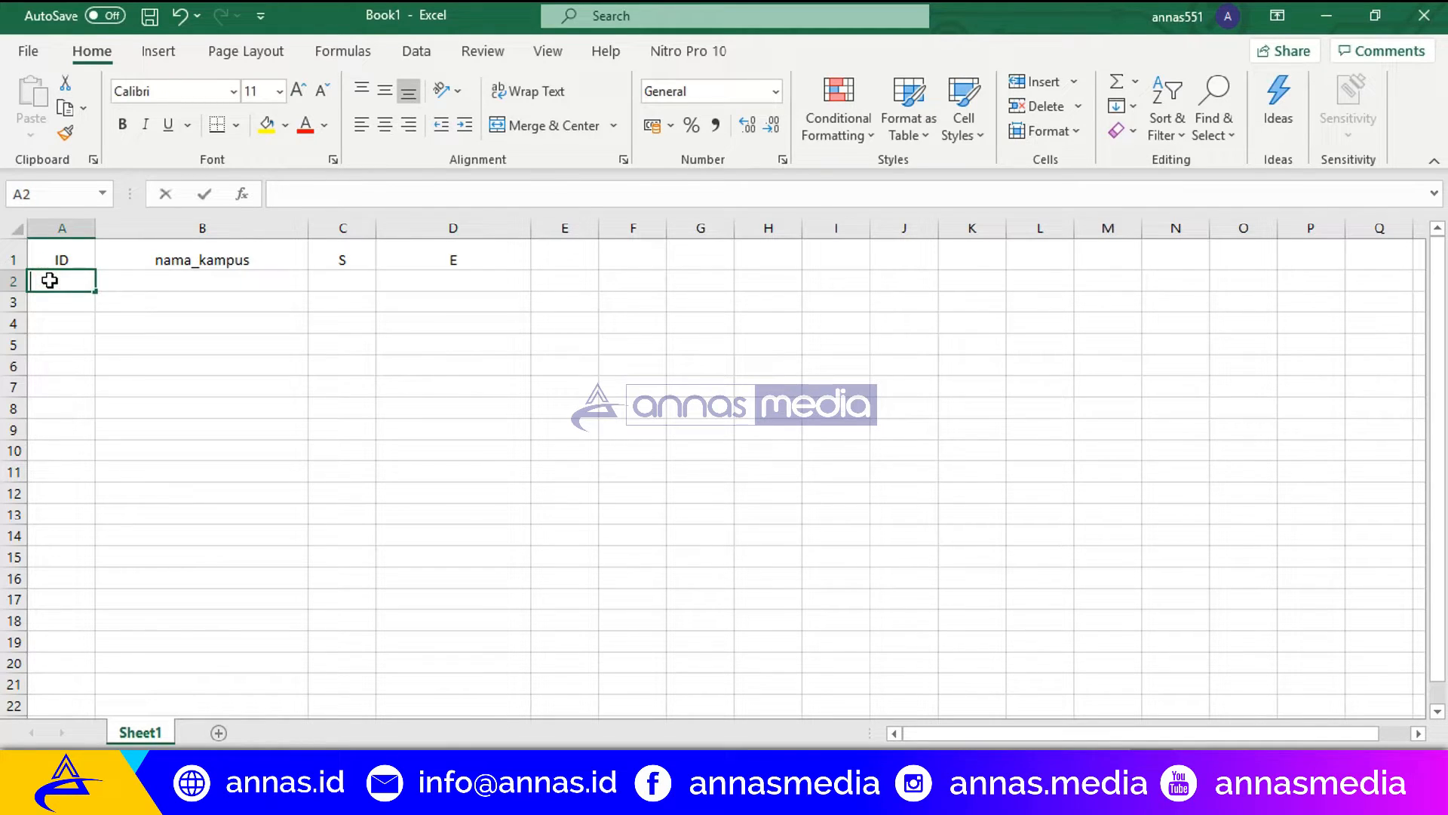
text(1)
key(Tab)
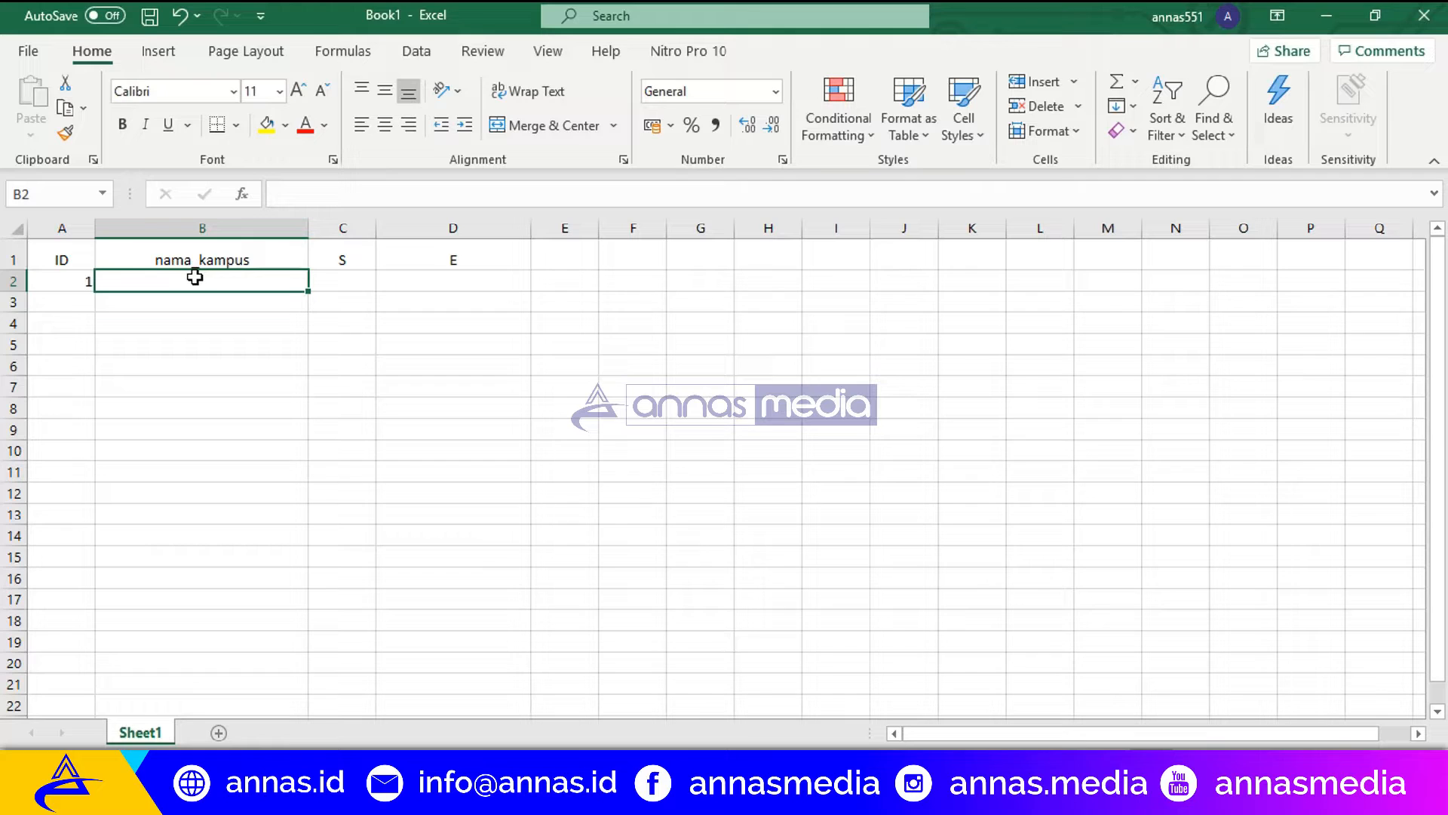
text(Kampus IAIN Buk)
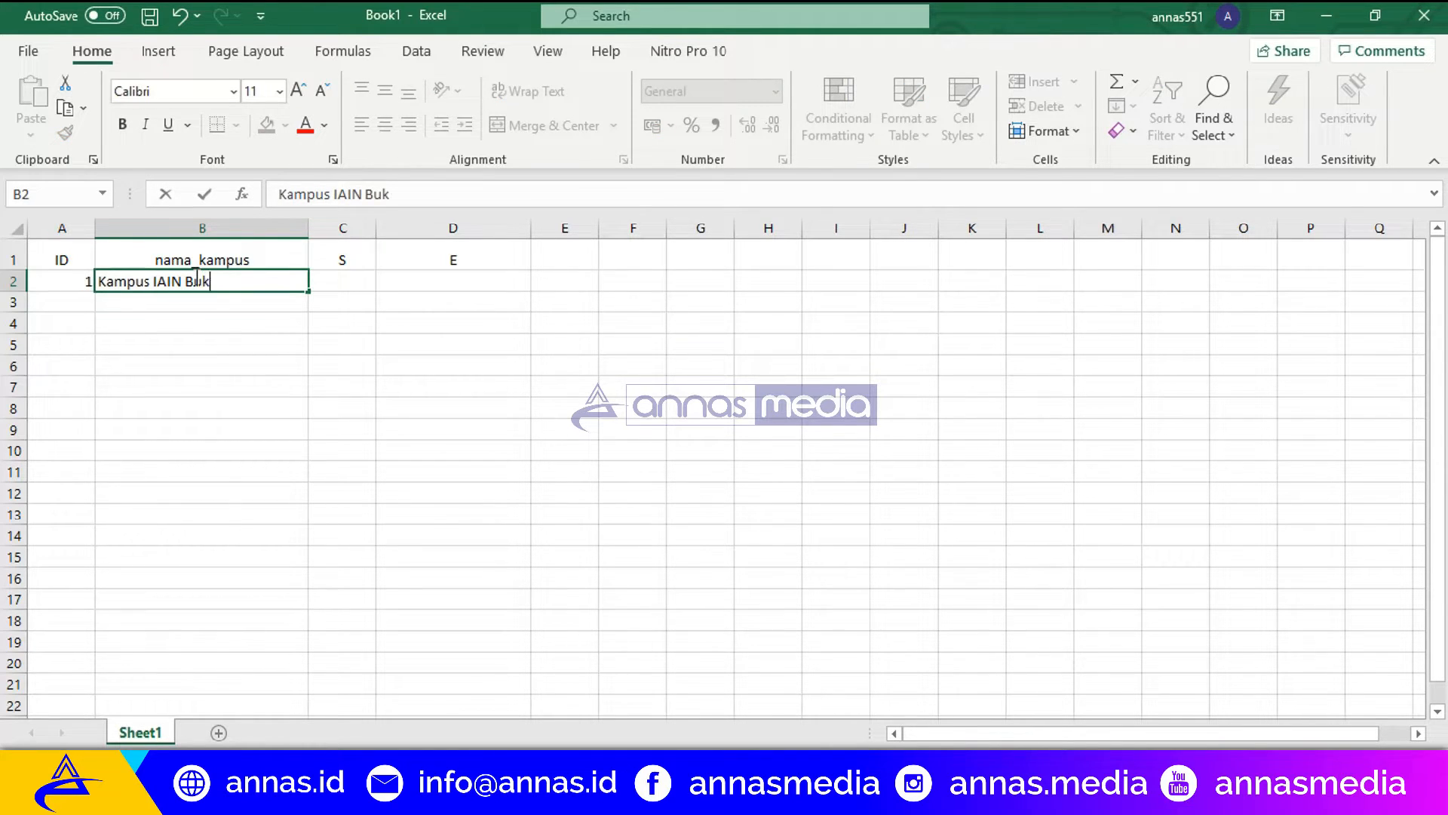
text(ittinggi)
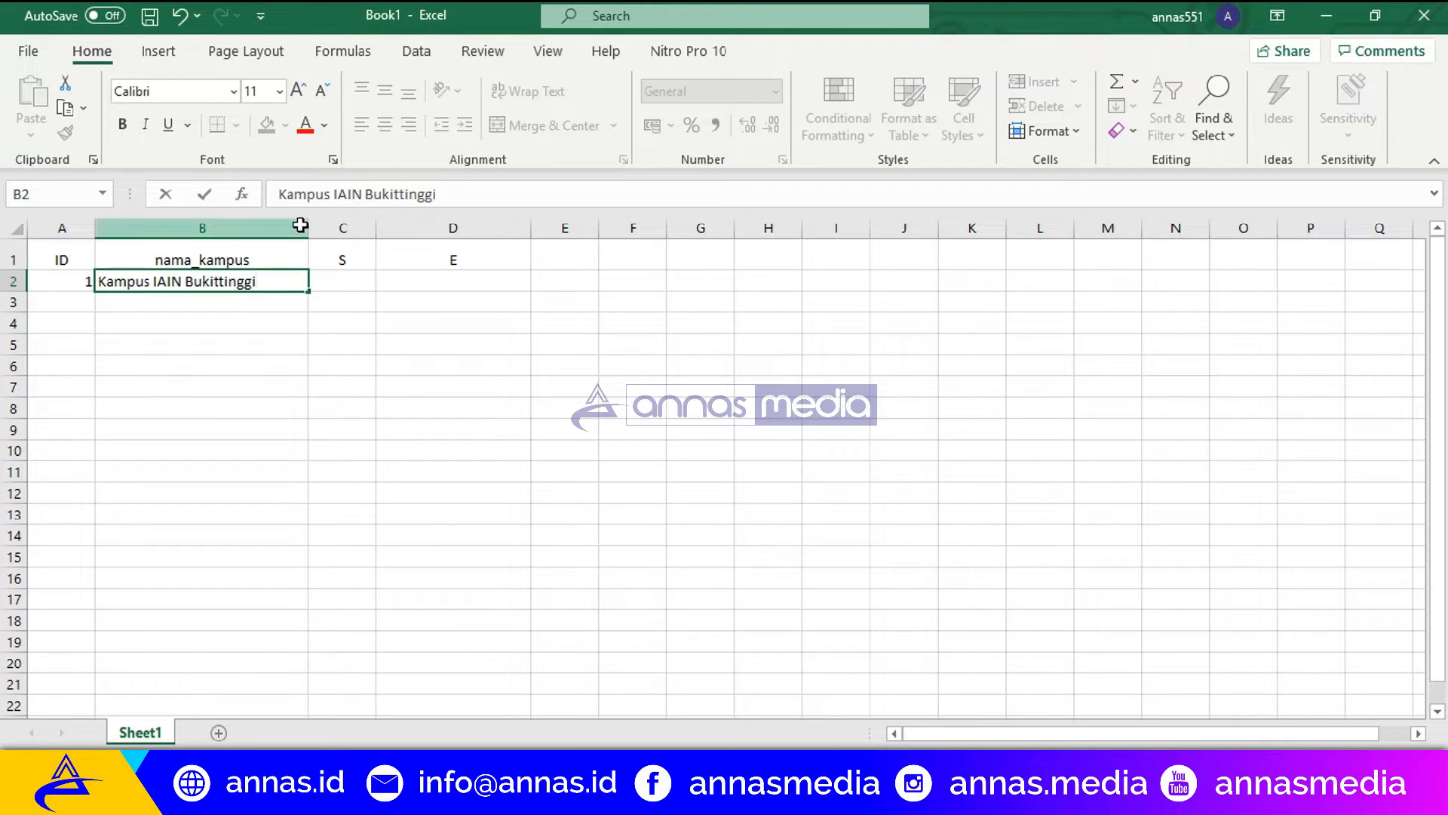
click(333, 194)
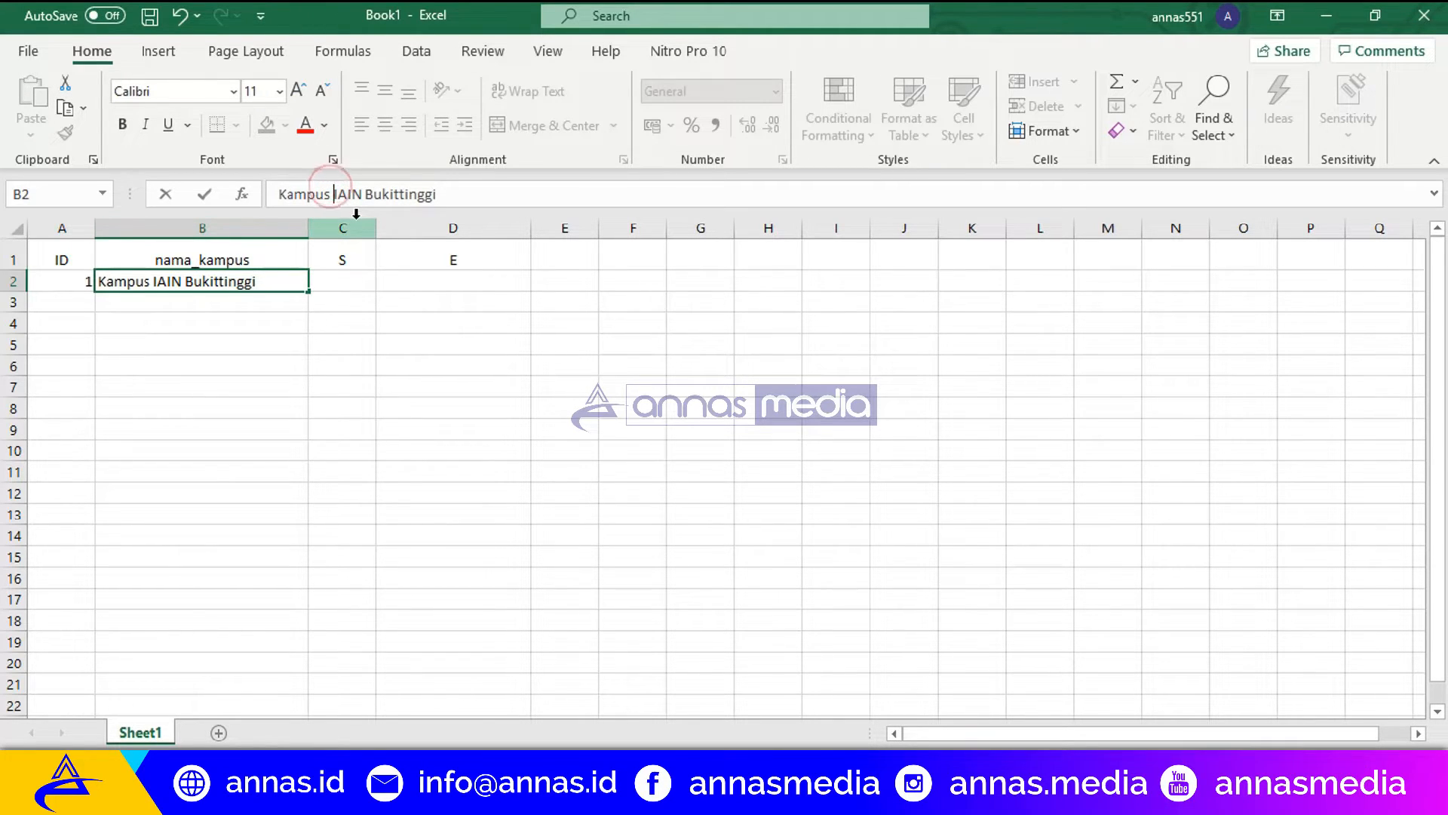
text(II)
key(Tab)
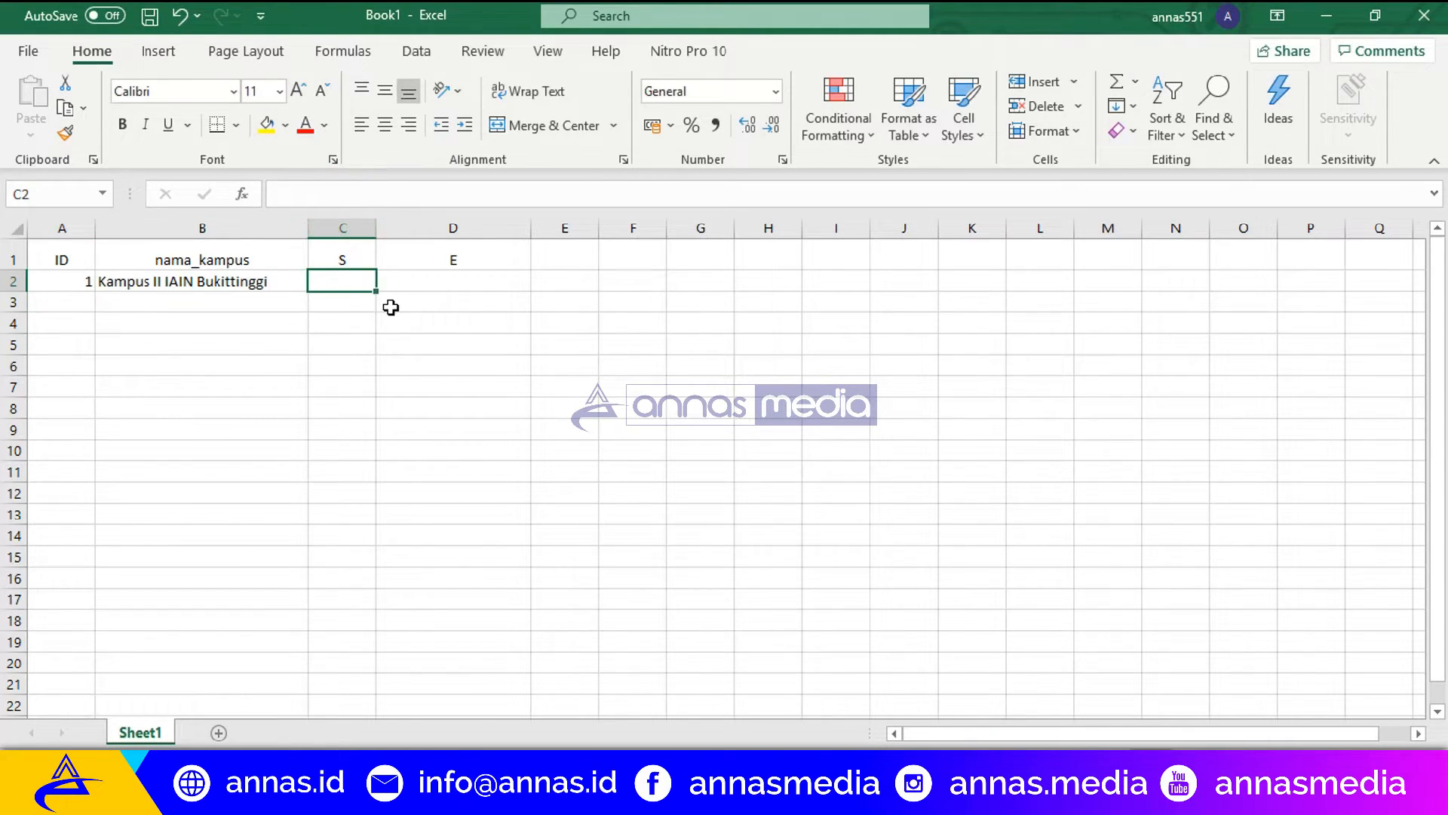
Center the ID number in A2 horizontally
scroll(159, 279, up, 4)
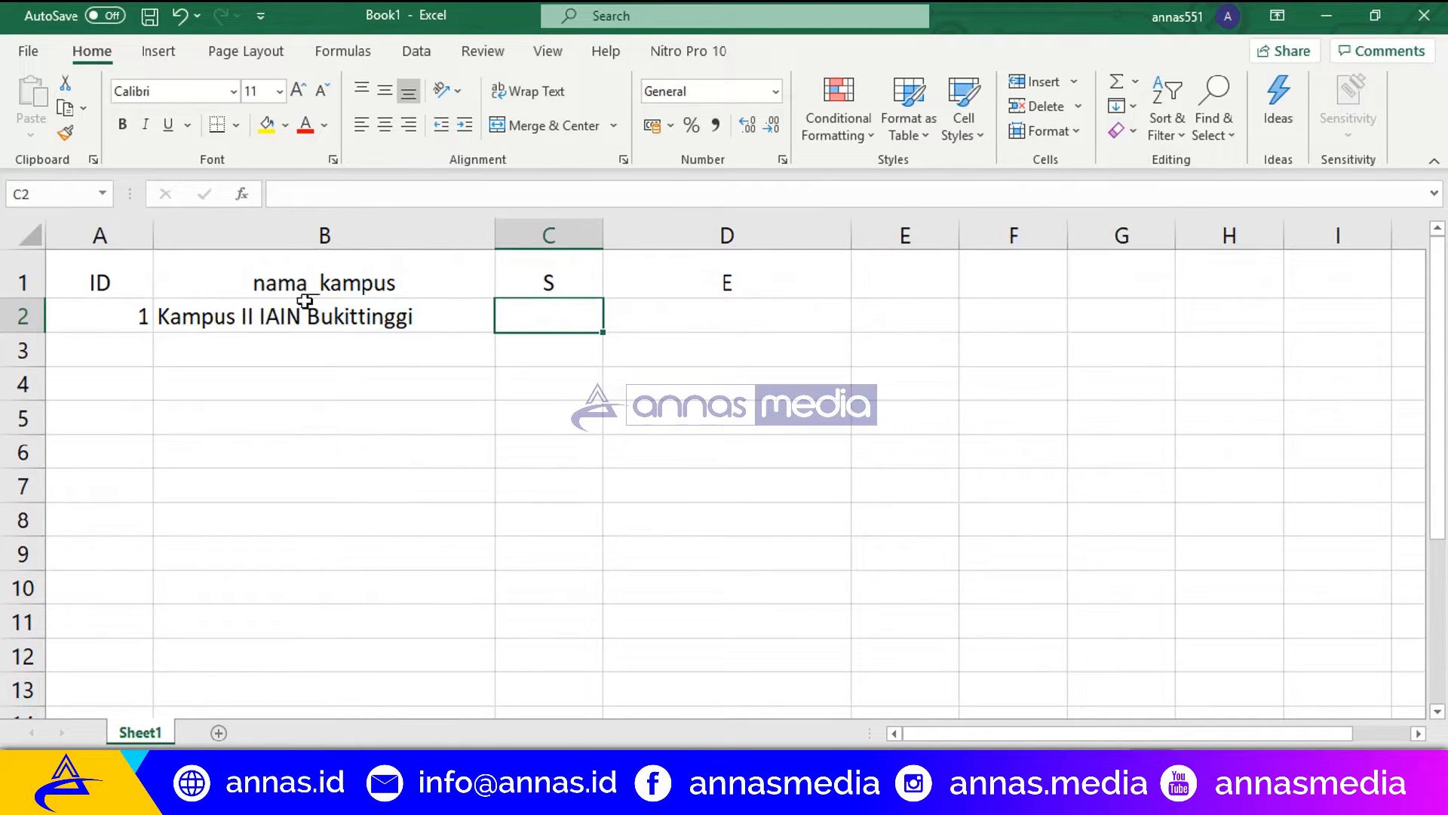
click(570, 287)
click(107, 313)
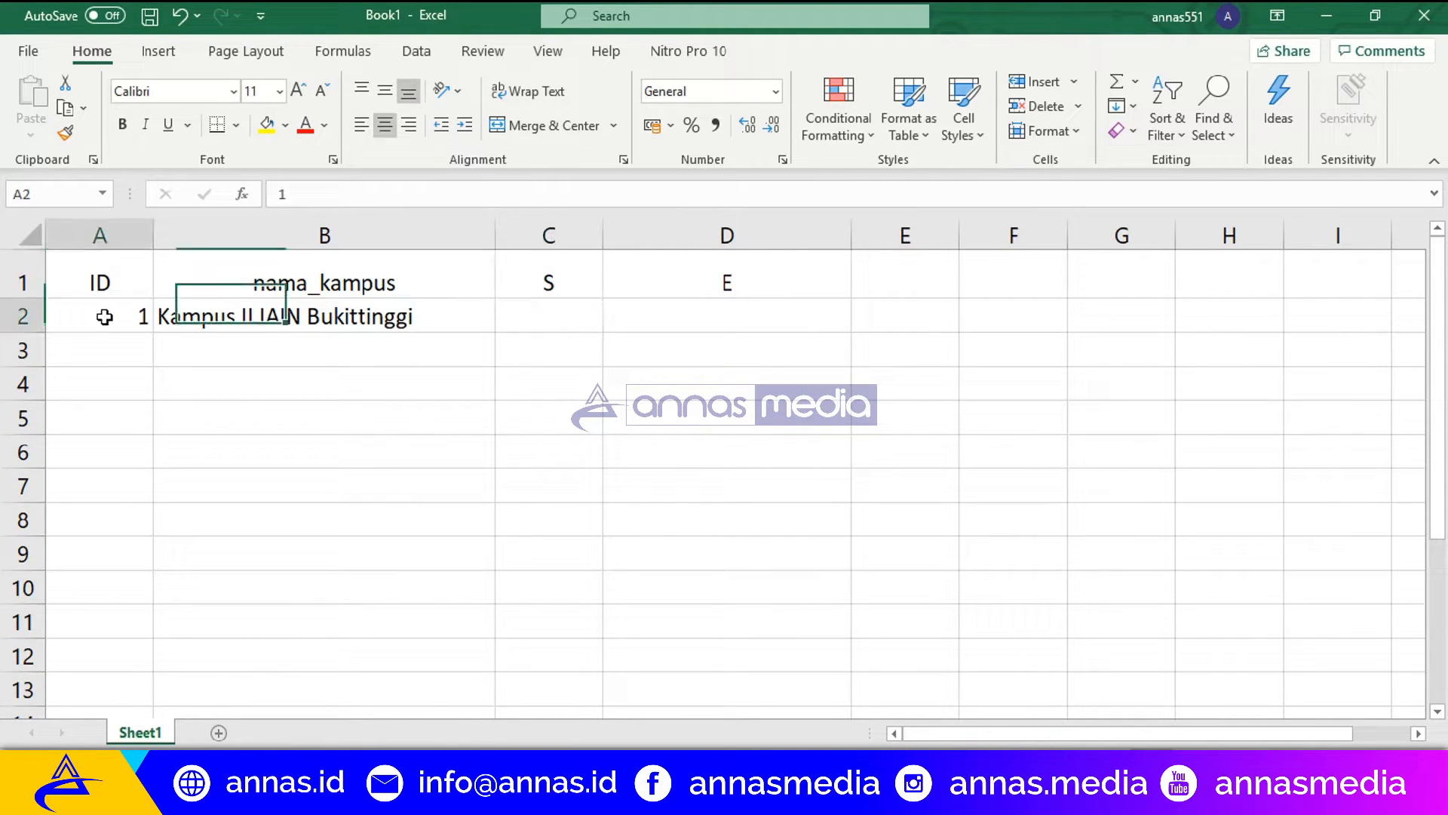
click(384, 126)
Copy the latitude -0.323232 from the dropped pin's details in Google Maps and return to the Excel workbook
click(563, 324)
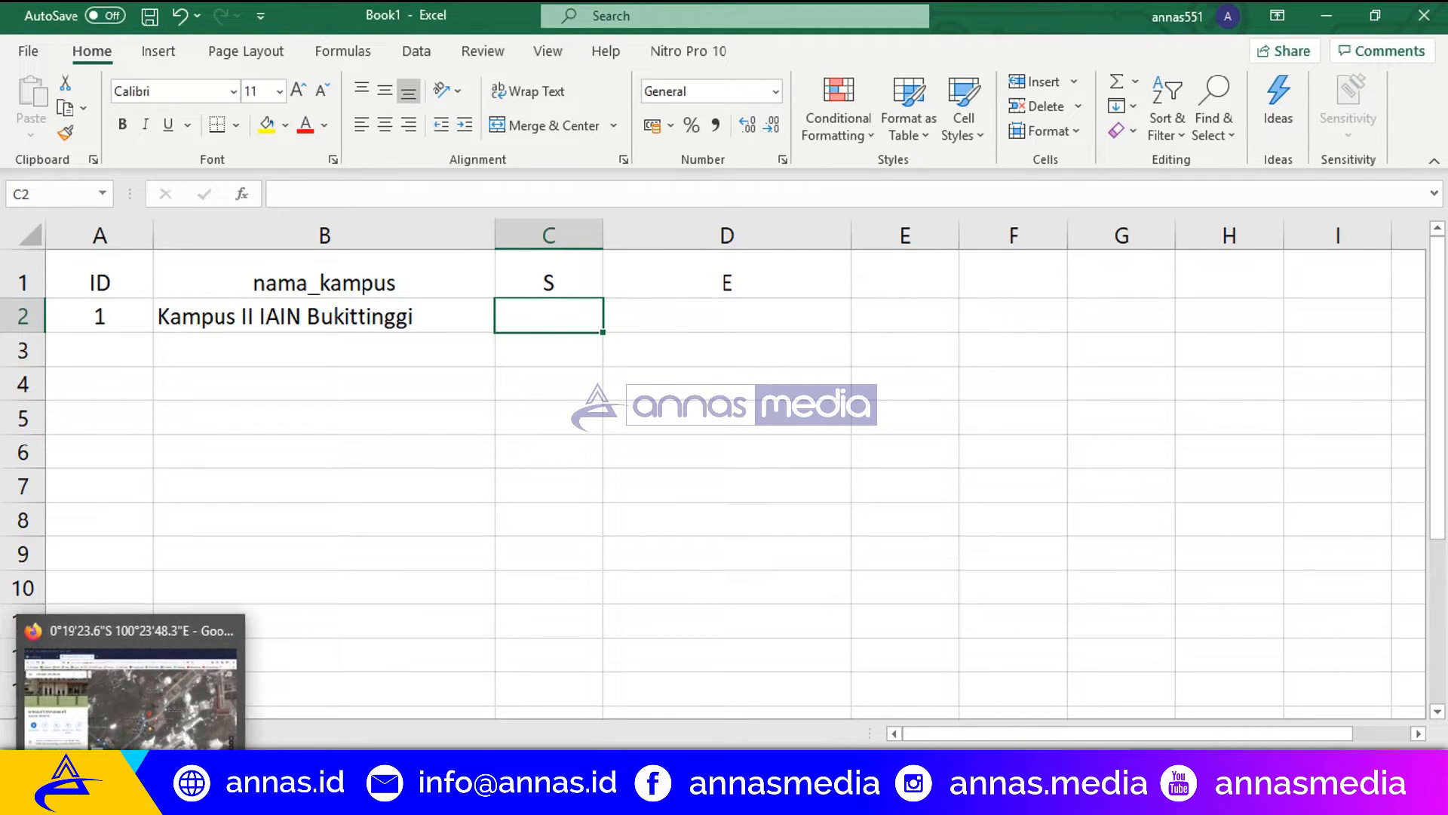
click(131, 798)
drag(23, 450, 87, 451)
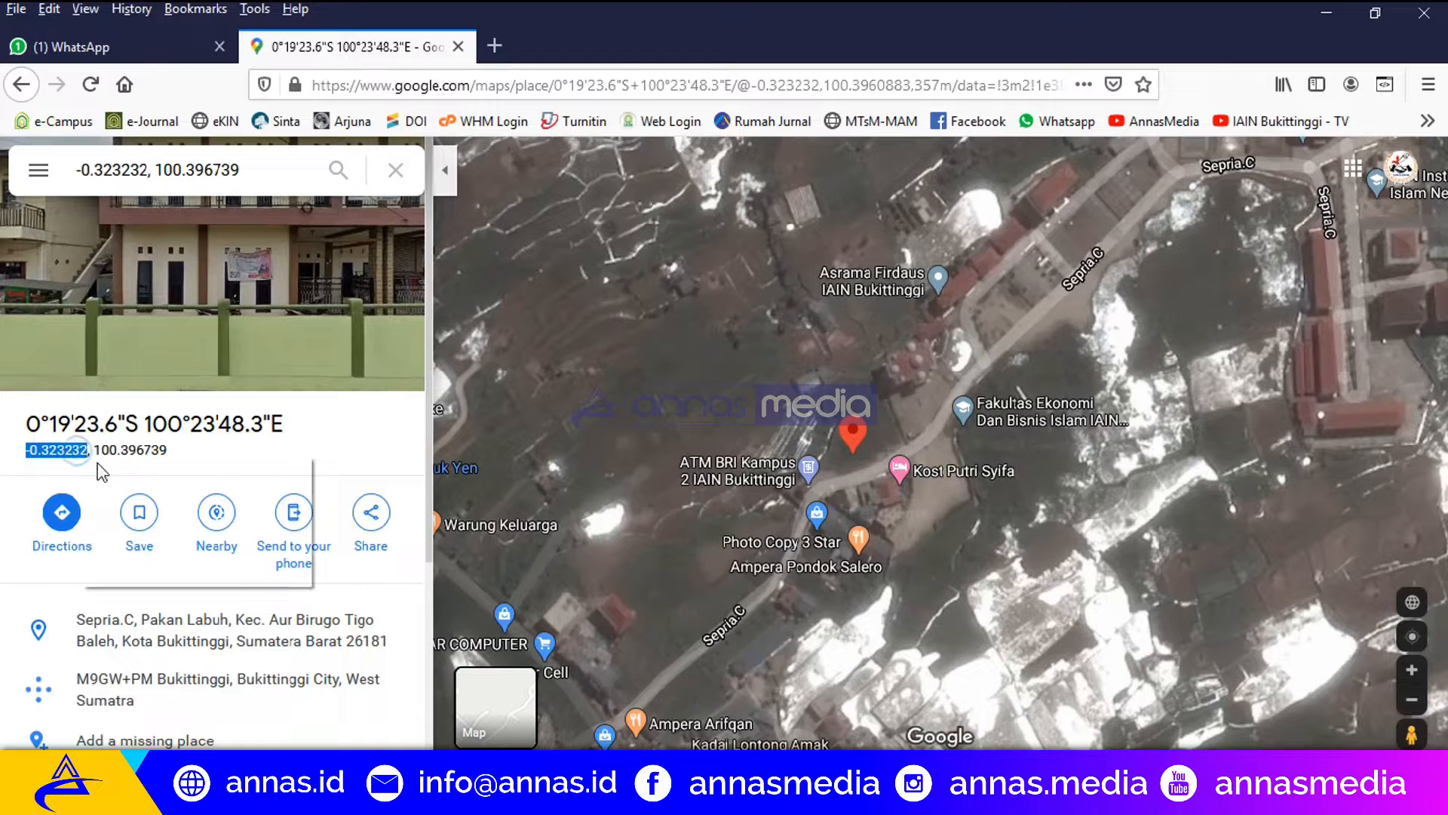
right_click(98, 466)
click(124, 468)
click(181, 798)
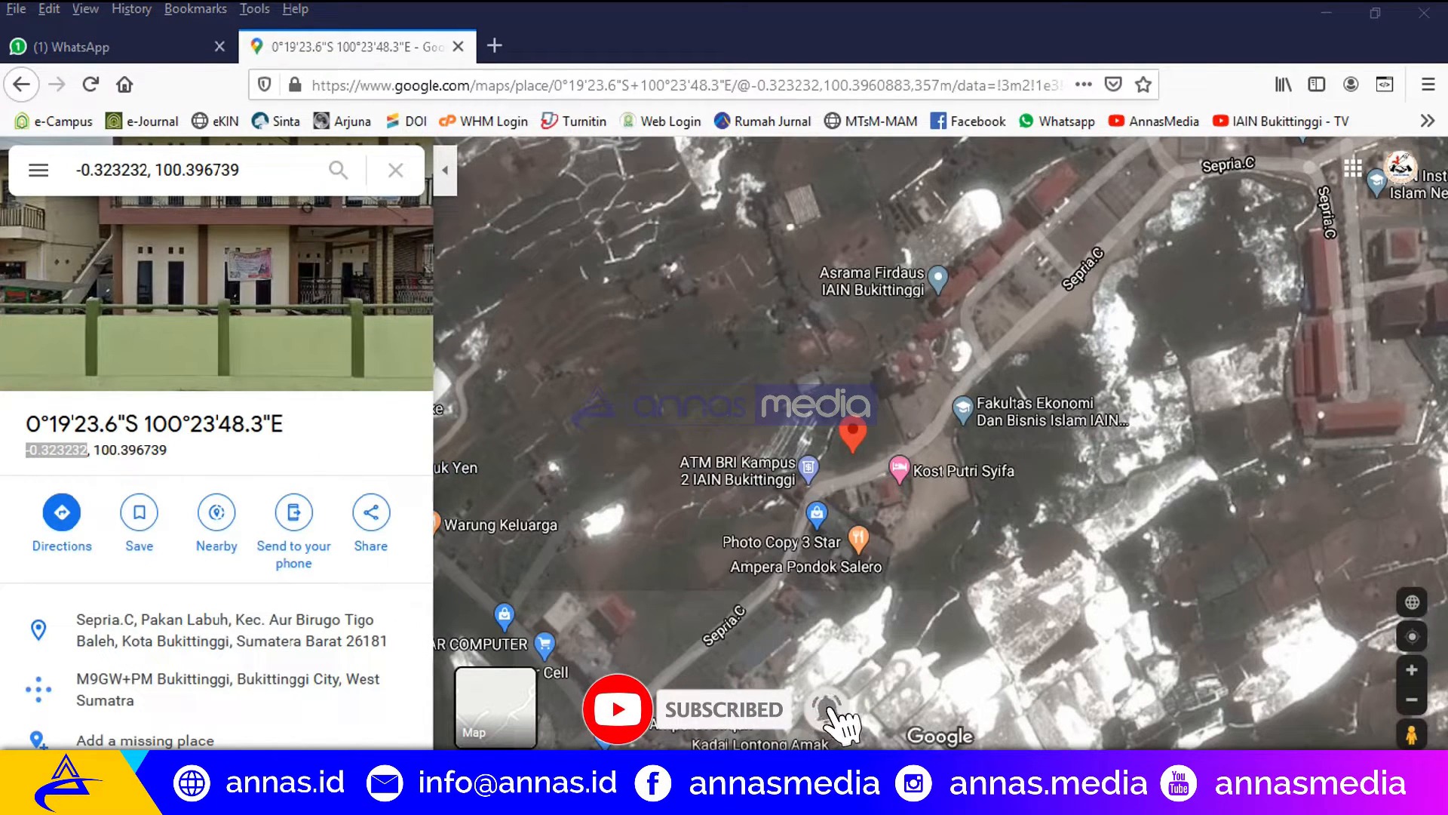
click(1029, 731)
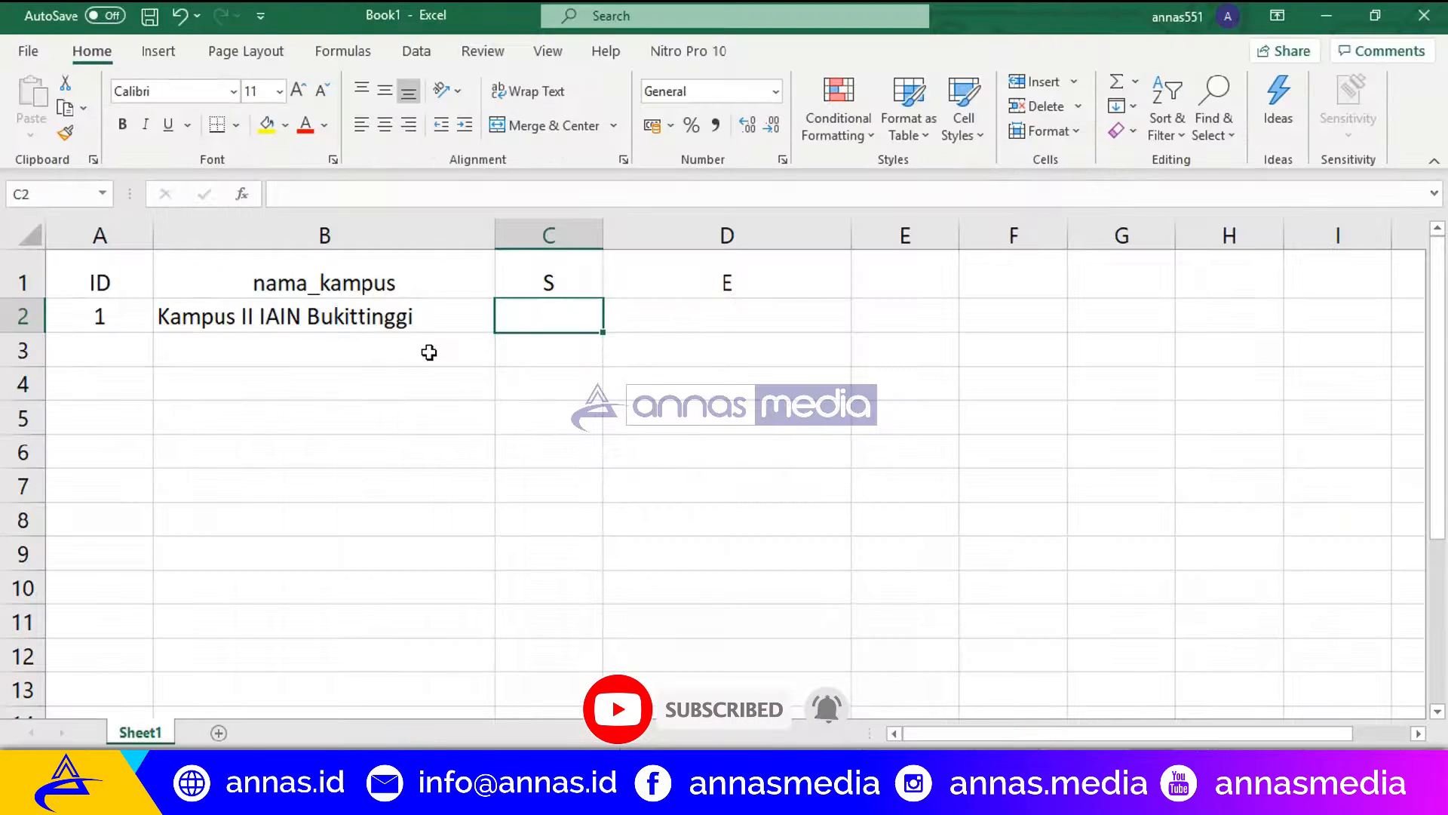
Enter the latitude -0.323232 as text in C2 with a leading apostrophe
click(467, 198)
double_click(538, 322)
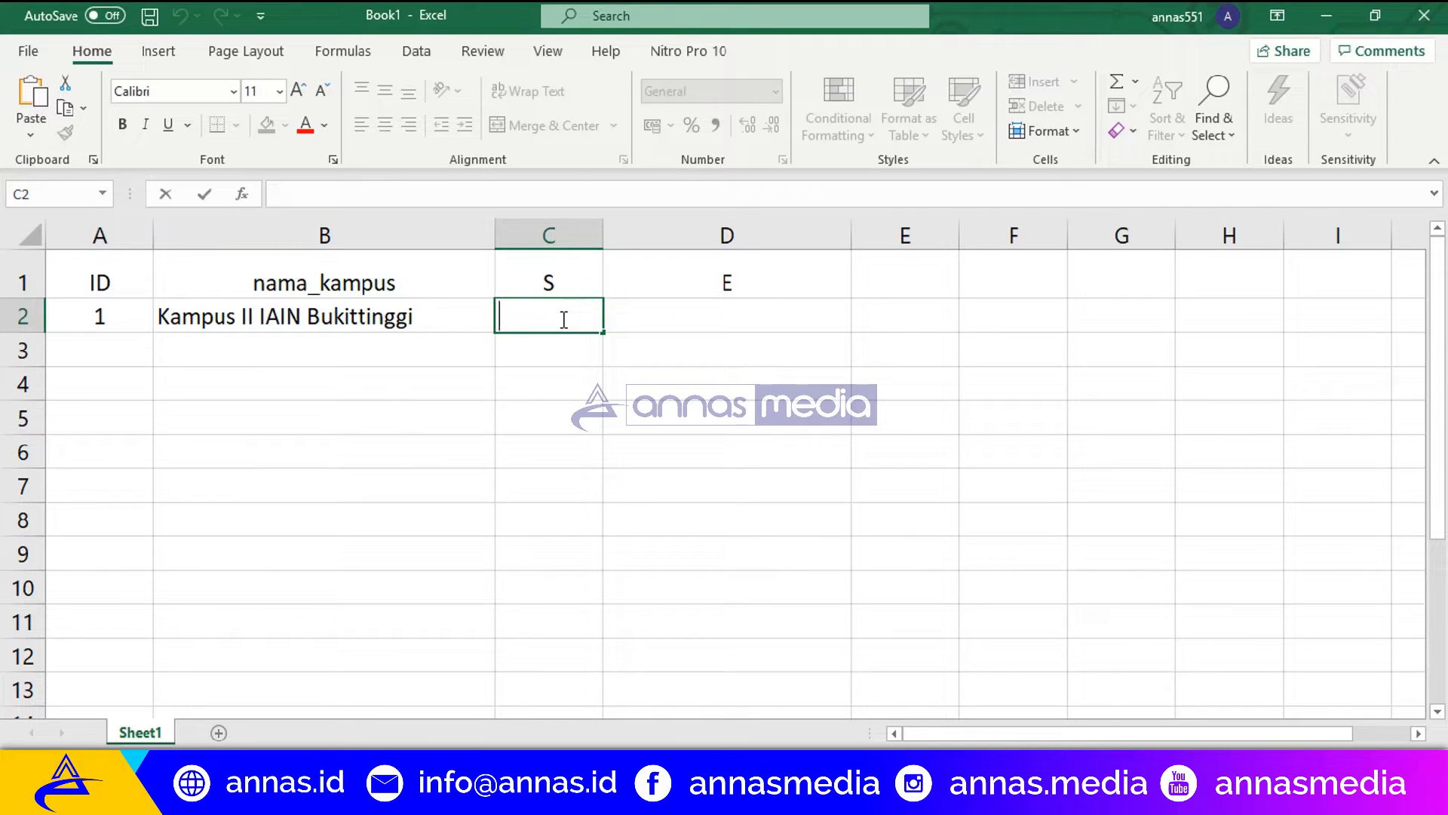
text(')
drag(561, 319, 472, 304)
click(533, 316)
click(536, 315)
text(-0.323232)
click(656, 301)
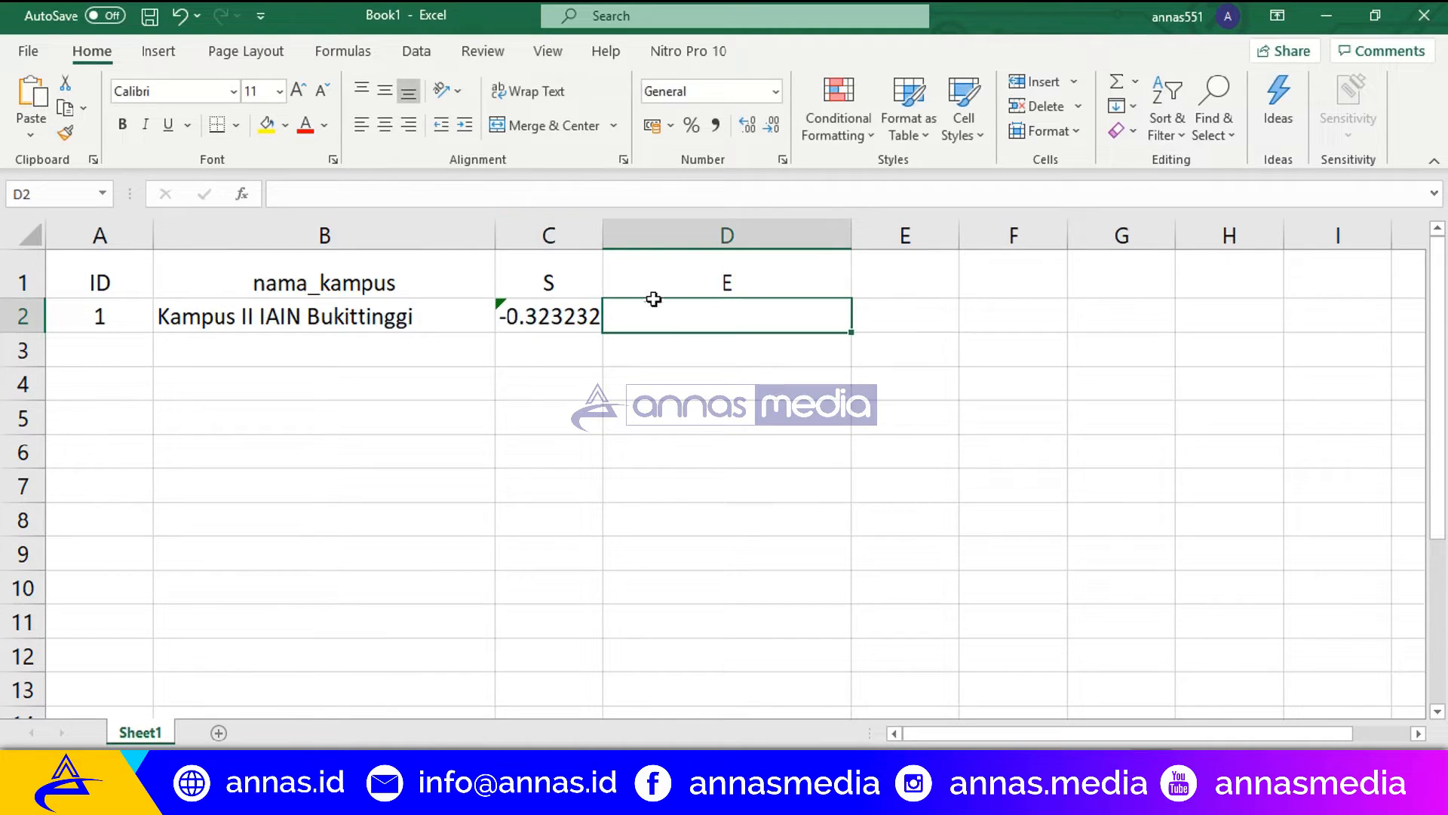
Widen column C so the latitude value has room to spare
drag(596, 236, 669, 245)
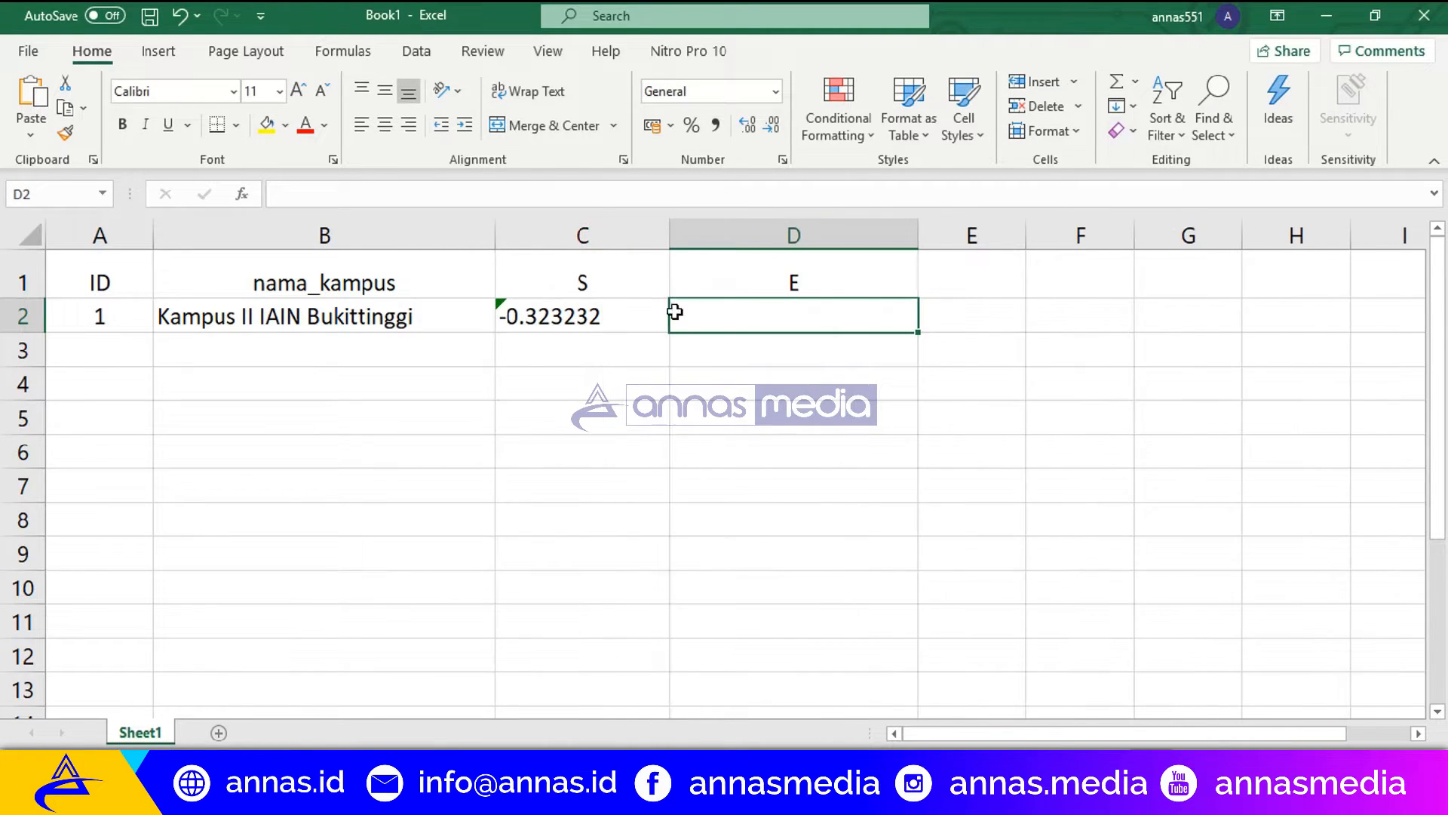
click(591, 317)
click(703, 319)
Copy the longitude 100.396739 from Google Maps and paste it as text into D2 with a leading apostrophe
click(170, 791)
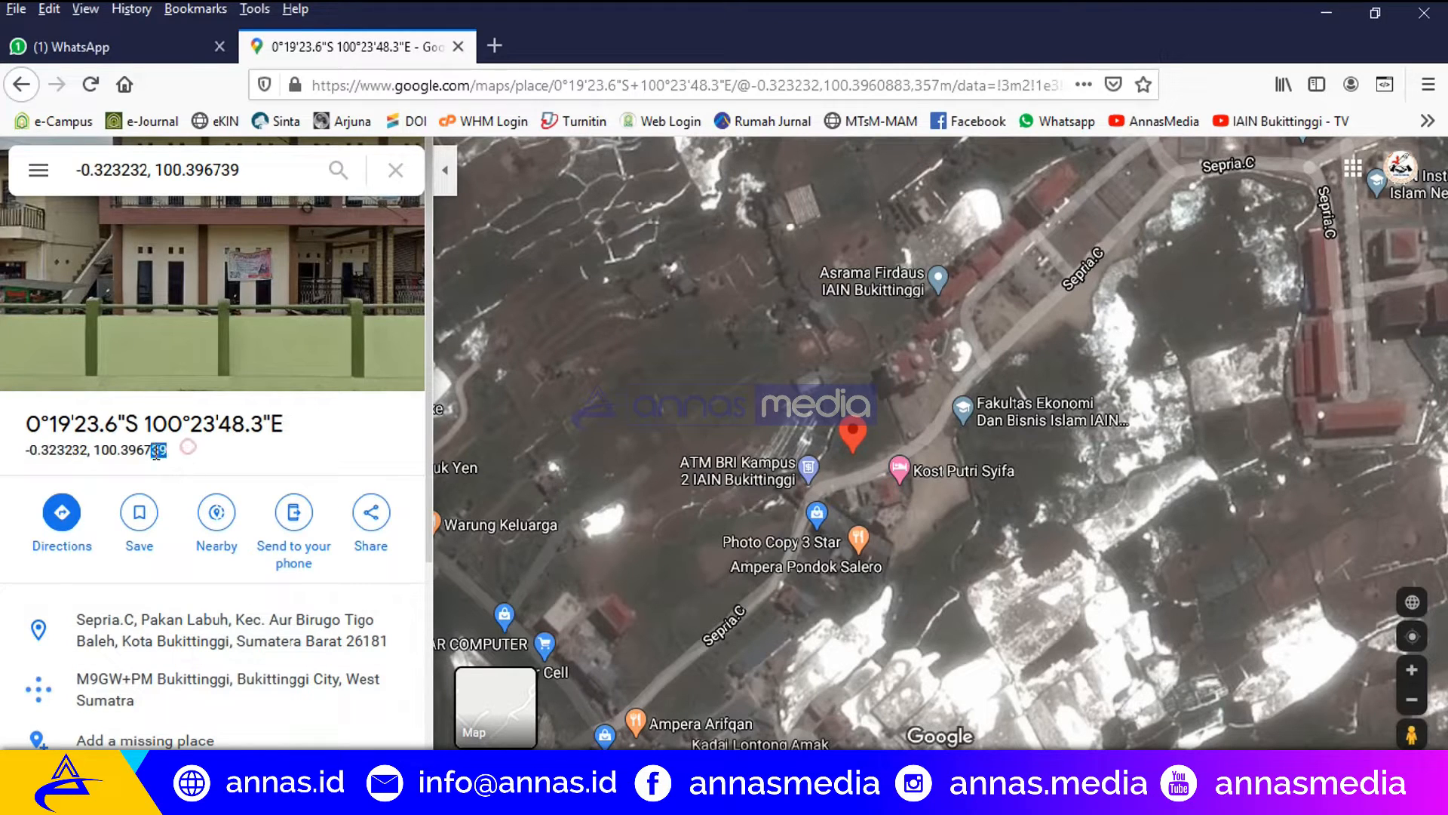
drag(167, 450, 97, 455)
key(ctrl+c)
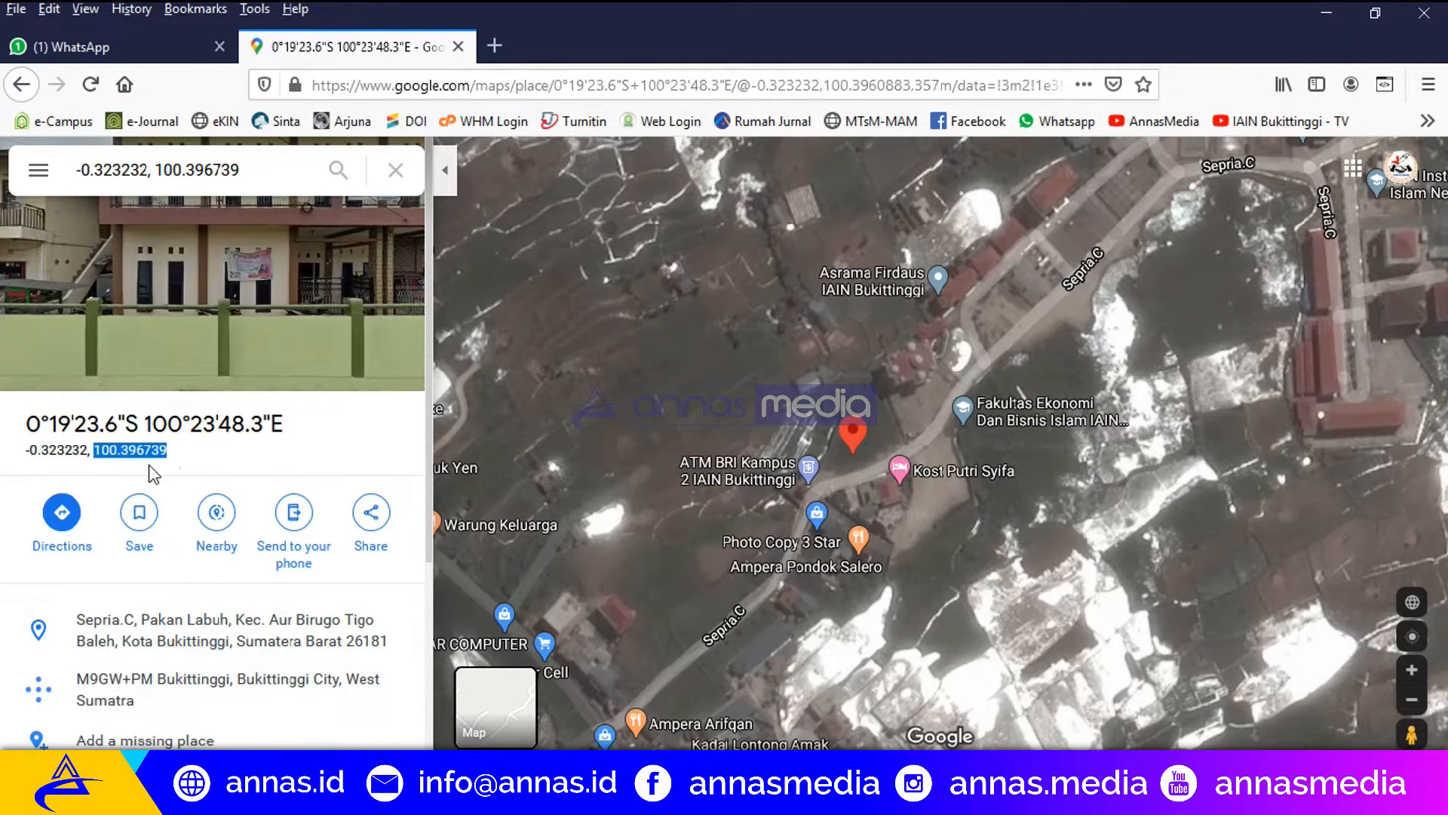
key(alt+Tab)
text(')
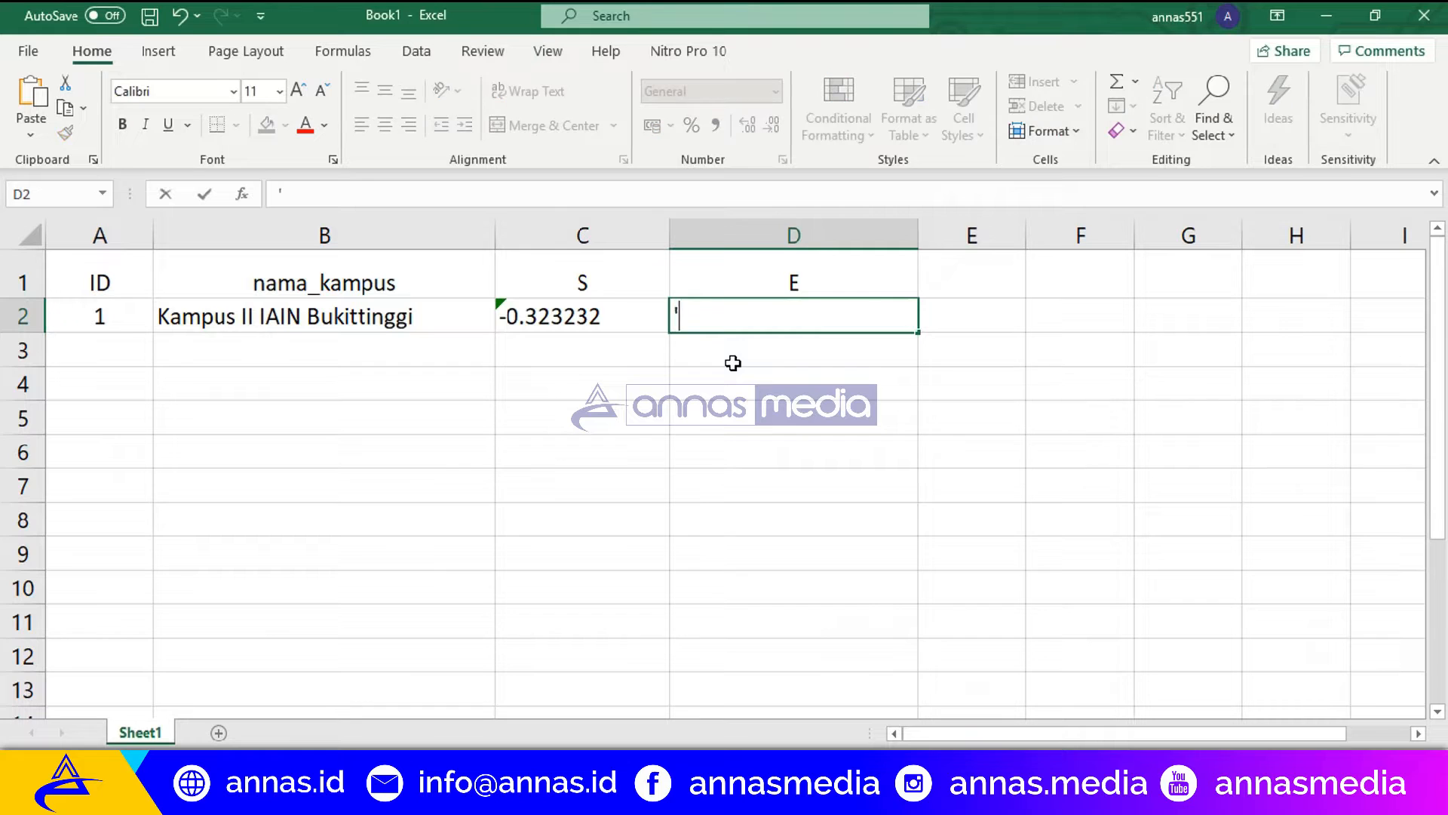
key(ctrl+v)
key(Return)
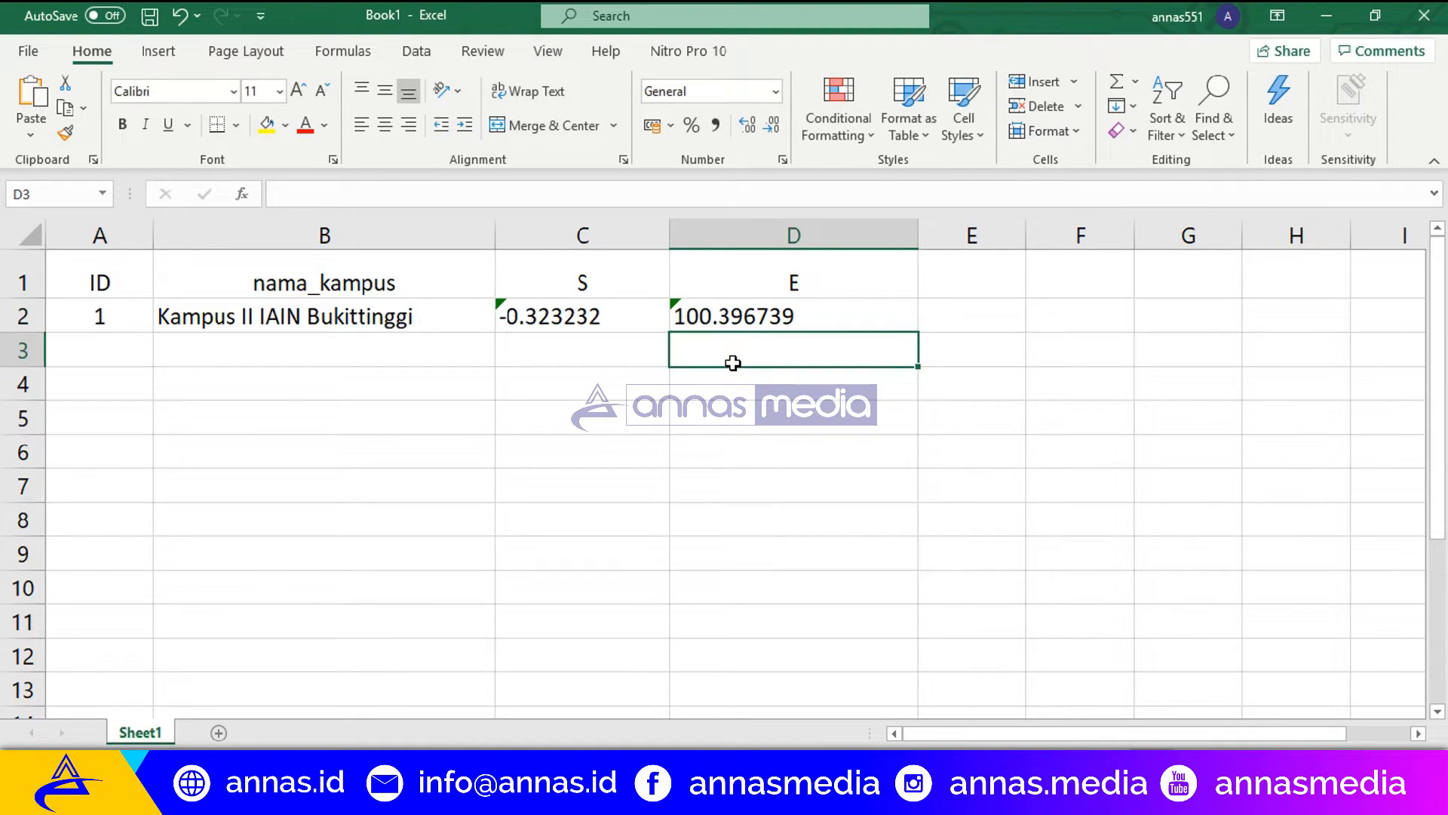
Highlight the coordinate range C1:D13 with a yellow fill
drag(98, 279, 192, 314)
click(191, 315)
click(22, 316)
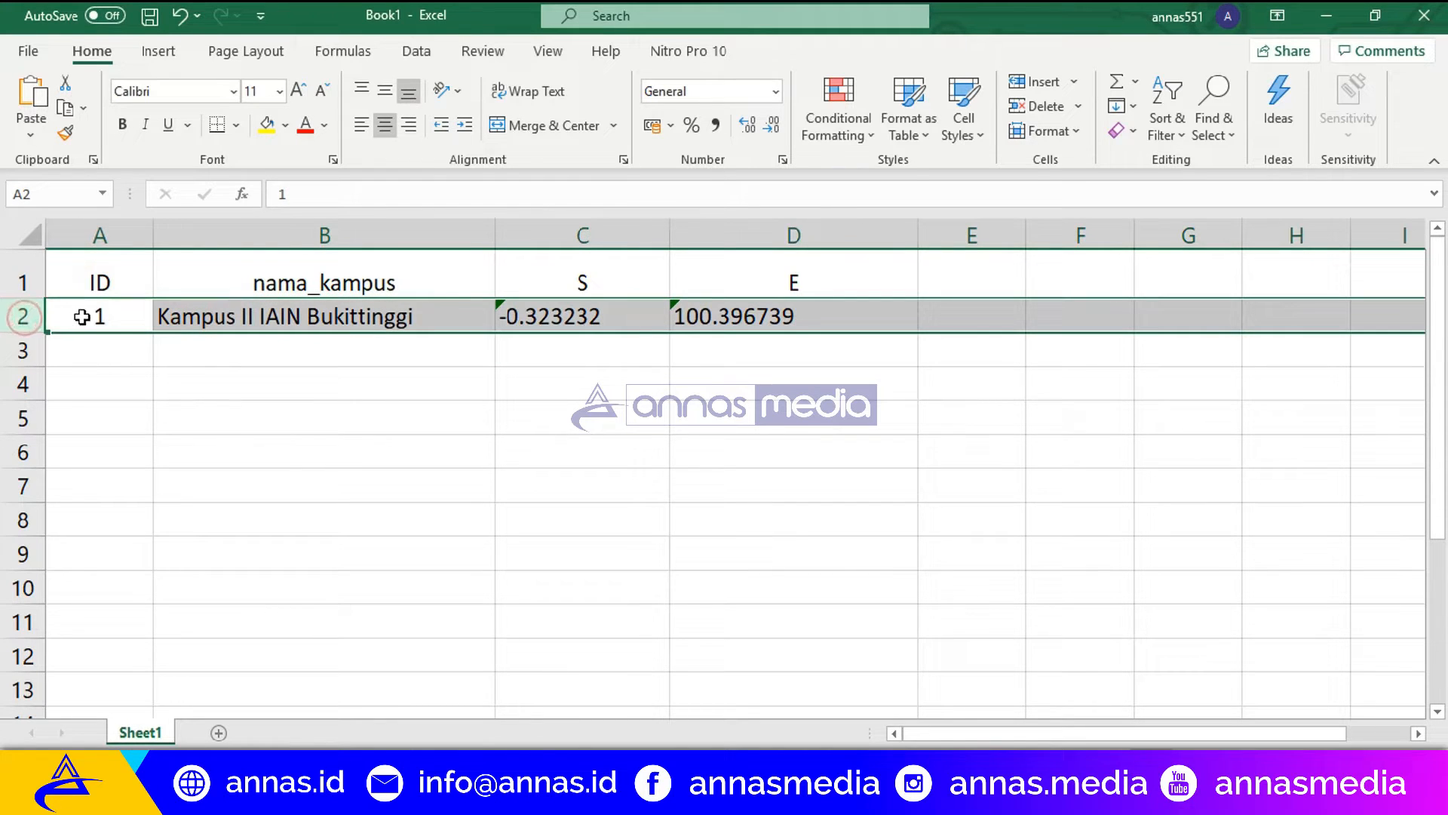
drag(98, 276, 770, 278)
click(767, 279)
drag(623, 273, 724, 690)
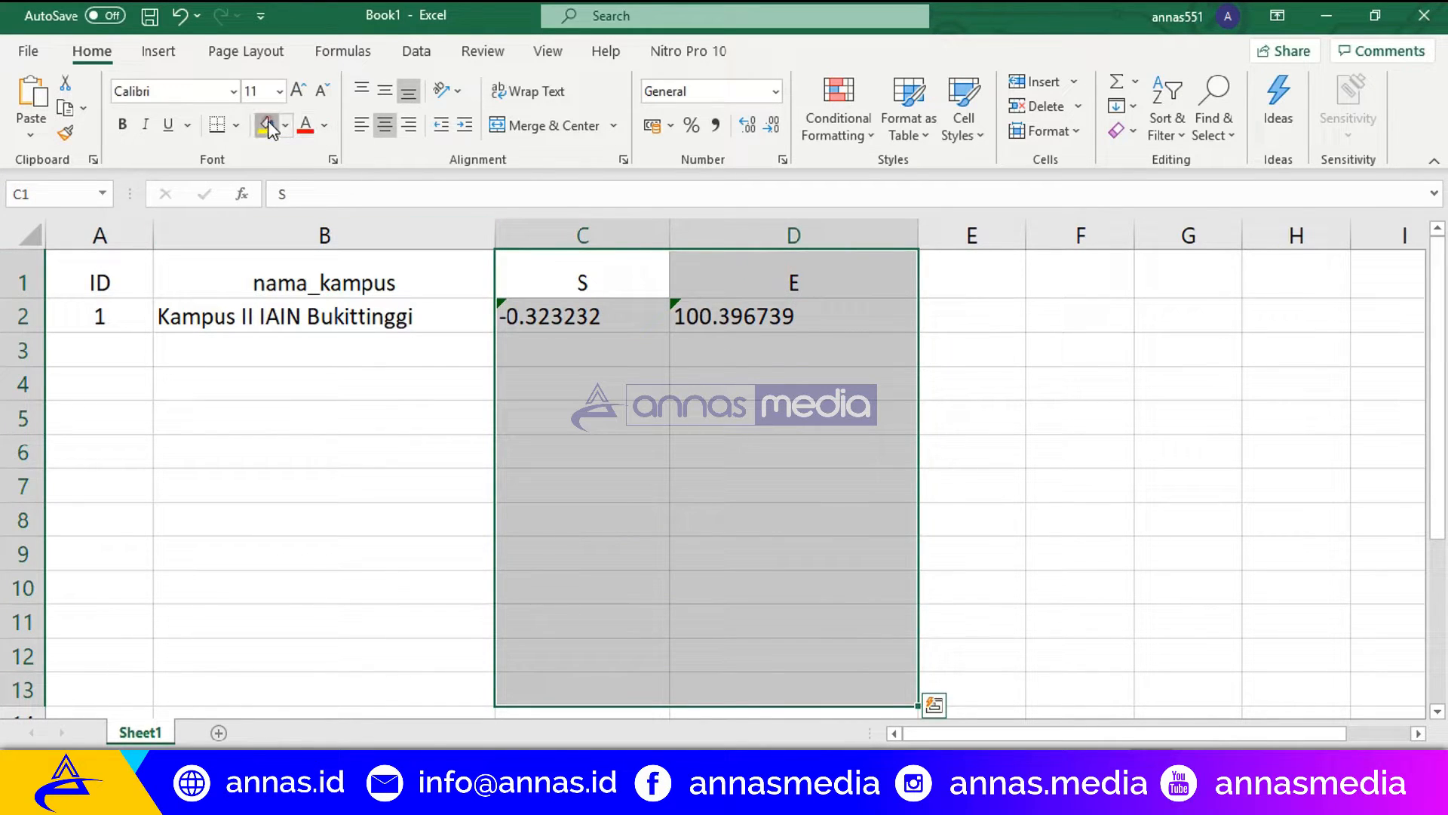
click(267, 123)
click(743, 485)
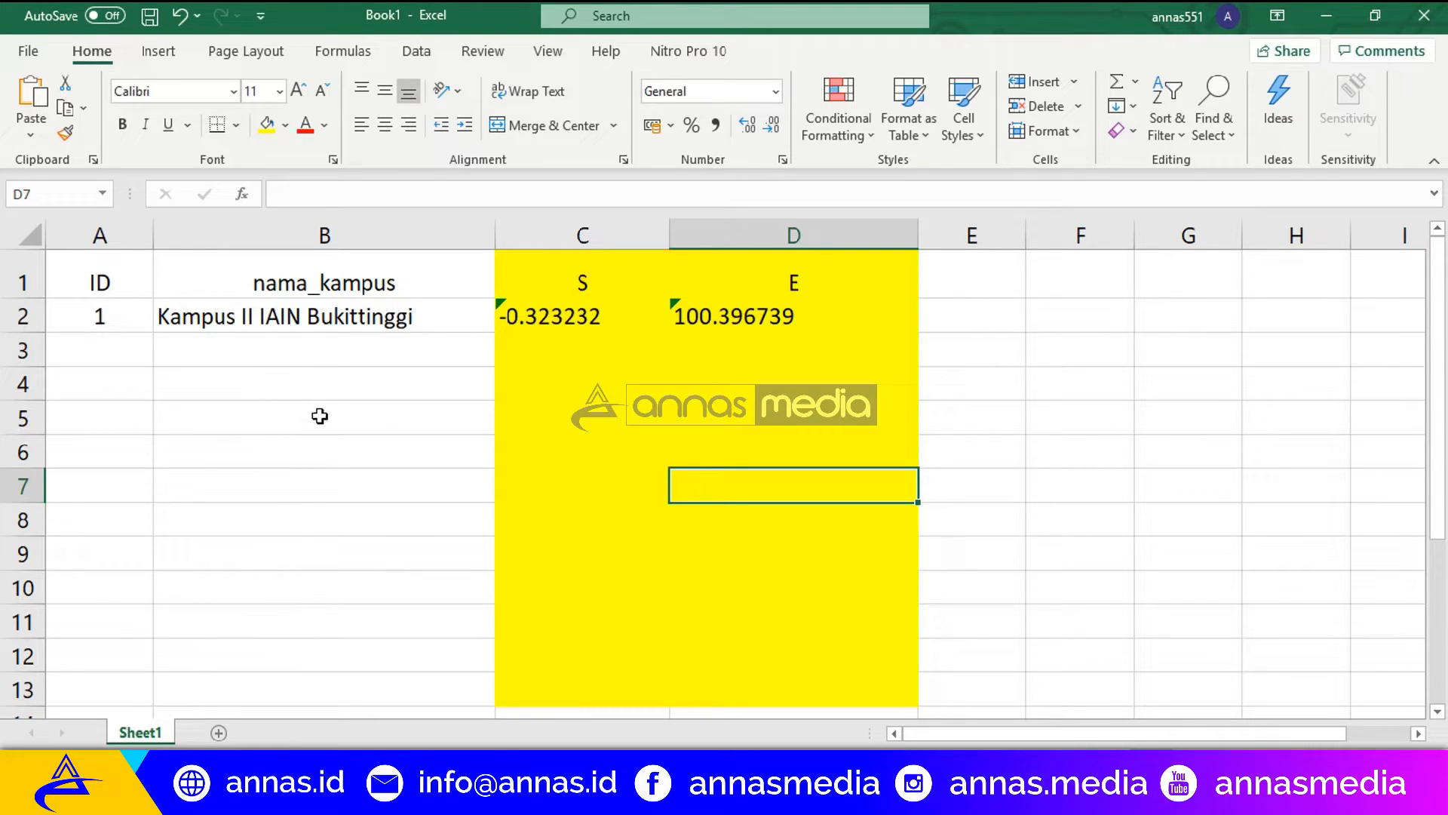
Switch to the workbook Peta Sebaran Kampus di Kota Bukittinggi and widen columns C, D and A
click(961, 798)
click(1039, 725)
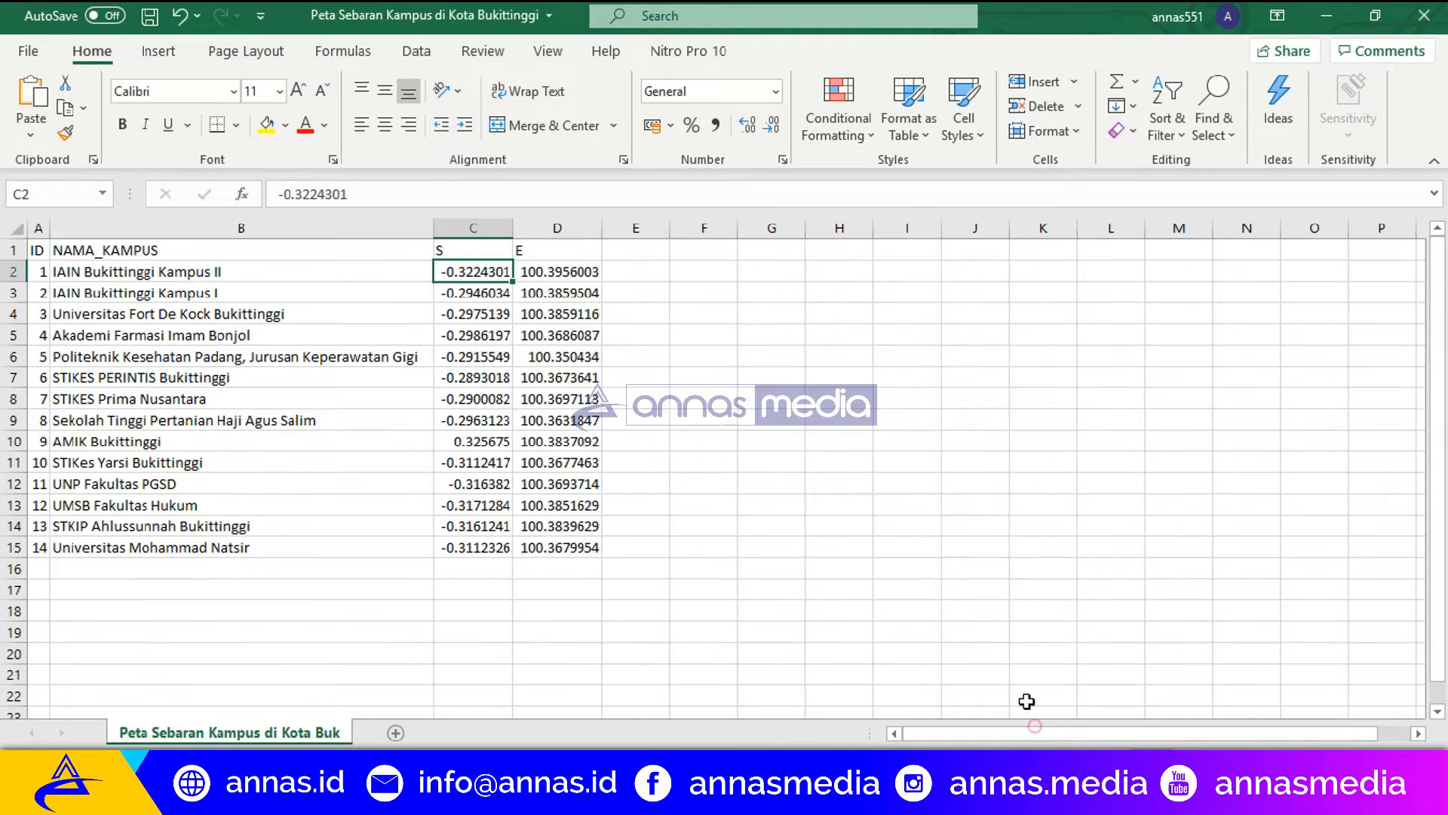
drag(515, 233, 550, 230)
drag(643, 228, 707, 228)
drag(50, 230, 71, 231)
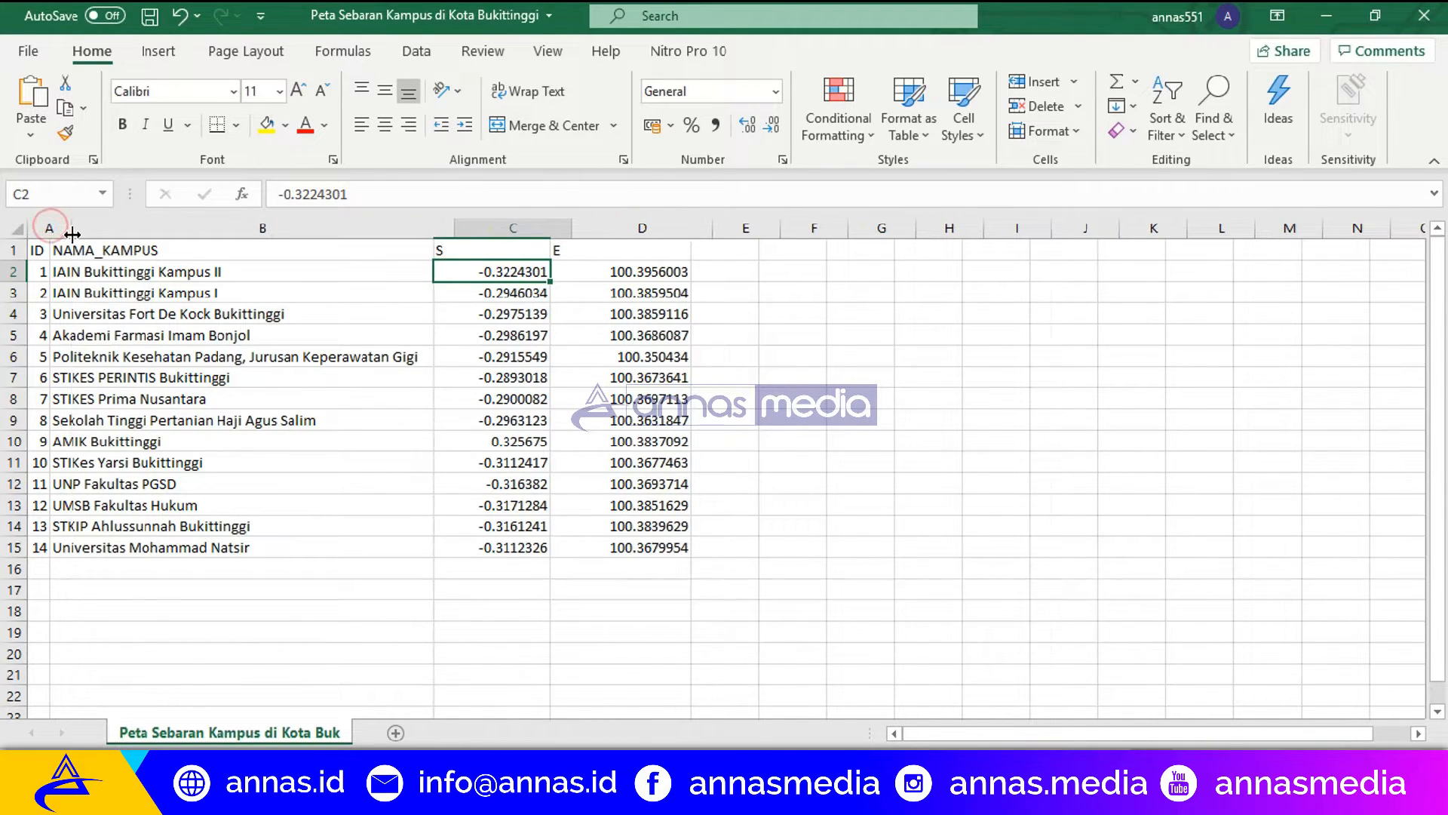
Center the contents of ID column A and make header row 1 slightly taller
click(50, 228)
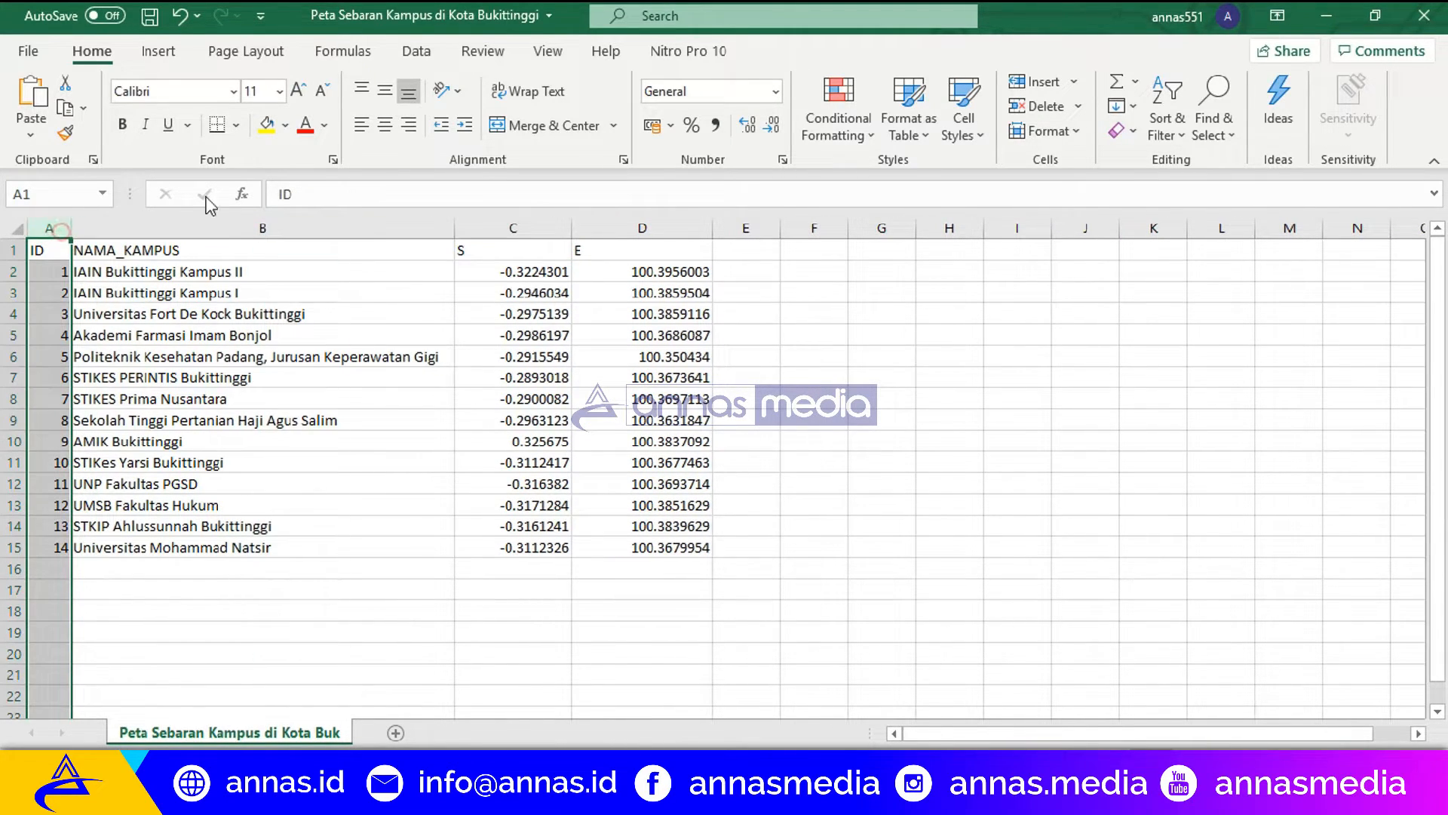
click(385, 125)
click(399, 468)
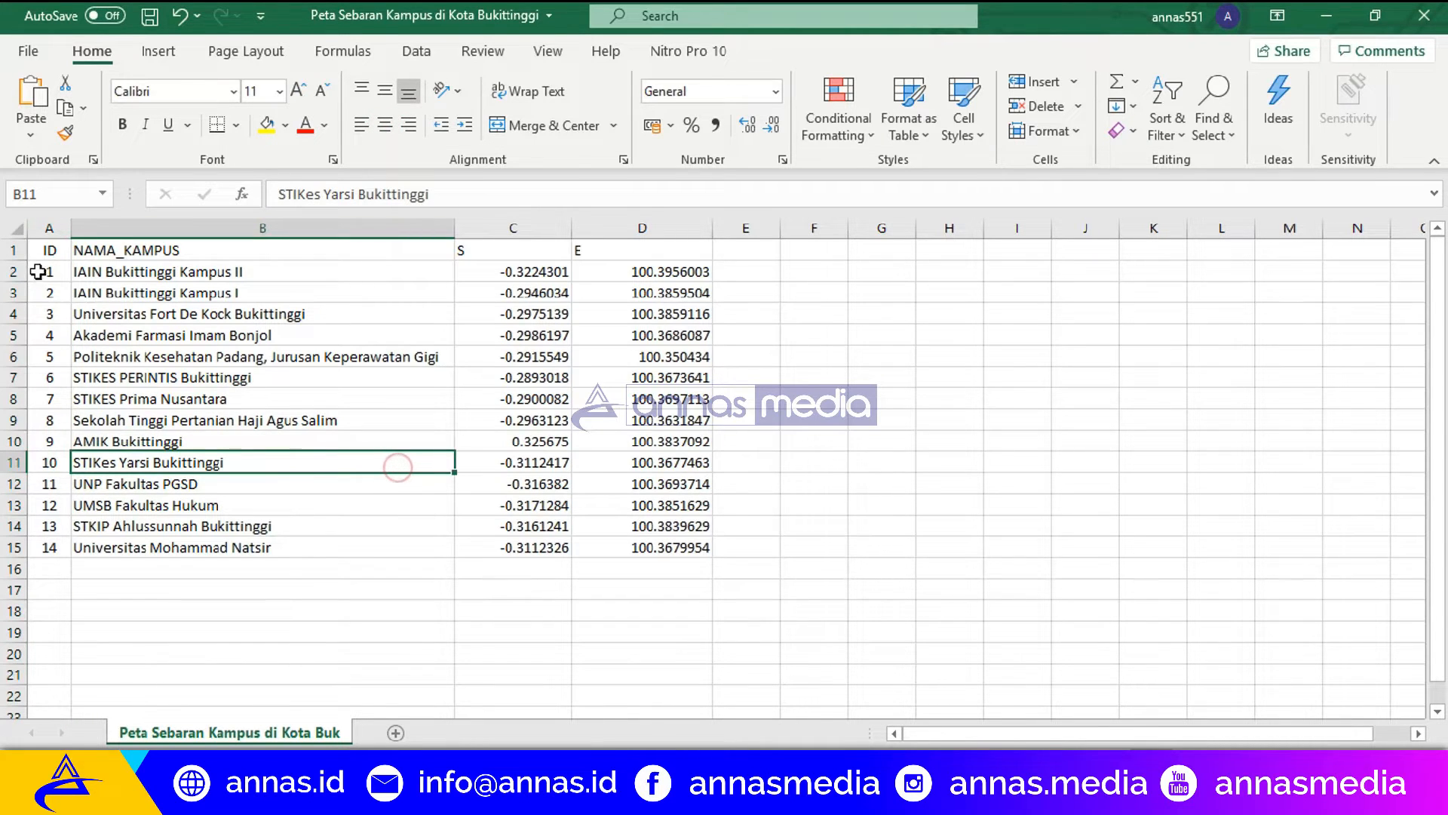
drag(18, 261, 23, 270)
Review the completed campus table, checking the IDs, the campus names and the coordinate columns
scroll(109, 329, up, 3)
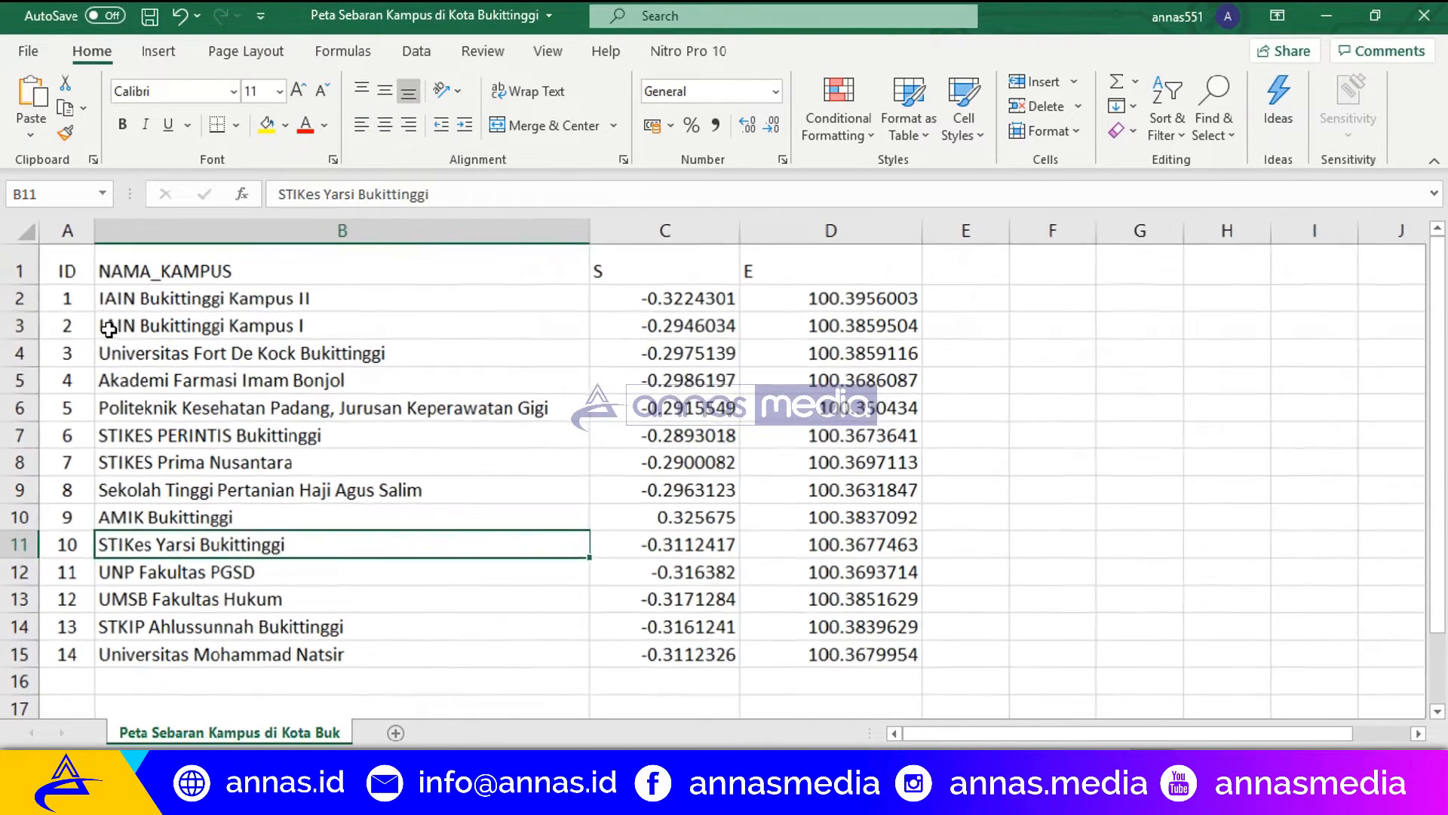
click(130, 658)
drag(130, 658, 72, 299)
click(77, 300)
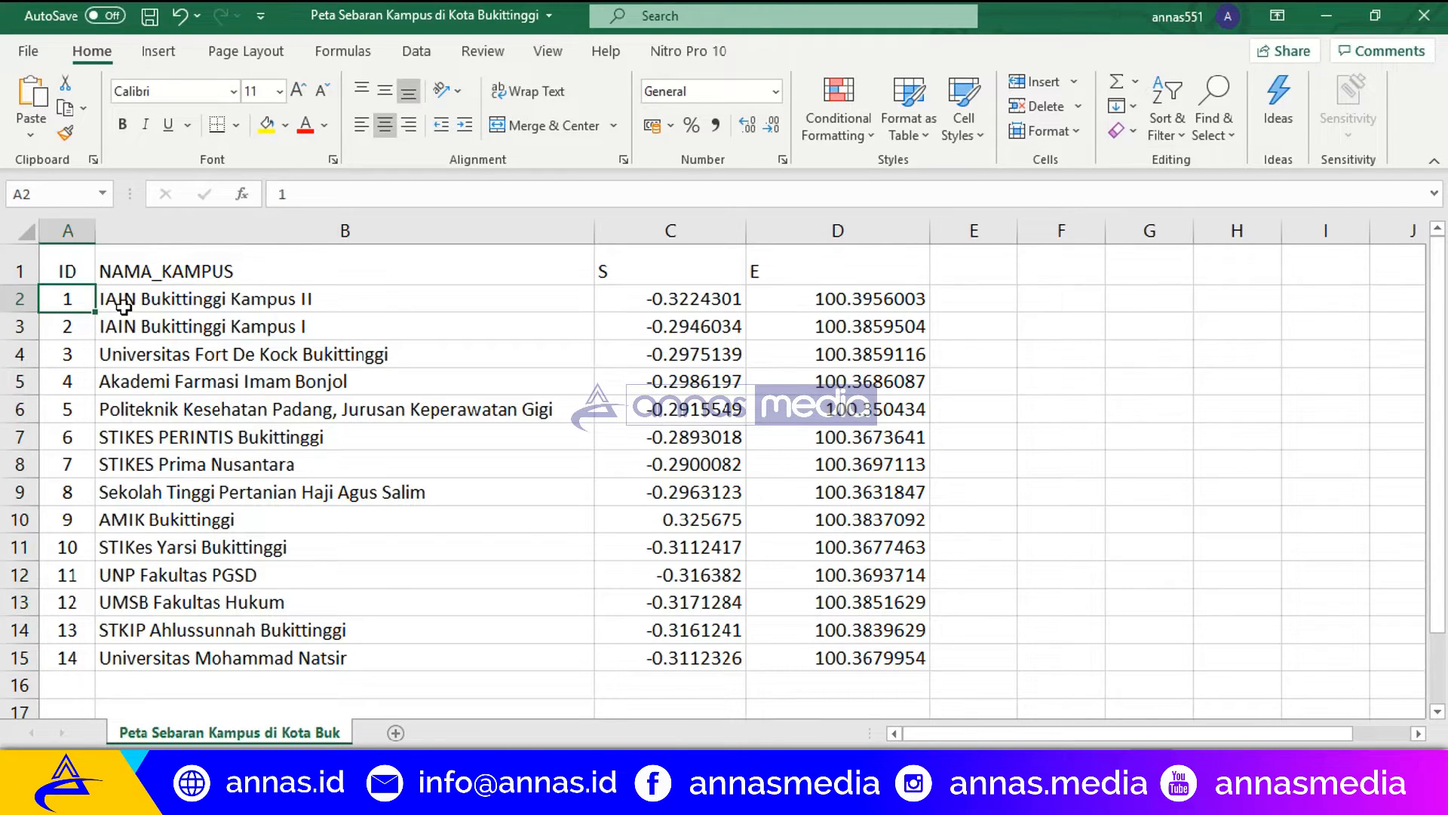
mouse_move(131, 325)
mouse_down()
mouse_move(146, 327)
mouse_move(145, 304)
mouse_up()
click(155, 359)
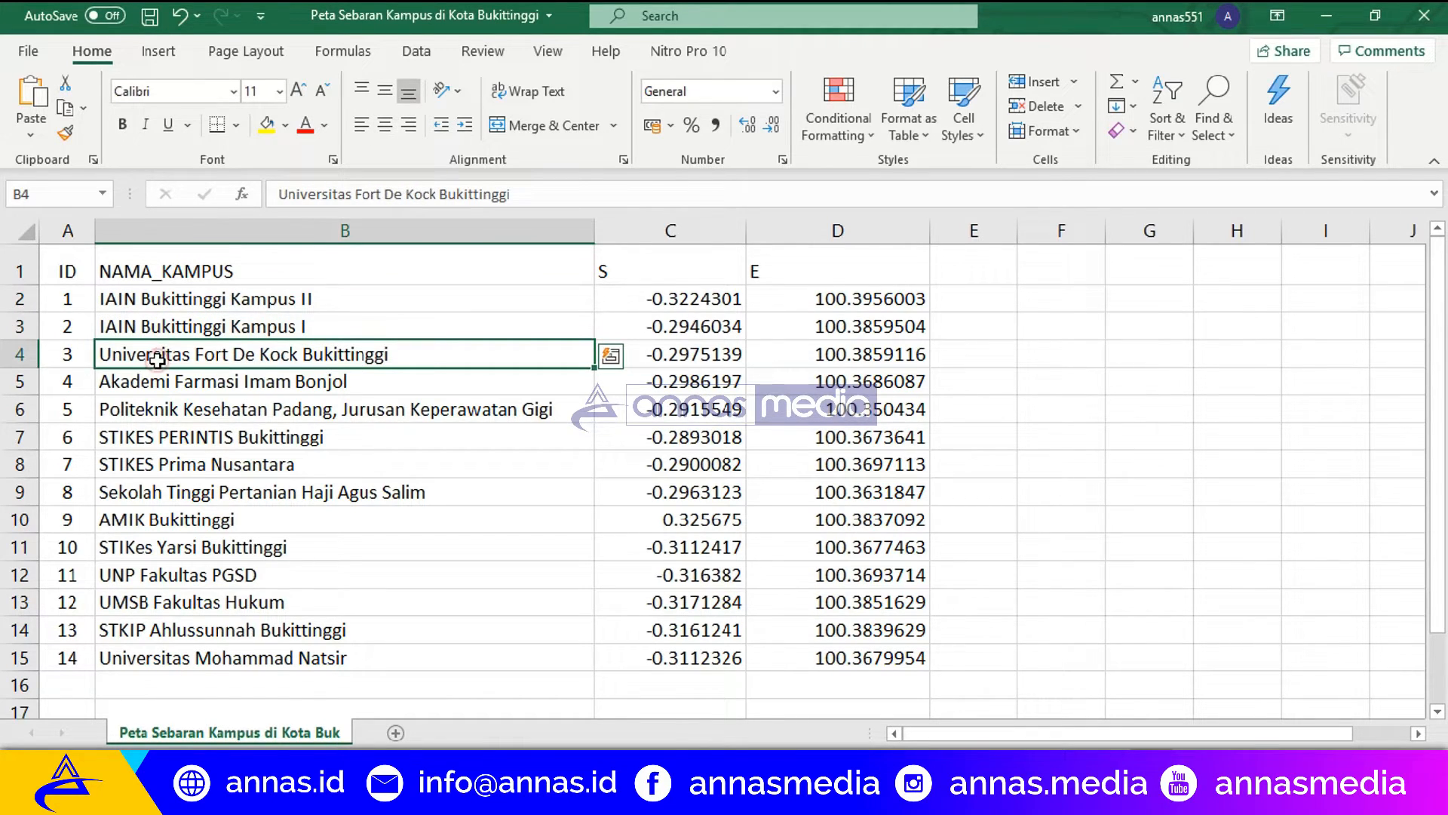
click(156, 382)
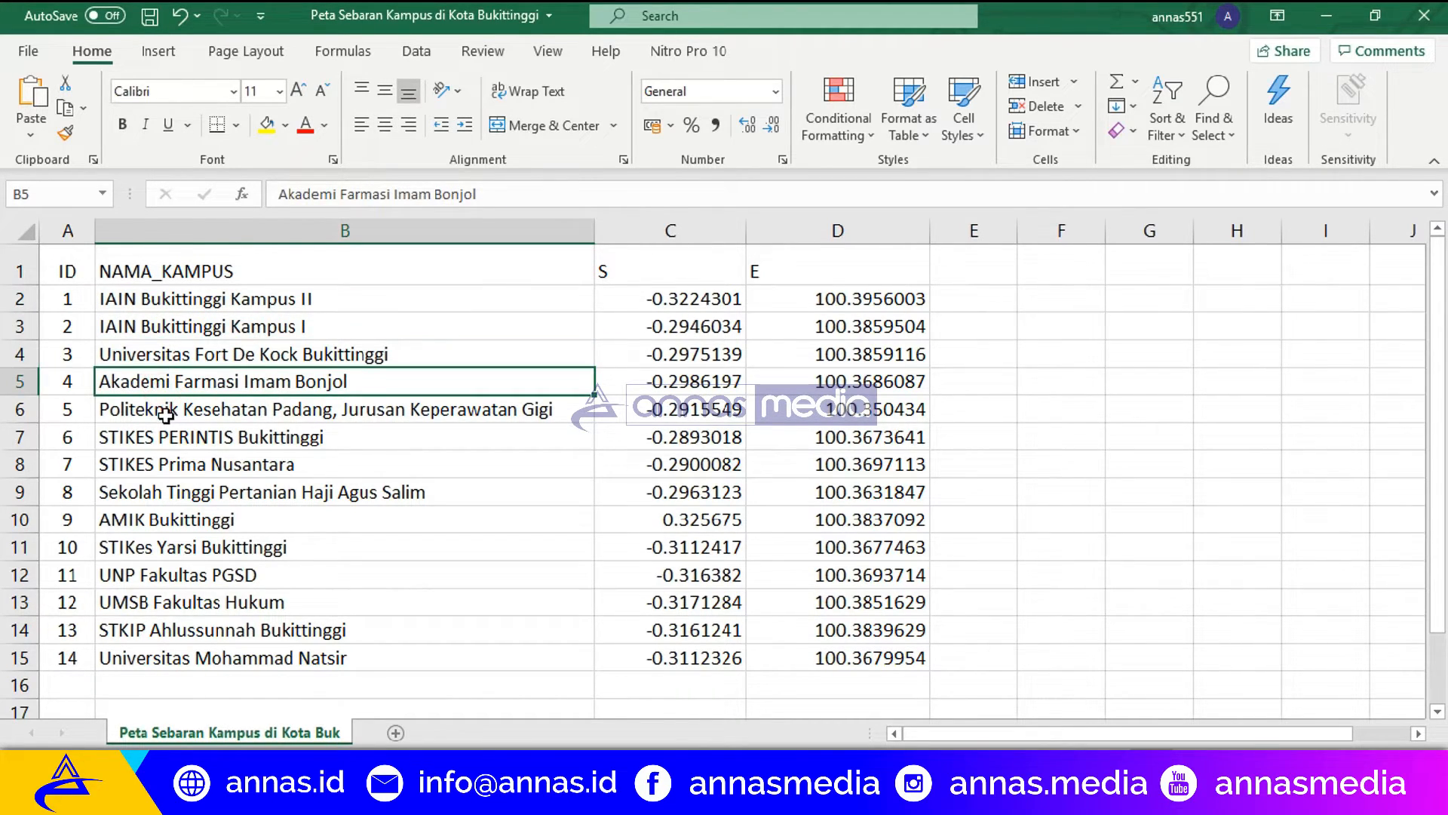
click(669, 258)
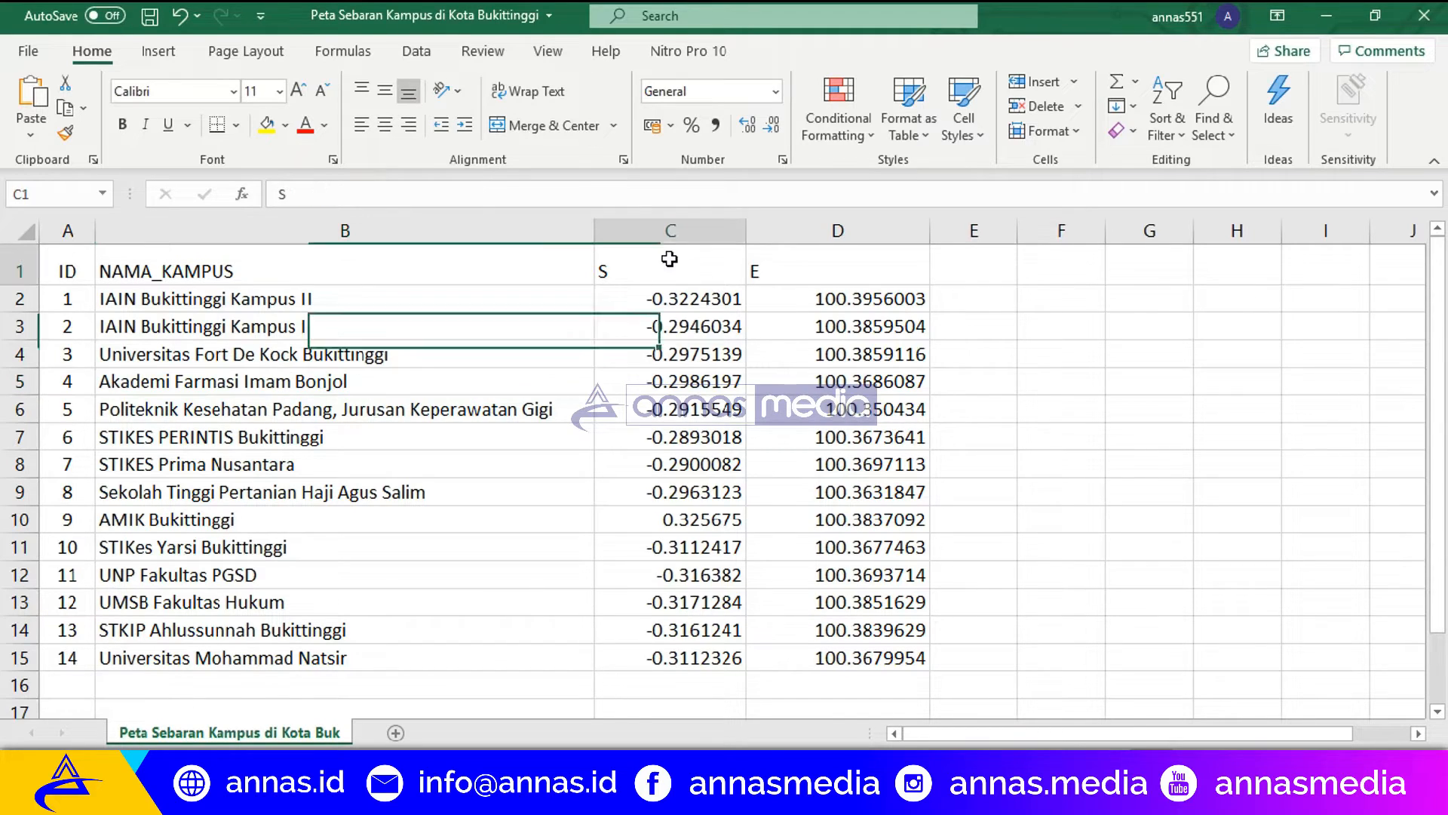
Center the coordinate column headers S and E in cells C1:D1
key(shift+Right)
click(385, 124)
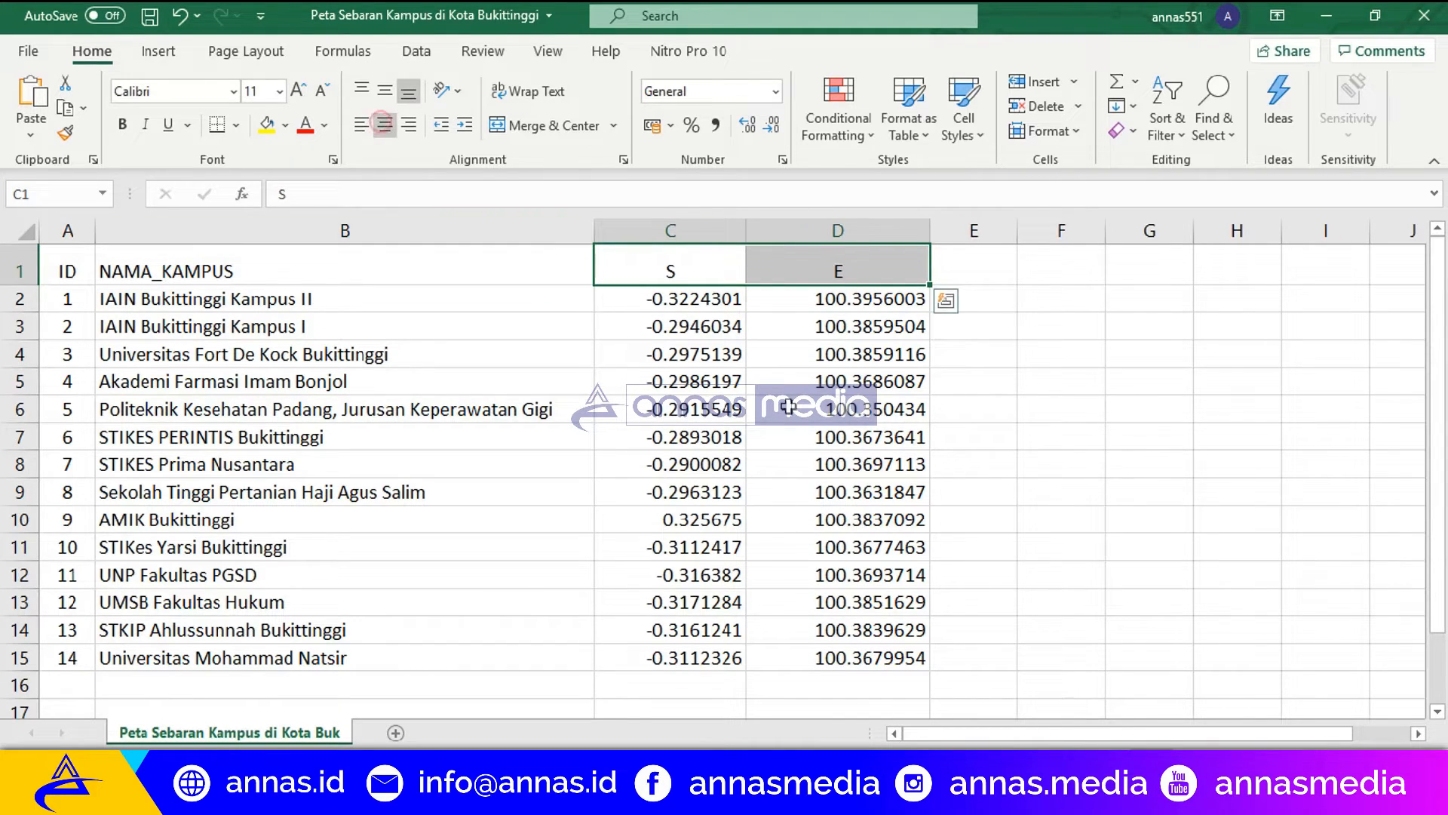
click(1011, 352)
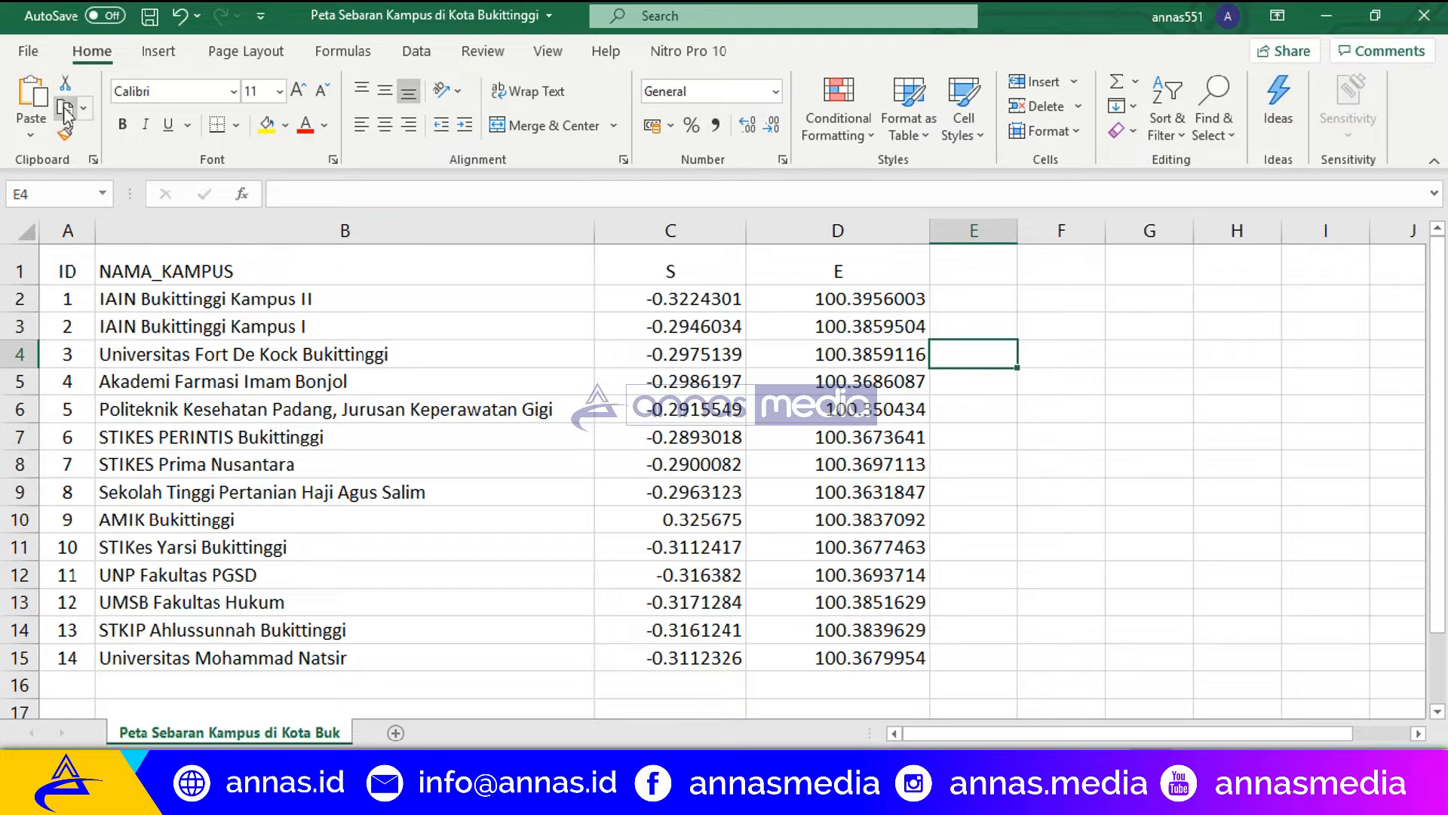
Save the campus table as CSV (Comma delimited) under the name Peta Sebaran Kampus di Kota Bukittinggi in the Lecturer - 13 folder, overwriting the existing file
click(27, 51)
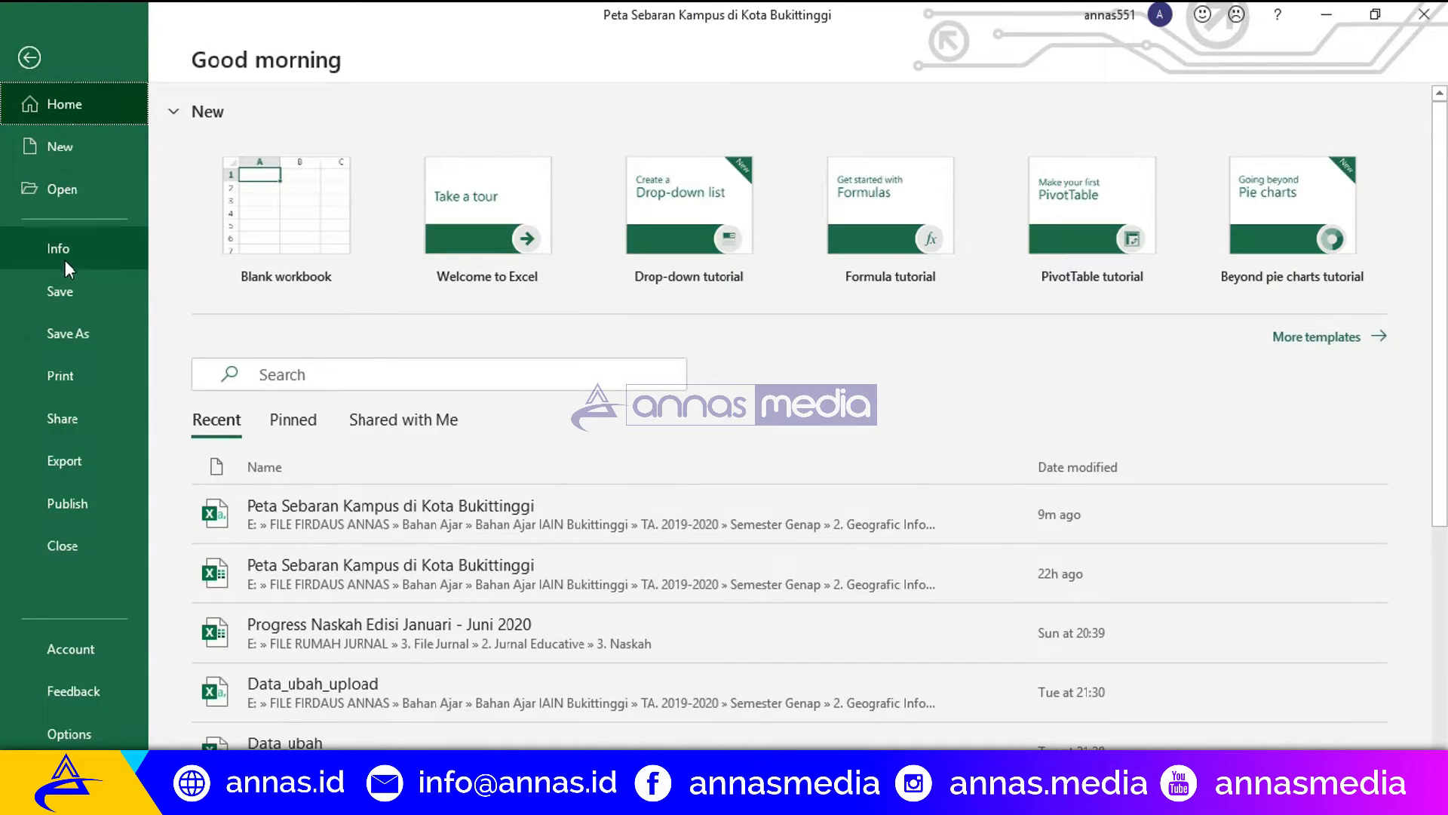
click(88, 341)
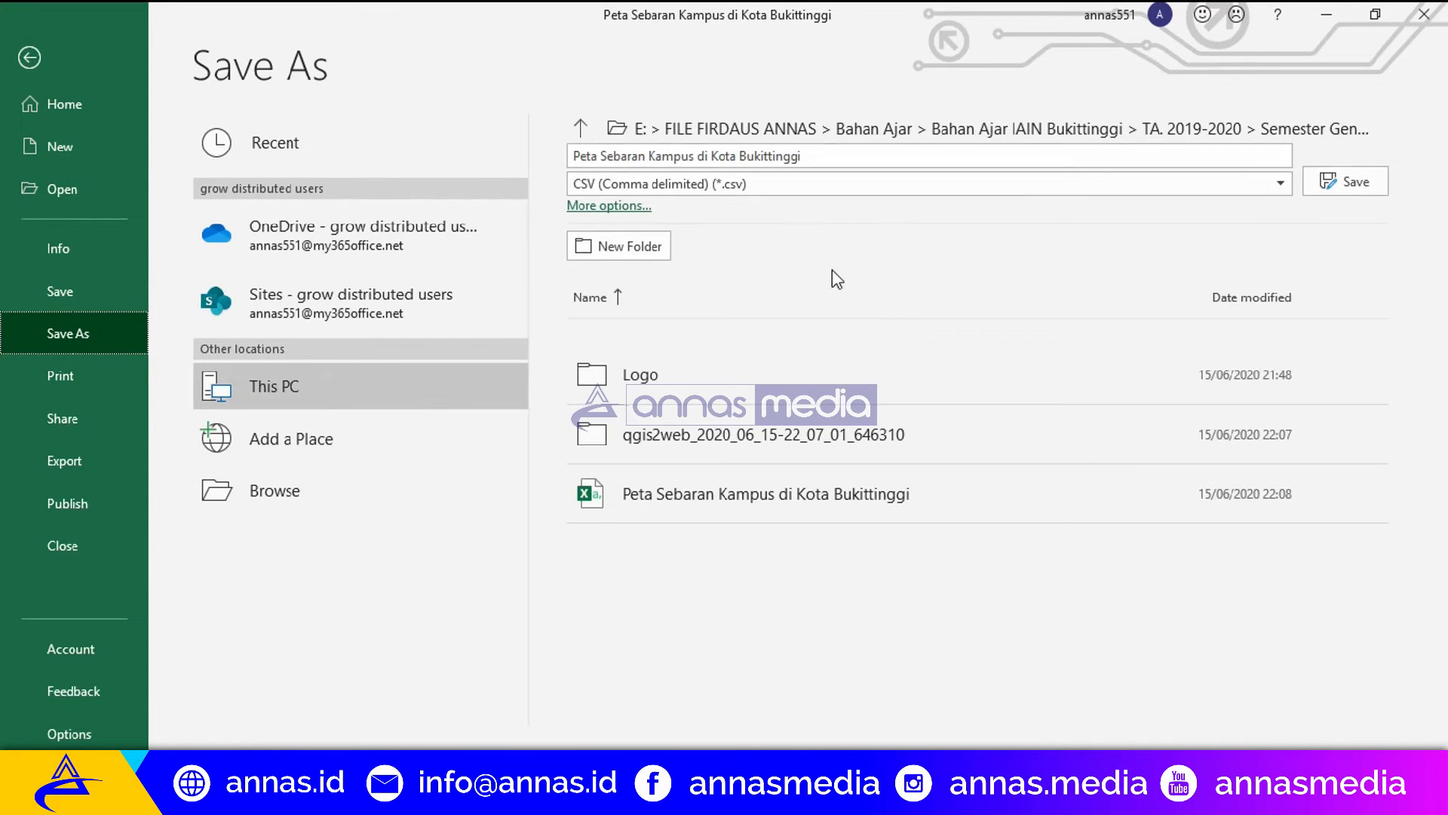
click(684, 184)
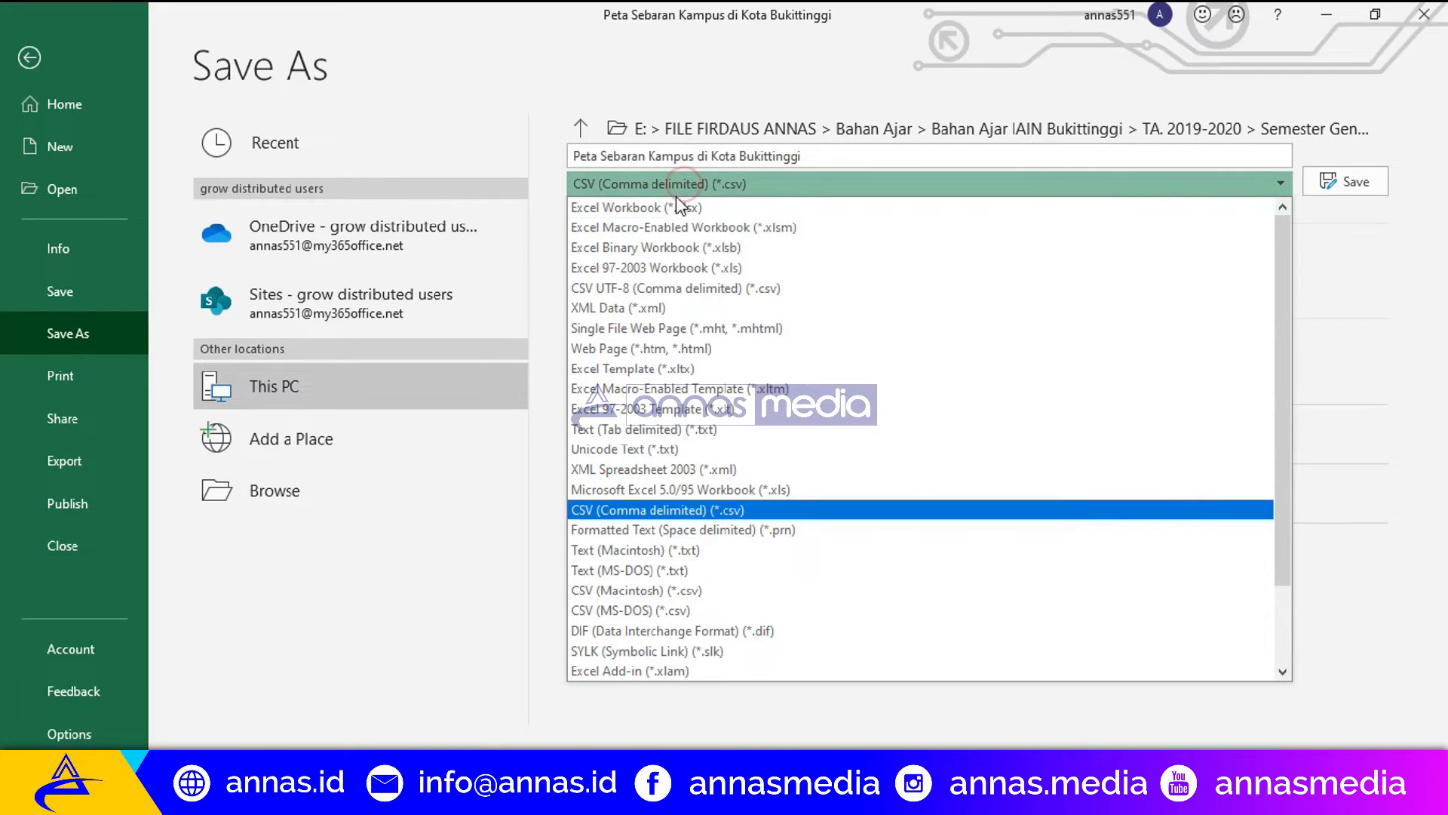
click(661, 215)
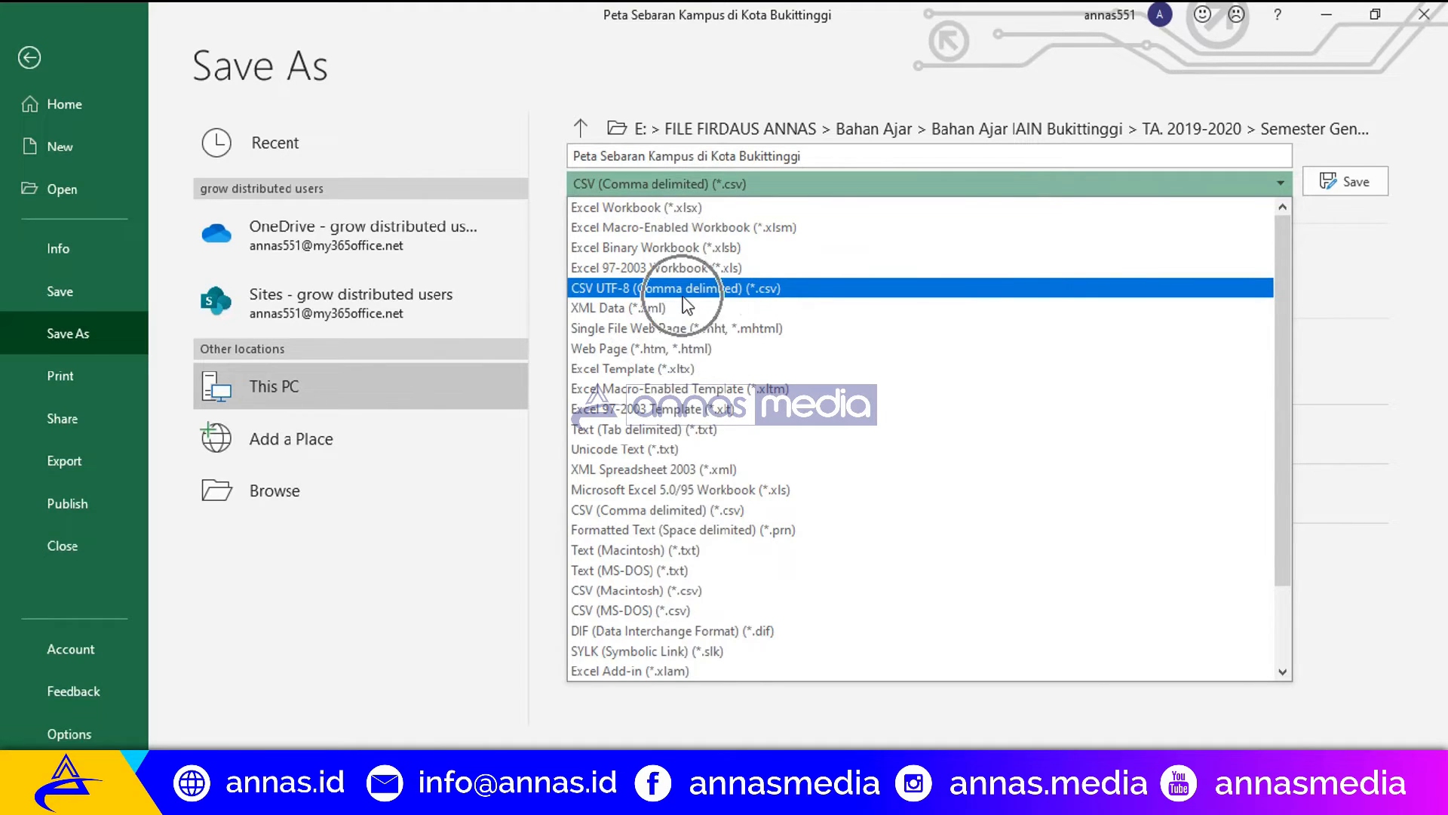
click(700, 513)
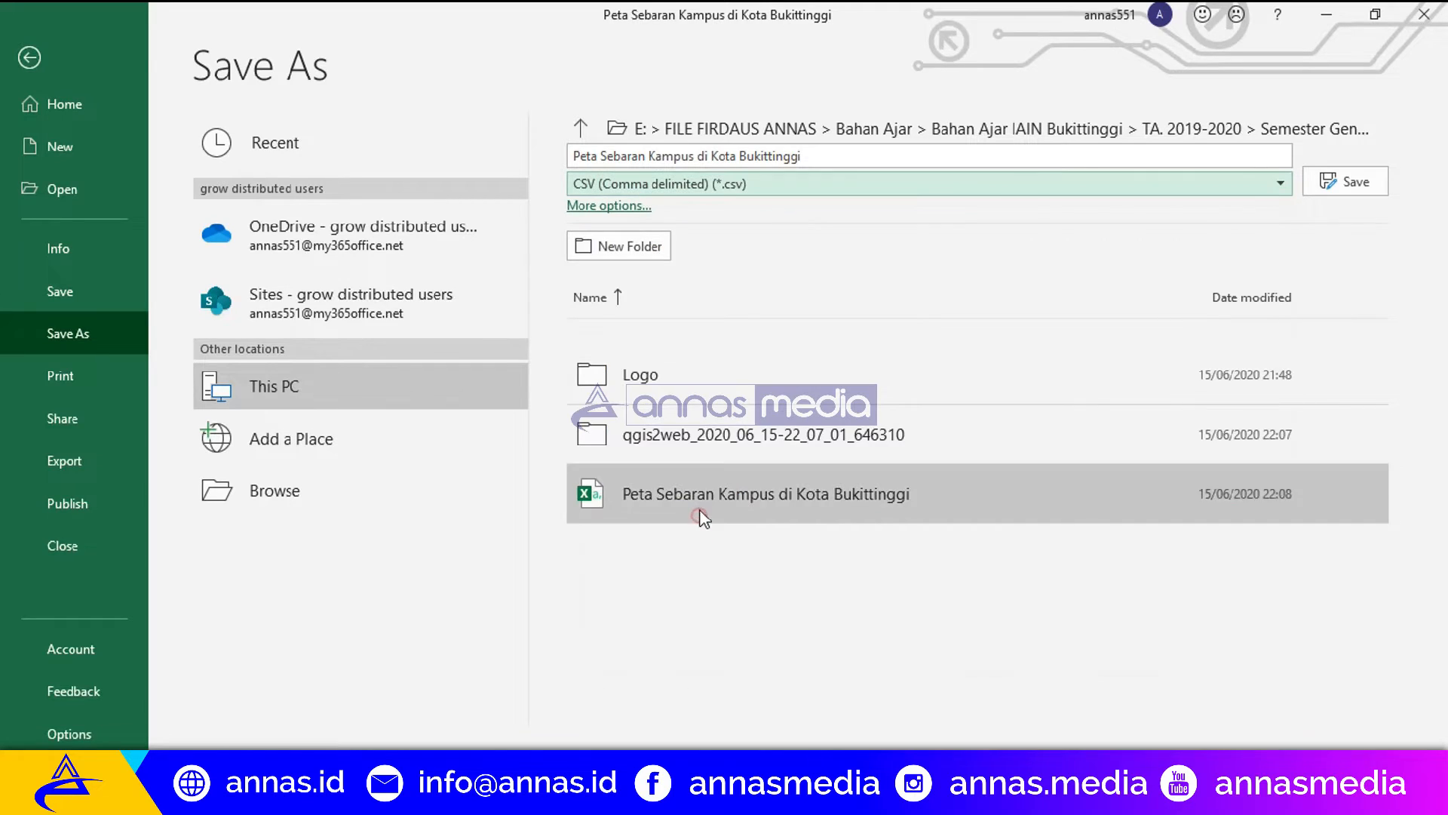
click(699, 516)
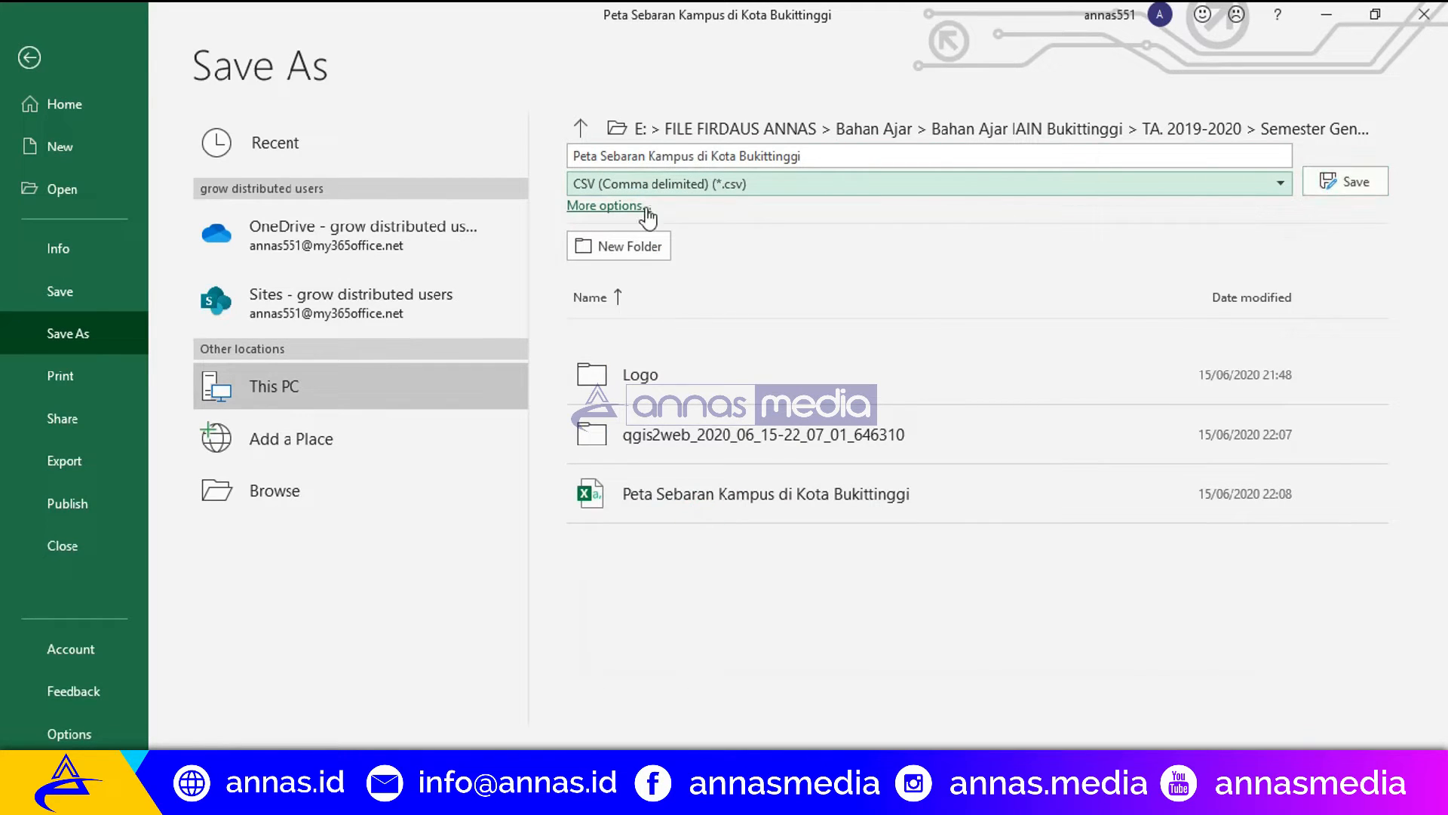
click(604, 210)
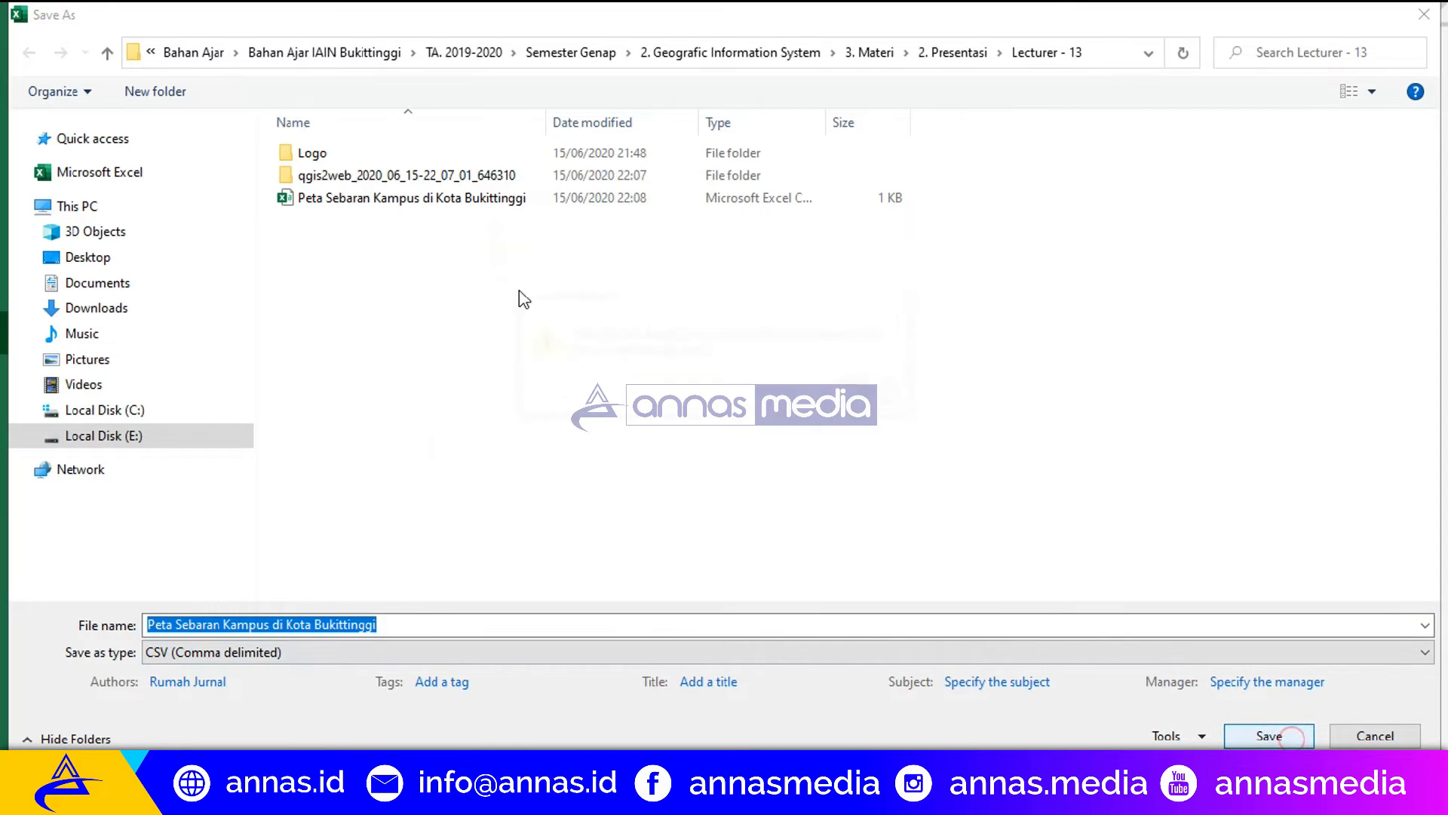
key(Return)
click(791, 396)
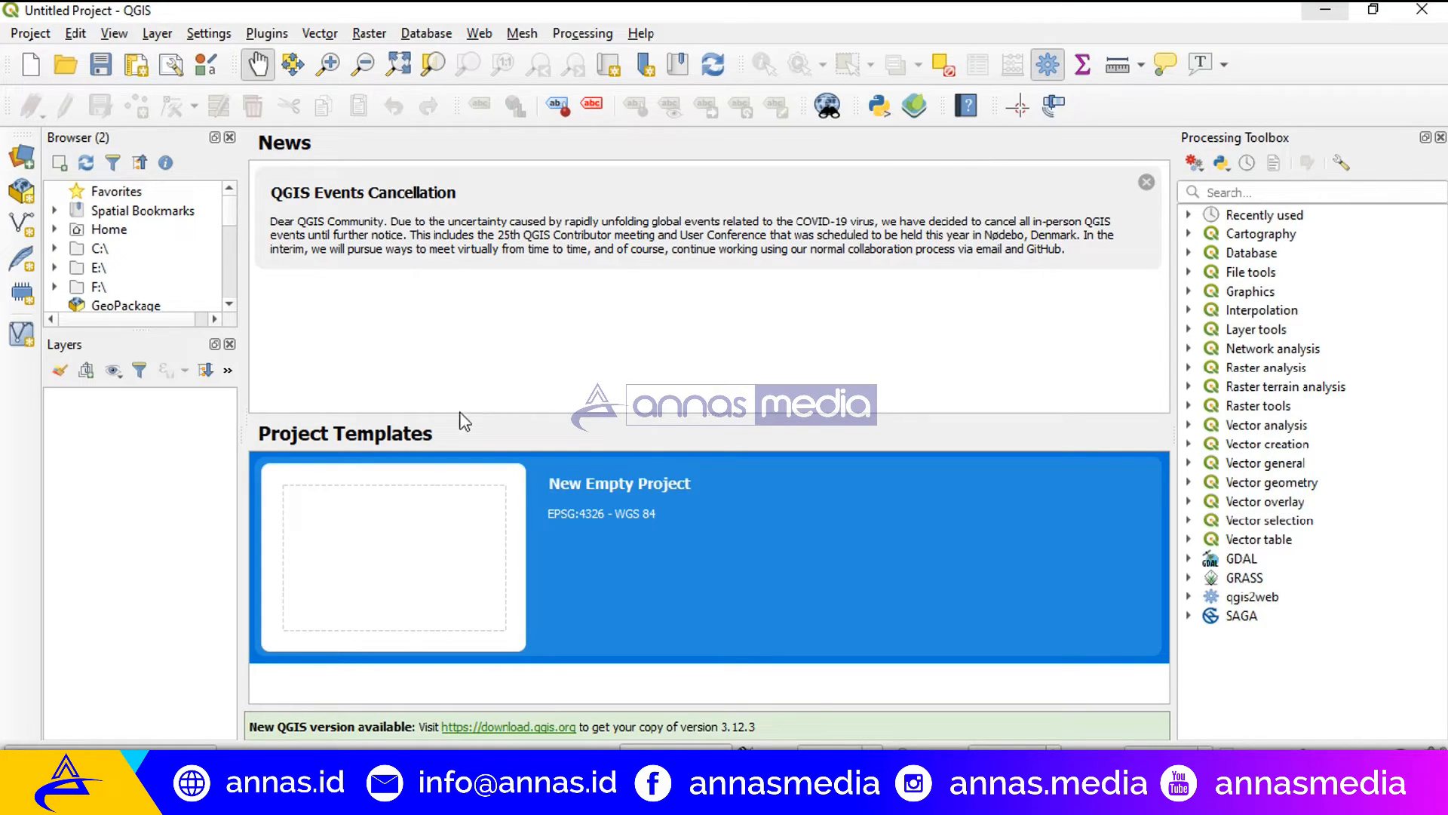
Switch to QGIS and create a new empty project in EPSG:4326 - WGS 84
click(396, 557)
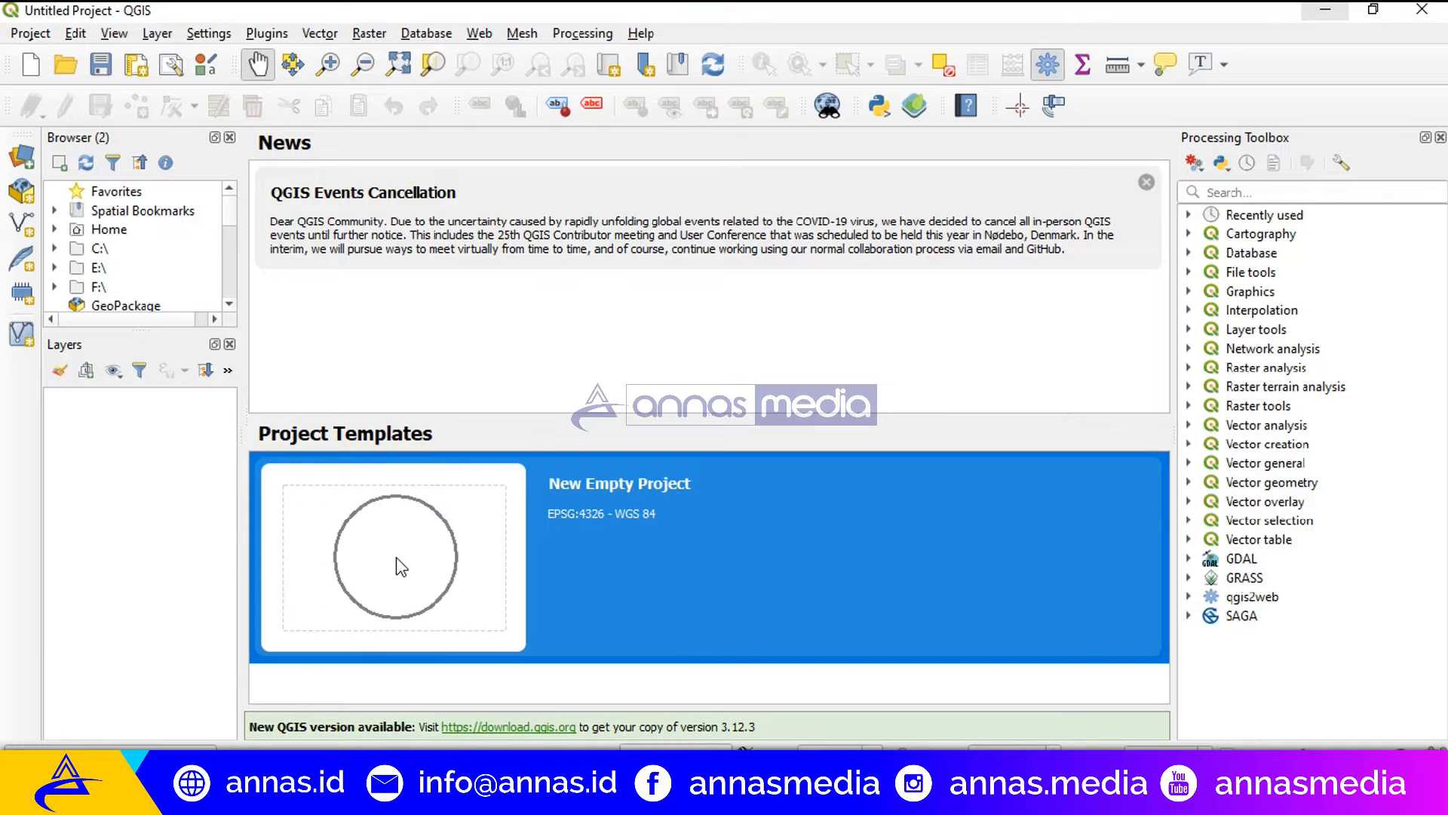
double_click(396, 556)
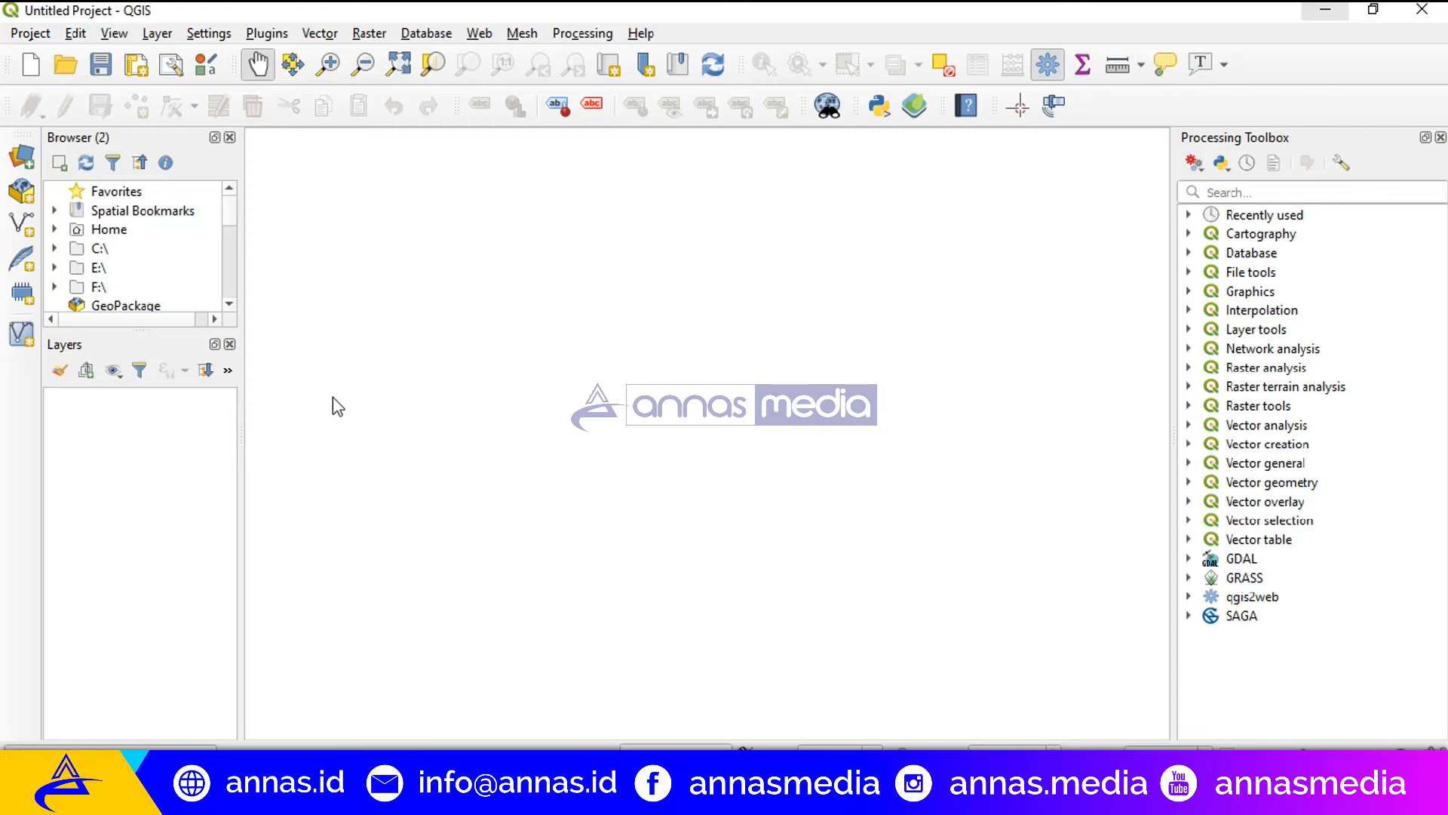
key(ctrl)
key(ctrl)
key(ctrl)
Add the shapefile PODES_BUKIT_TINGGI.shp as a vector layer with automatic encoding and close the Data Source Manager
click(18, 163)
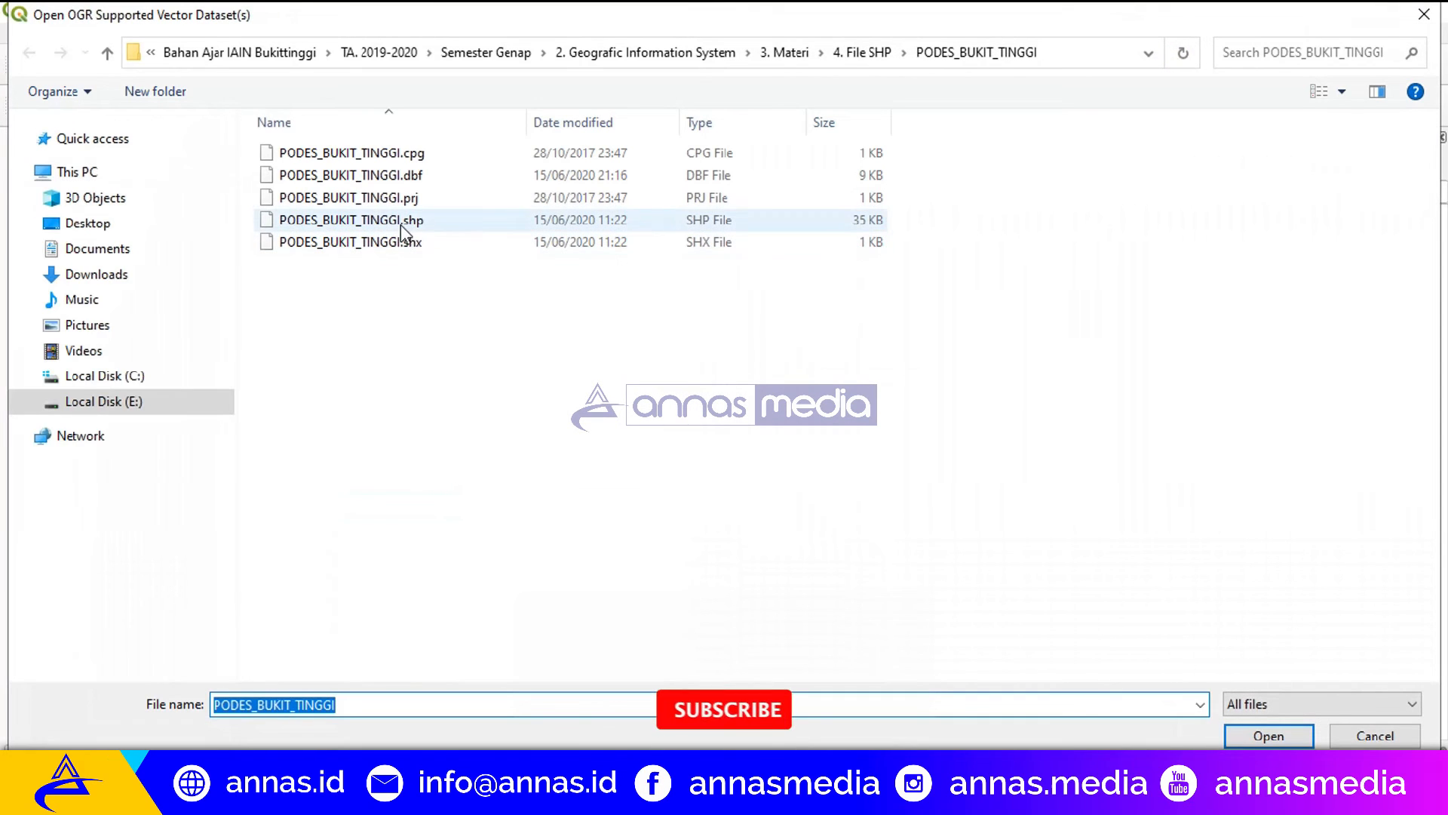
click(400, 224)
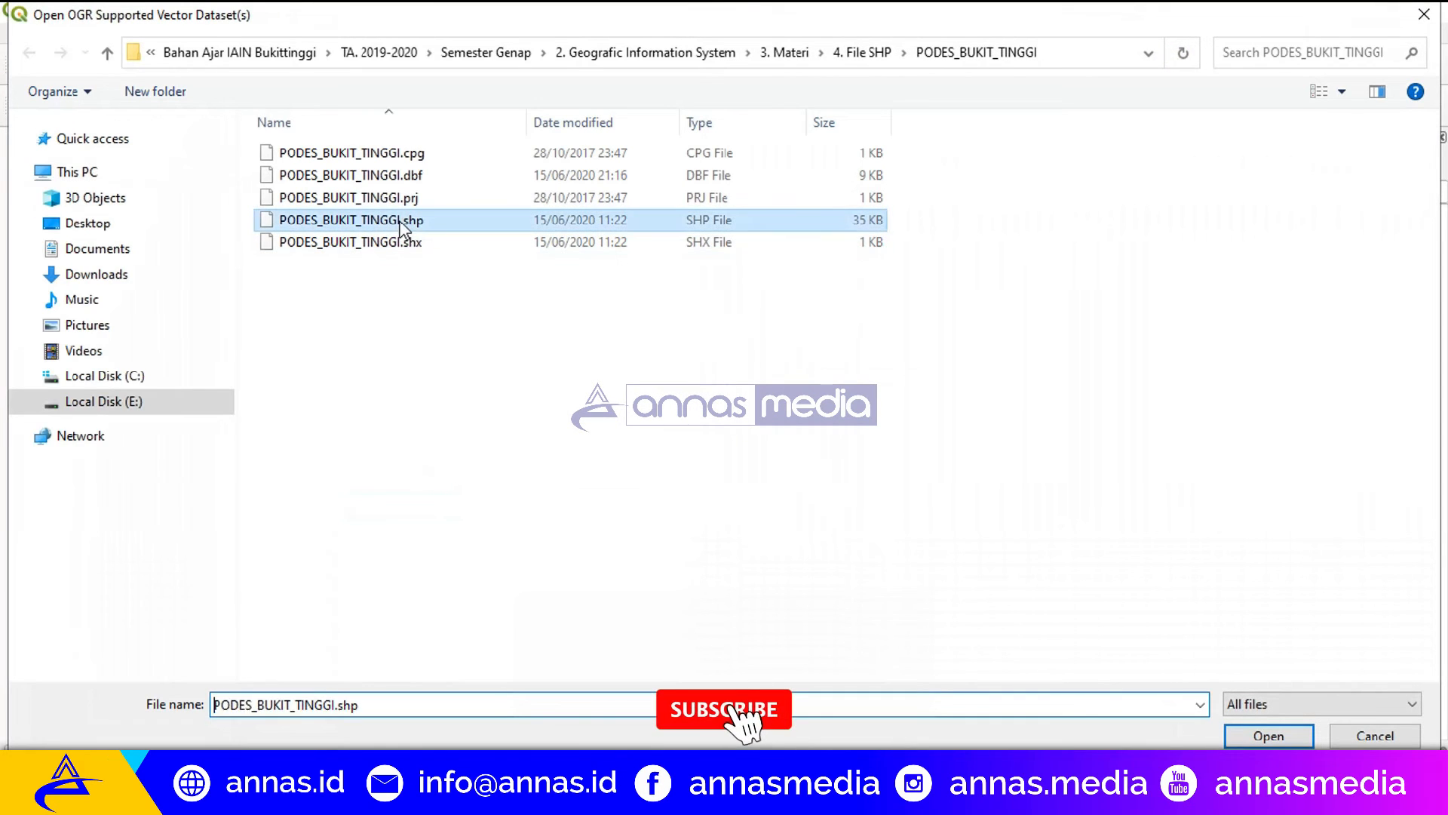
click(1268, 735)
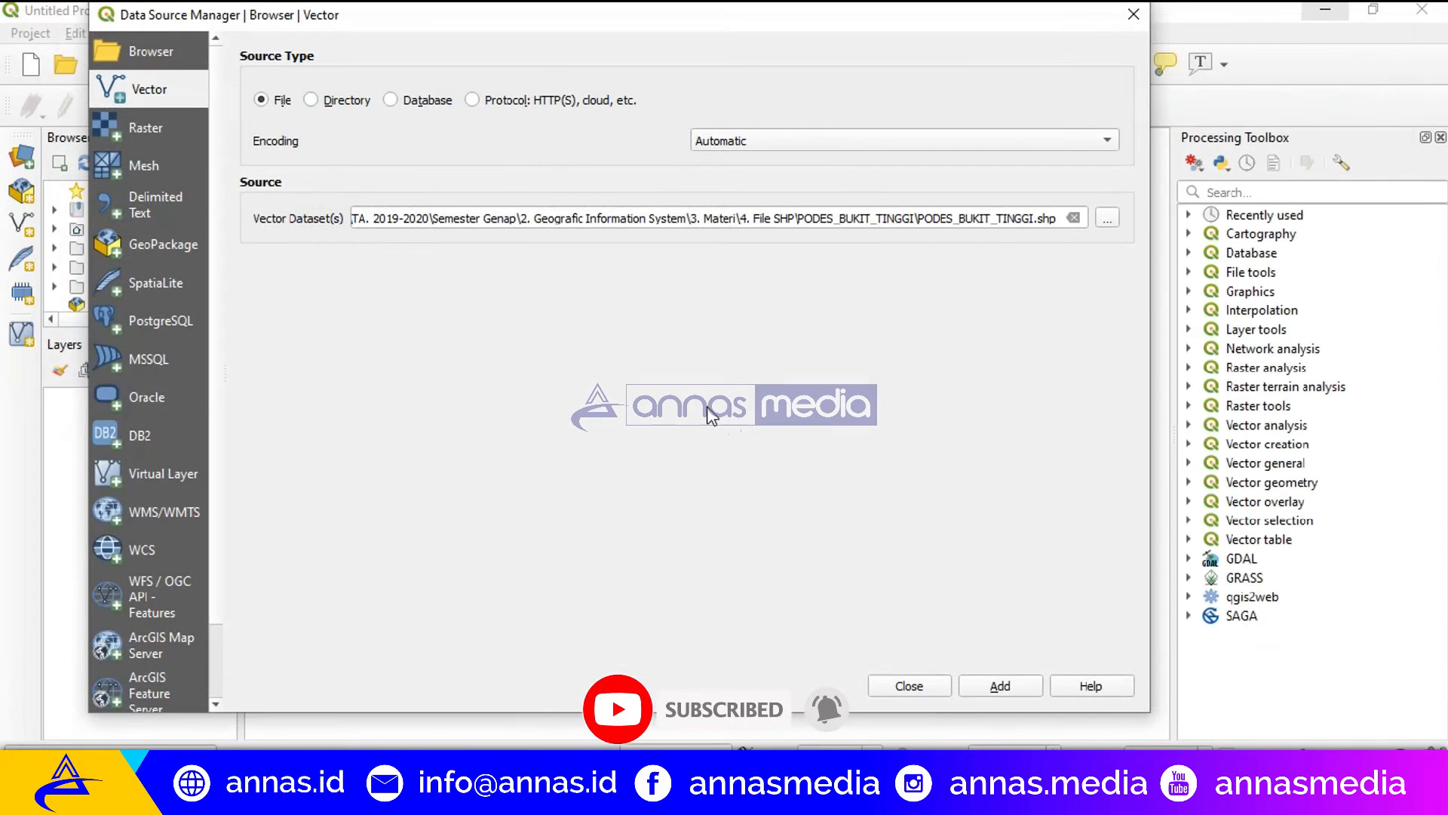
click(1003, 688)
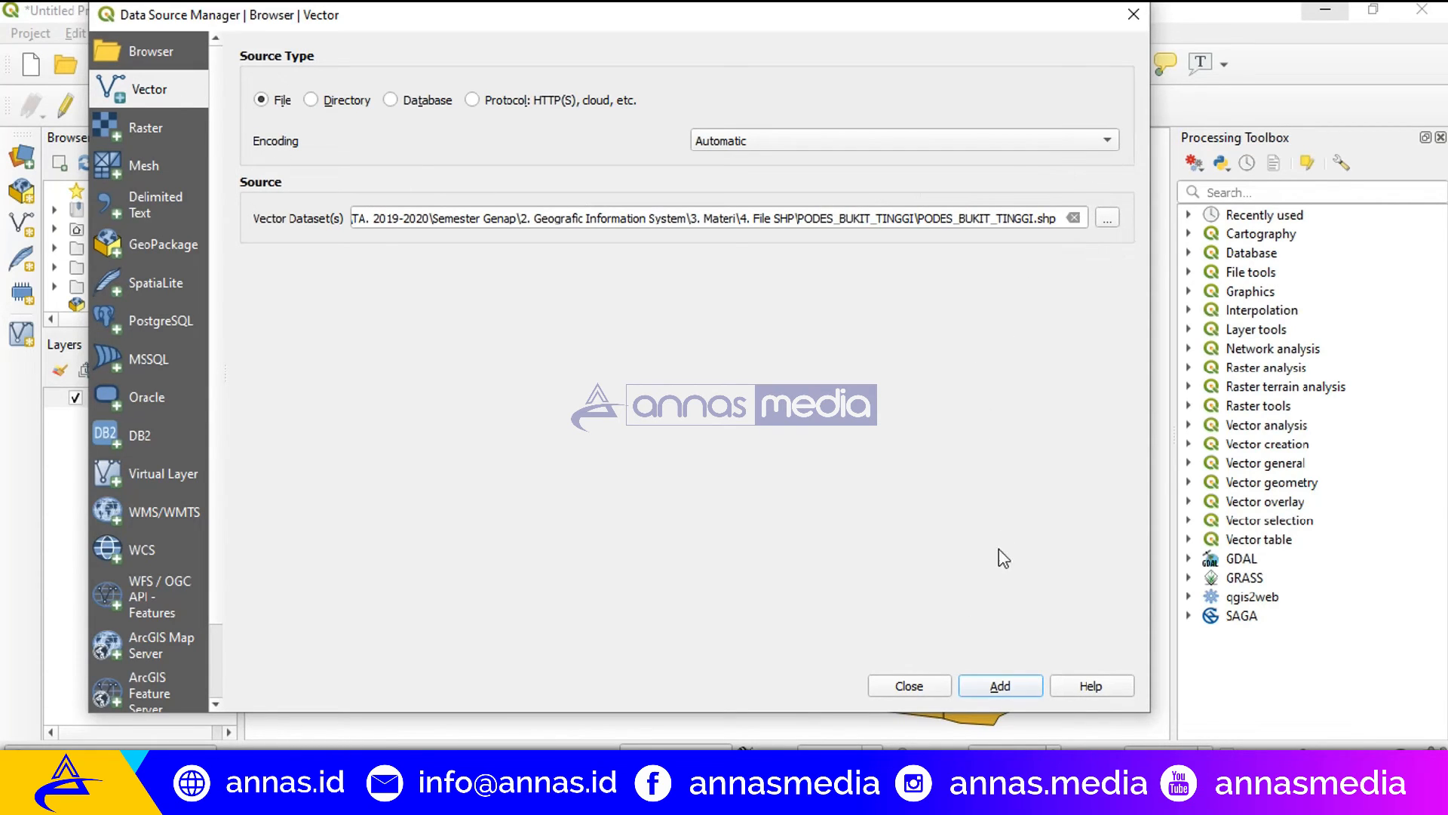
drag(742, 15, 540, 9)
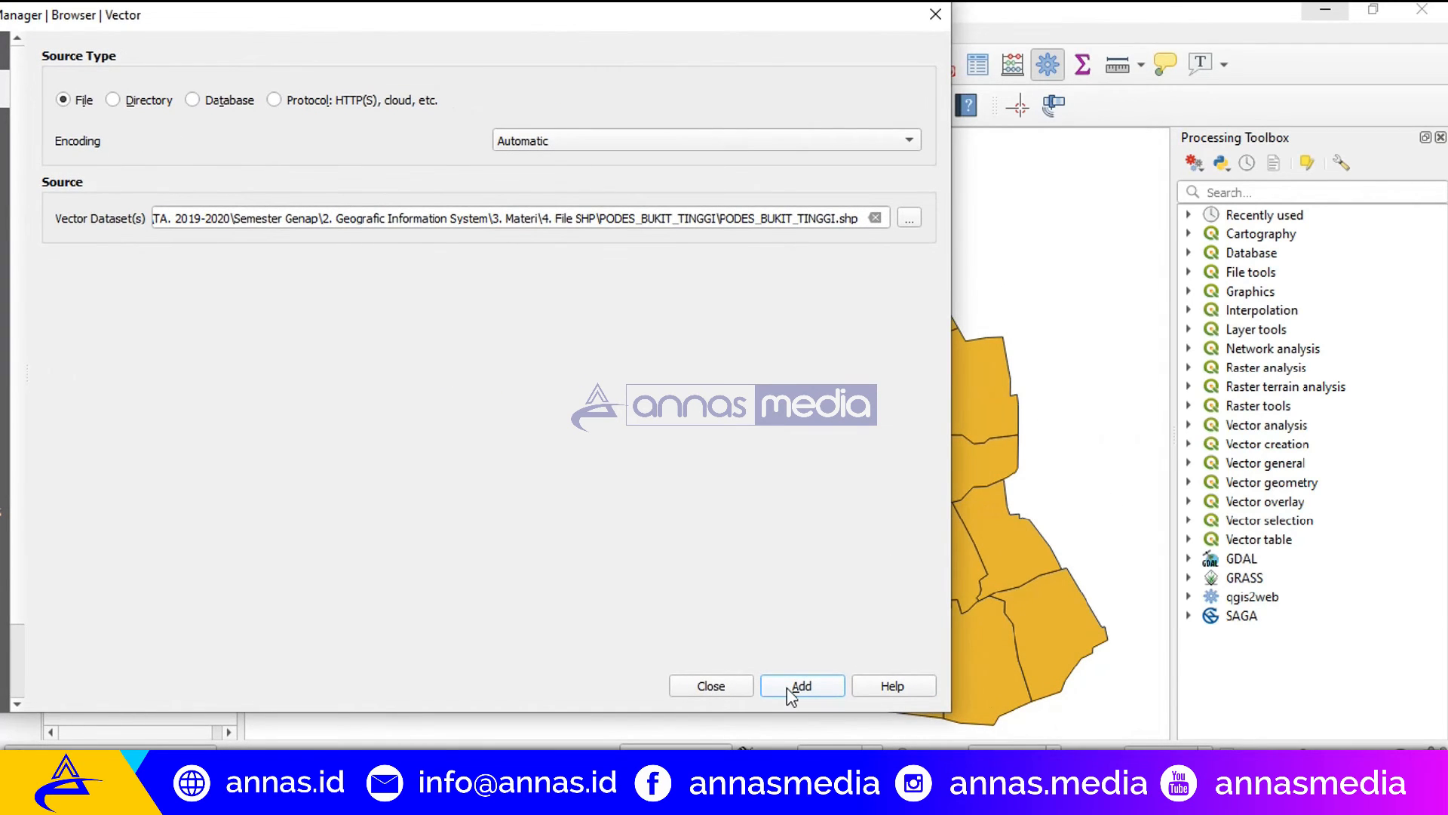
click(711, 685)
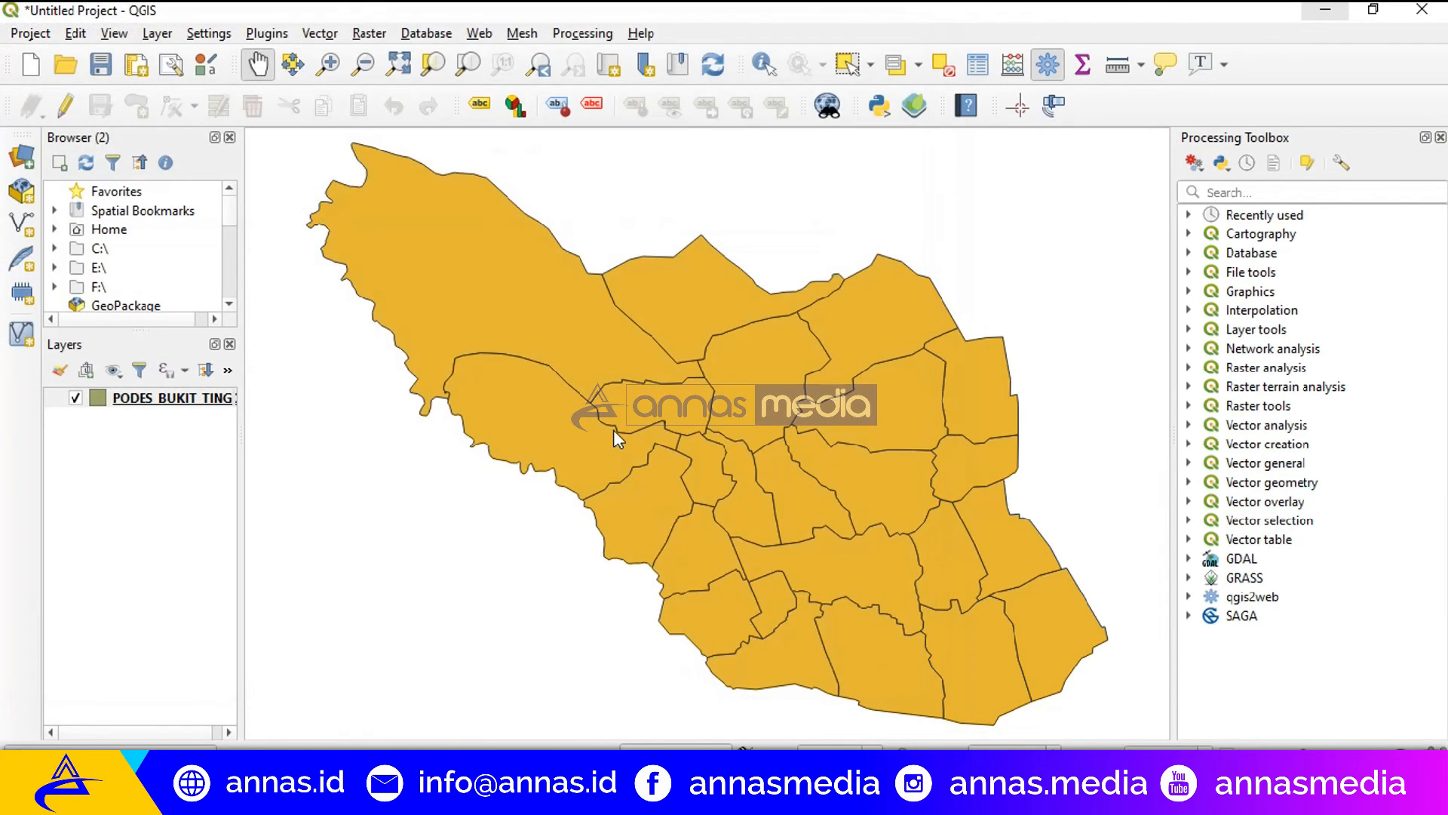